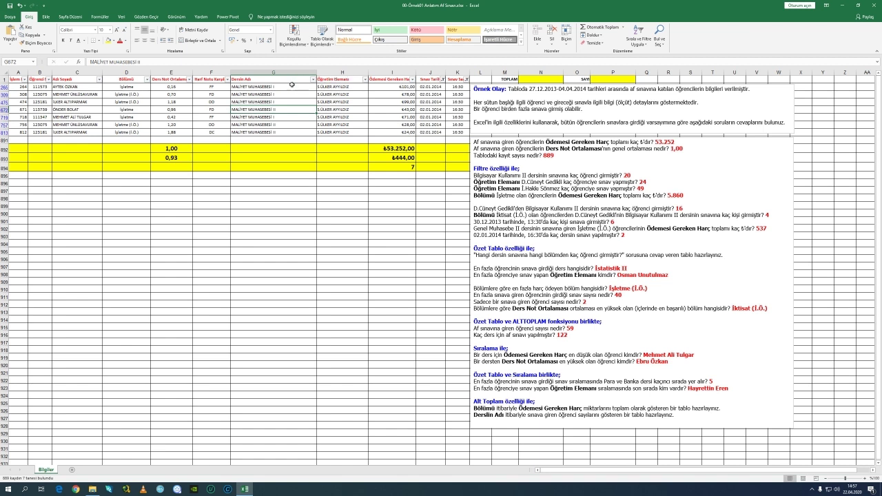
Remove the filter from the exam table so that all records are listed.
click(645, 33)
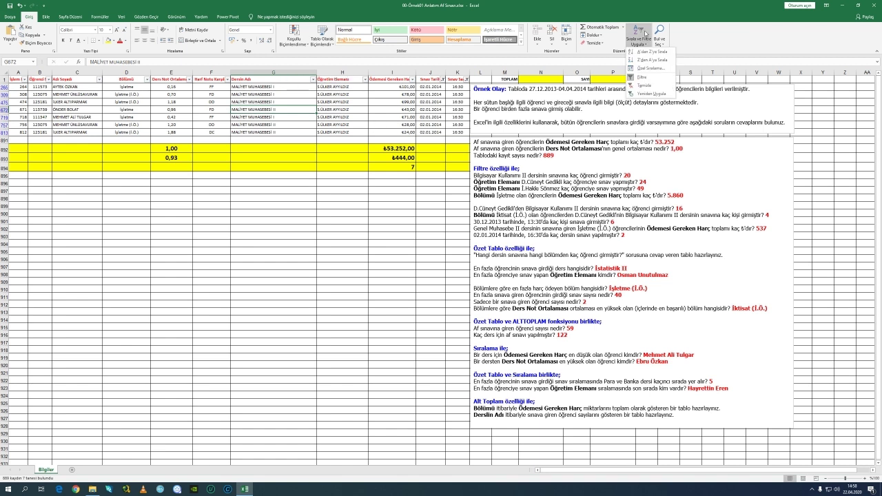
click(642, 78)
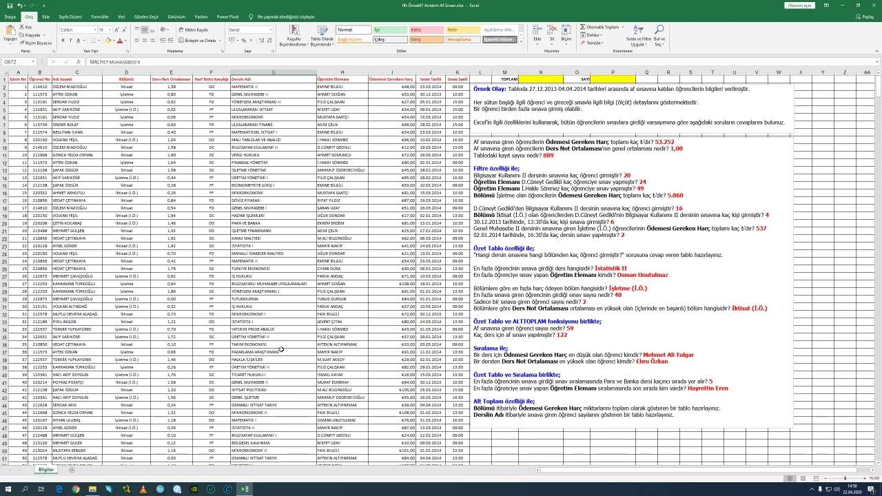
Examine the exam records and the pivot table question about how many students from each department took each course's exam.
click(123, 126)
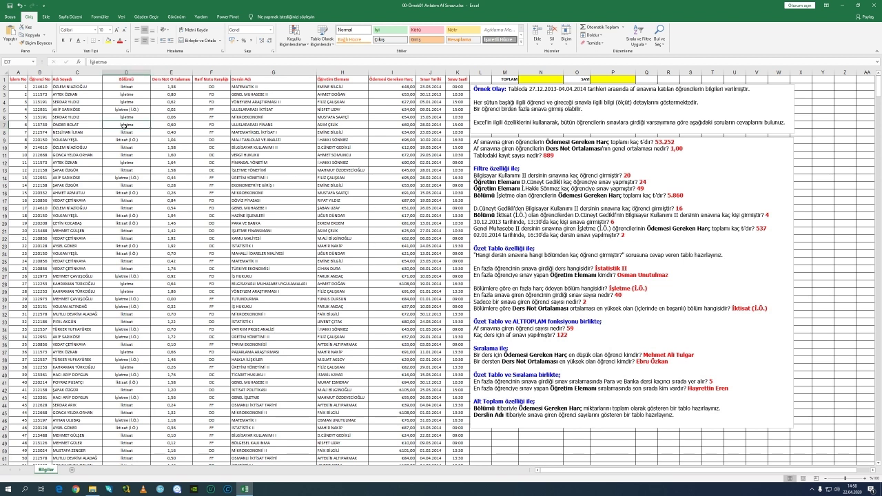
click(174, 146)
drag(171, 133, 166, 140)
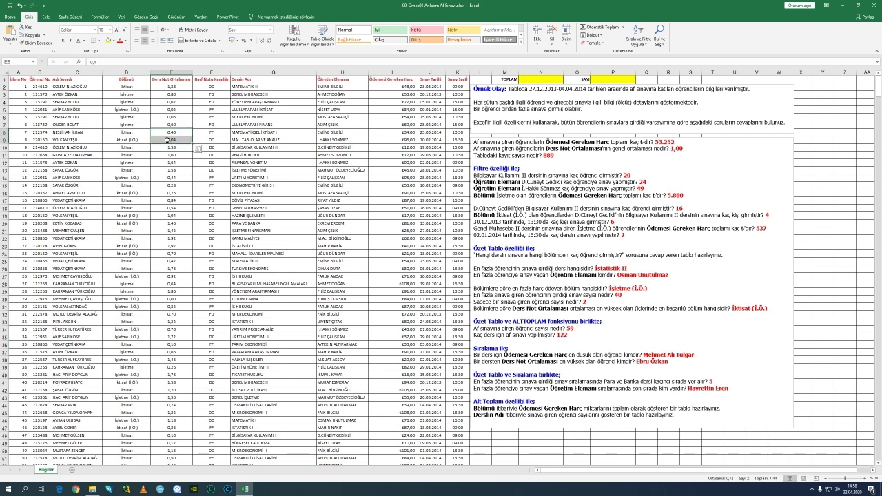
drag(127, 112, 167, 132)
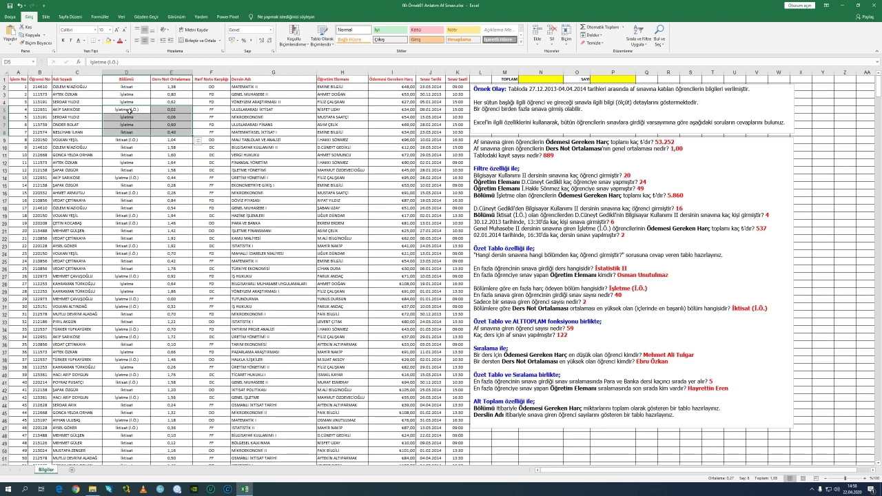
click(129, 111)
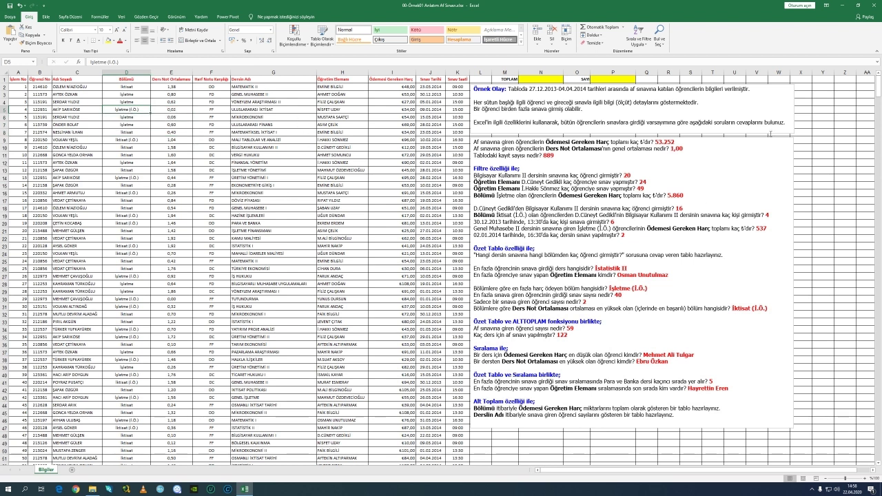
click(824, 108)
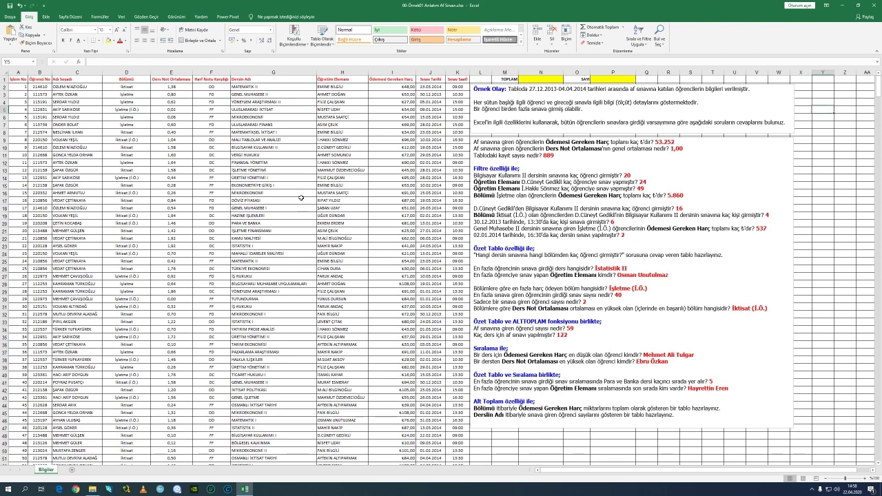
click(90, 110)
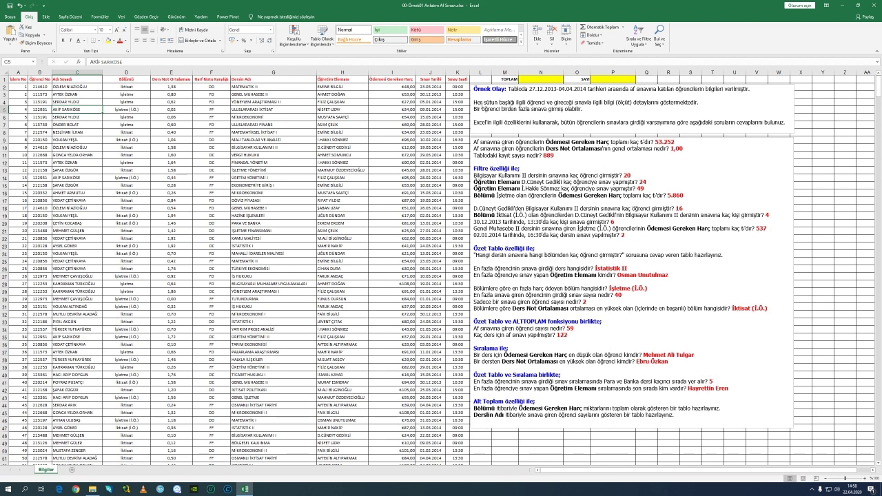
click(481, 74)
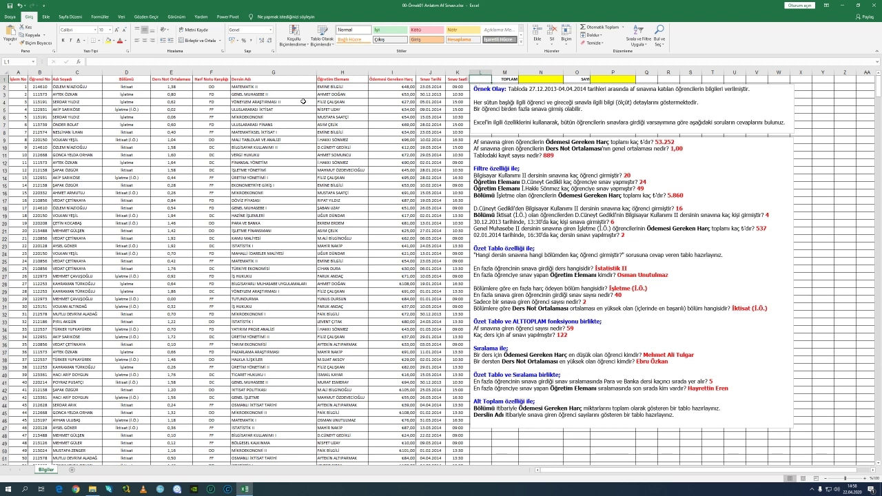
click(157, 117)
click(70, 95)
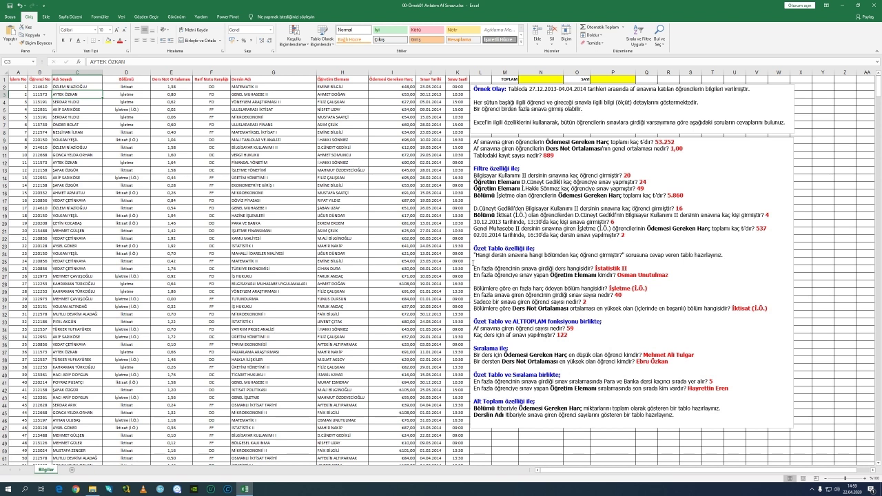
drag(473, 254, 627, 257)
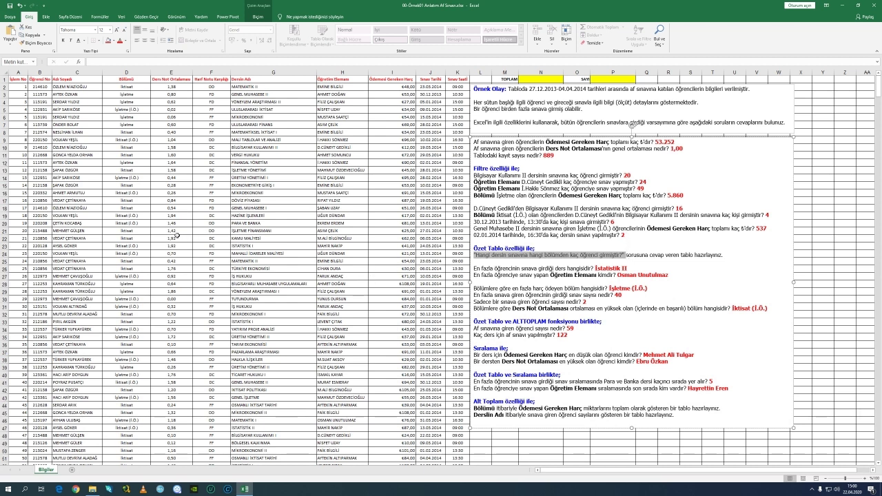
Create a PivotTable from the whole exam table on the Bilgiler sheet, placed on a new worksheet.
click(123, 125)
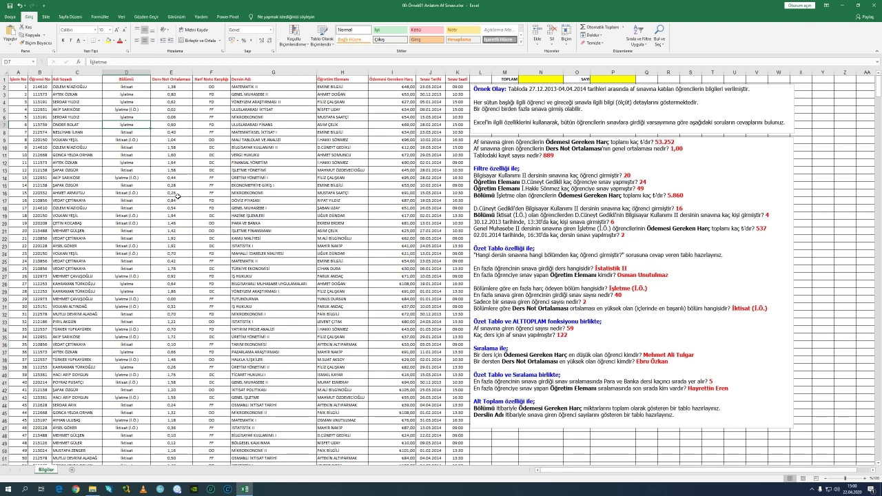
click(46, 16)
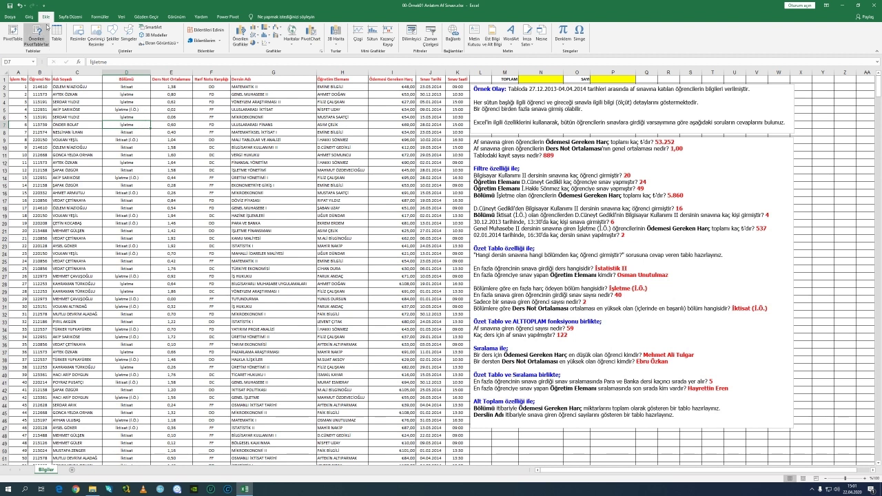
click(12, 31)
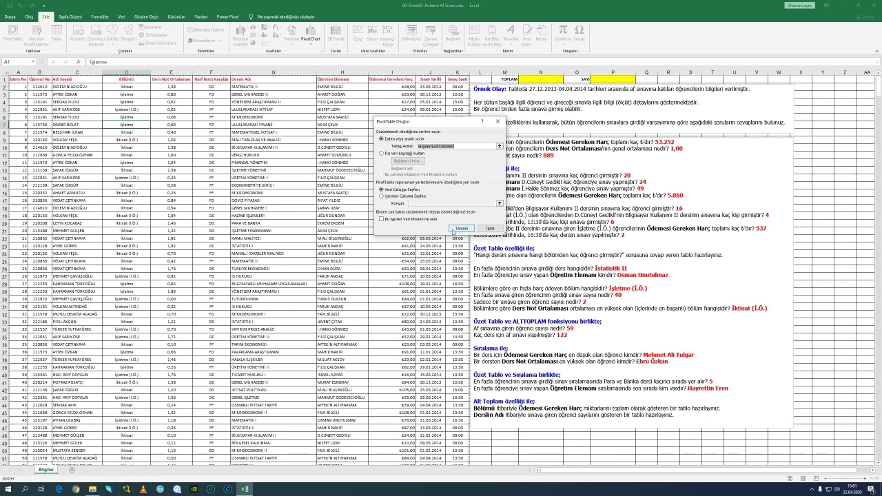
click(461, 229)
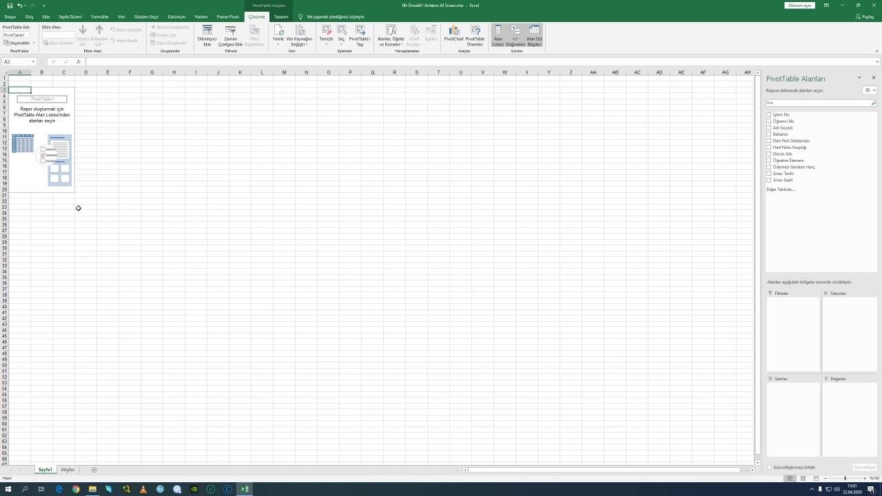
Check the source columns on the Bilgiler sheet and add Dersin Adı as the PivotTable's row field.
scroll(89, 210, up, 3)
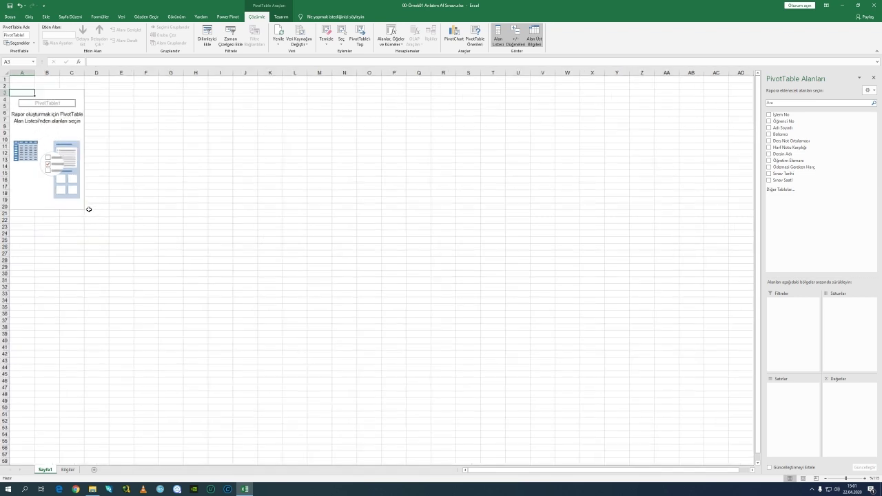
scroll(89, 210, up, 4)
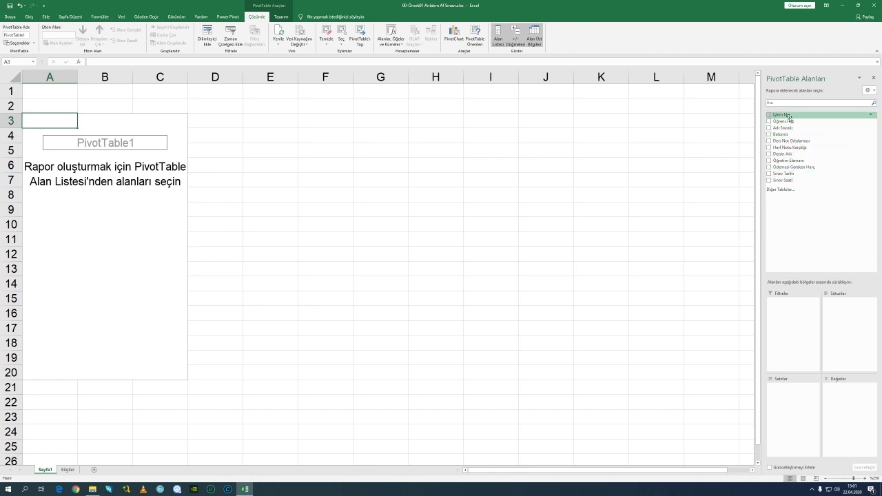
click(68, 470)
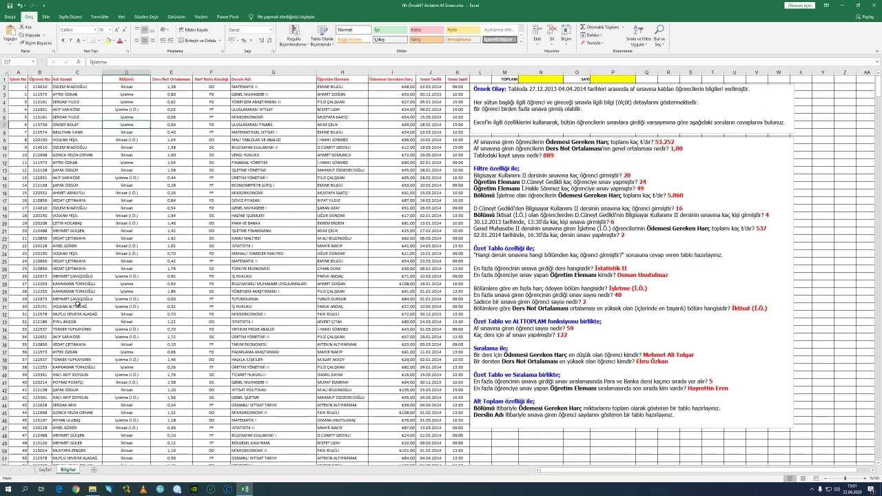
click(45, 470)
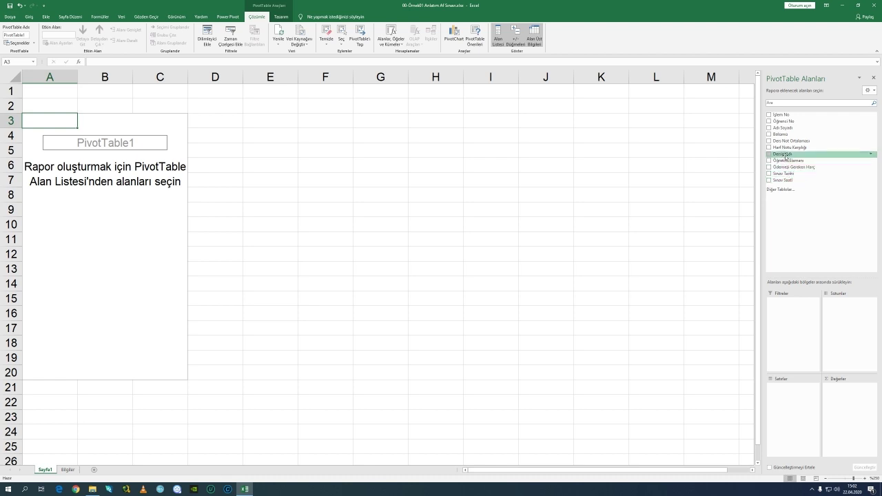
drag(786, 156, 793, 410)
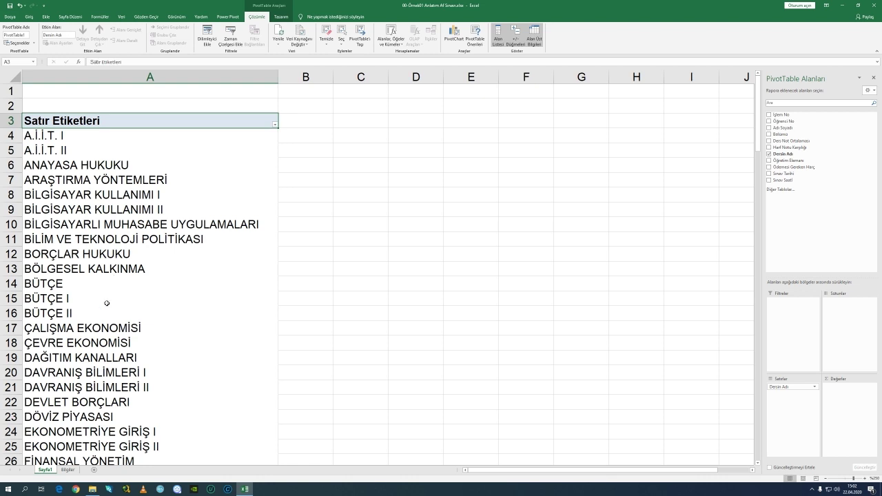
Add Bölümü as the PivotTable's column field and the count of Adı Soyadı as its values.
ctrl+scroll(141, 224, down, 3)
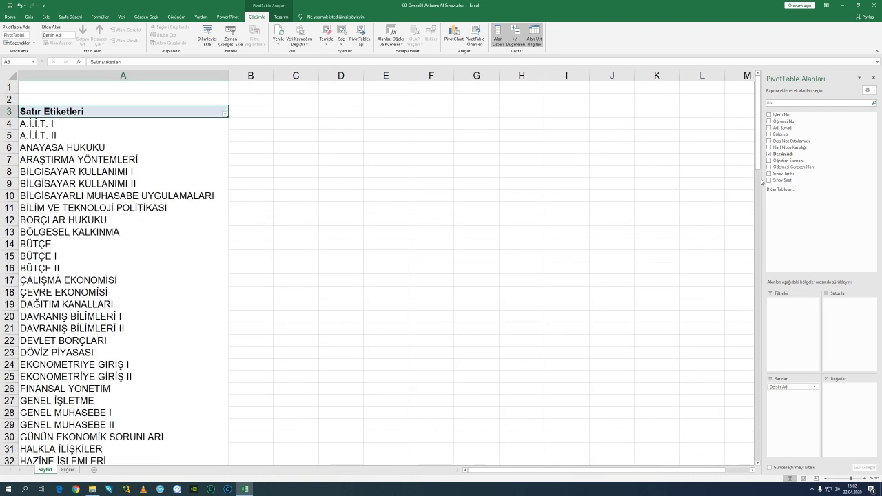
drag(785, 136, 846, 312)
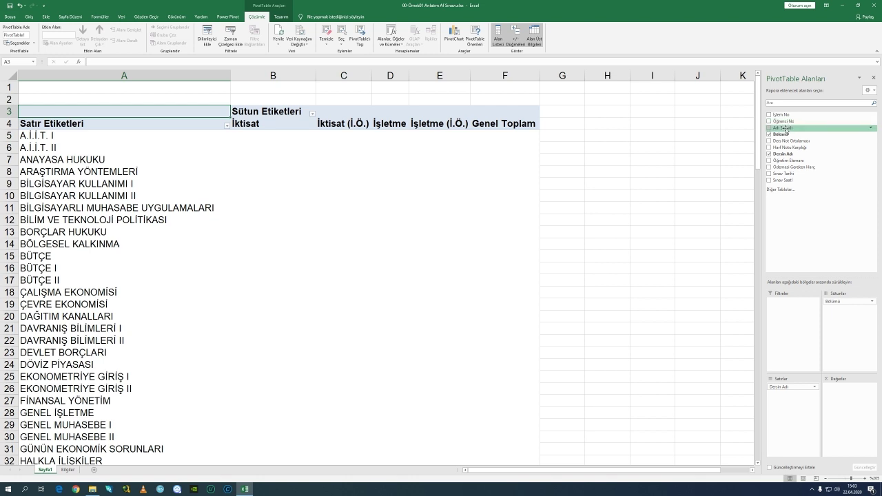
drag(787, 129, 848, 404)
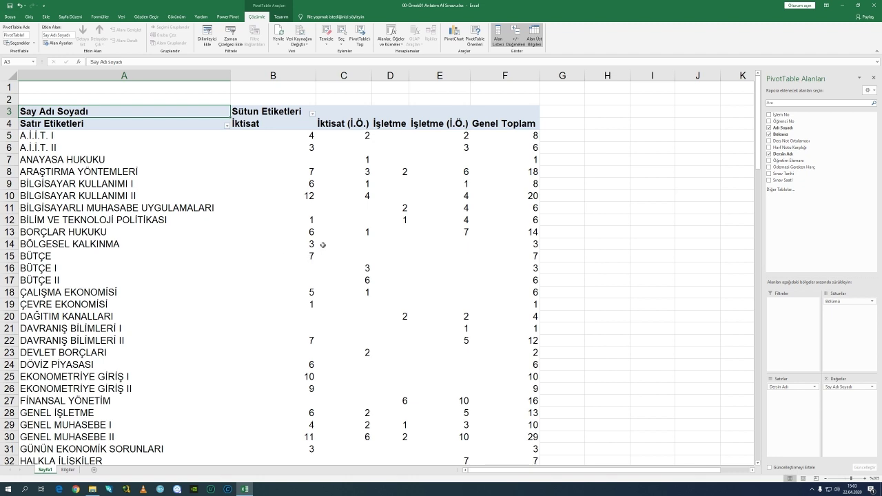
Examine the PivotTable's student counts by course and department, including the totals for BİLGİSAYAR KULLANIMI I and II.
mouse_move(257, 276)
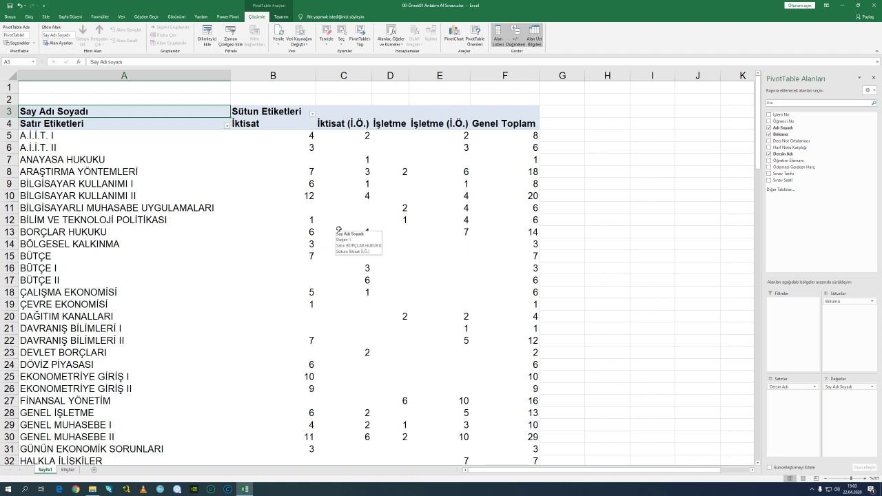
scroll(338, 228, down, 2)
scroll(338, 228, up, 1)
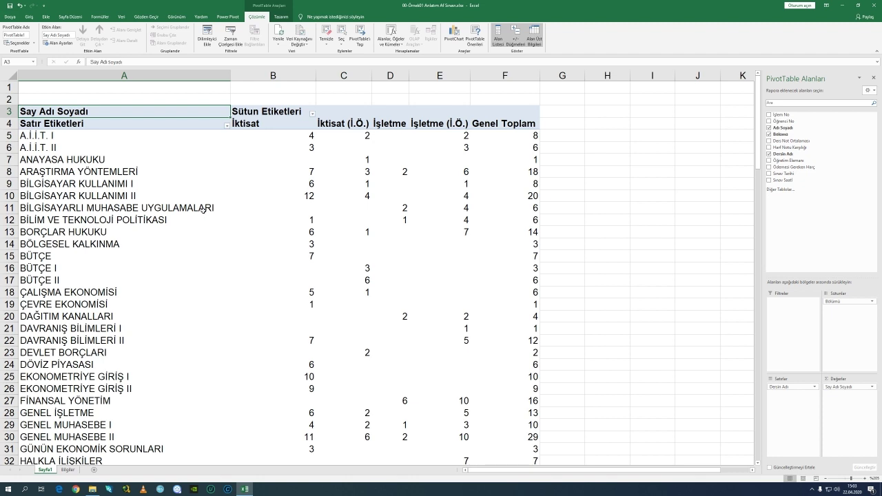
click(100, 183)
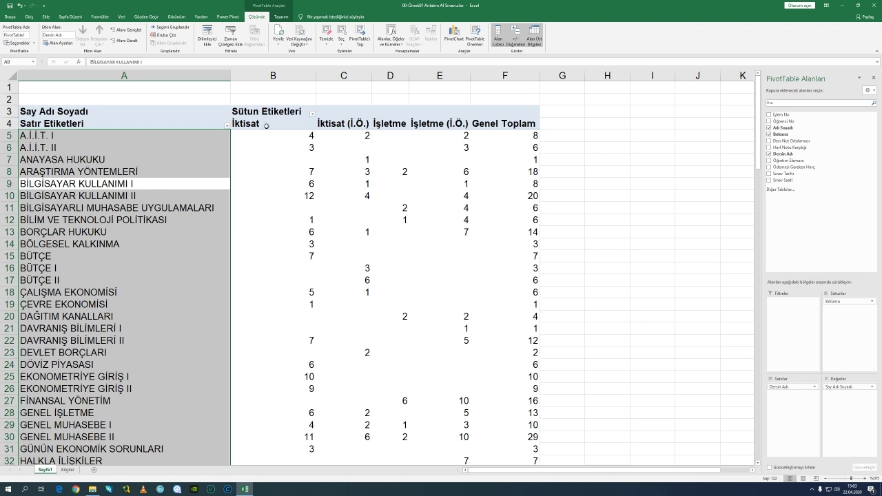
click(271, 184)
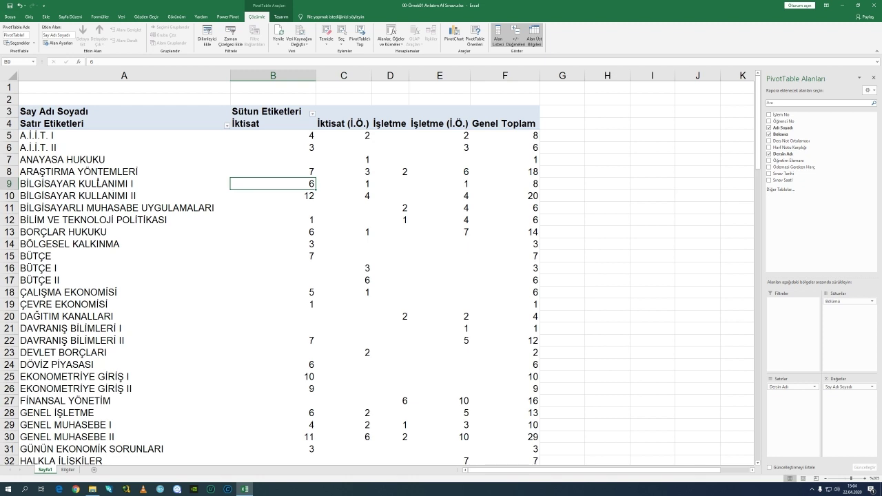
click(101, 182)
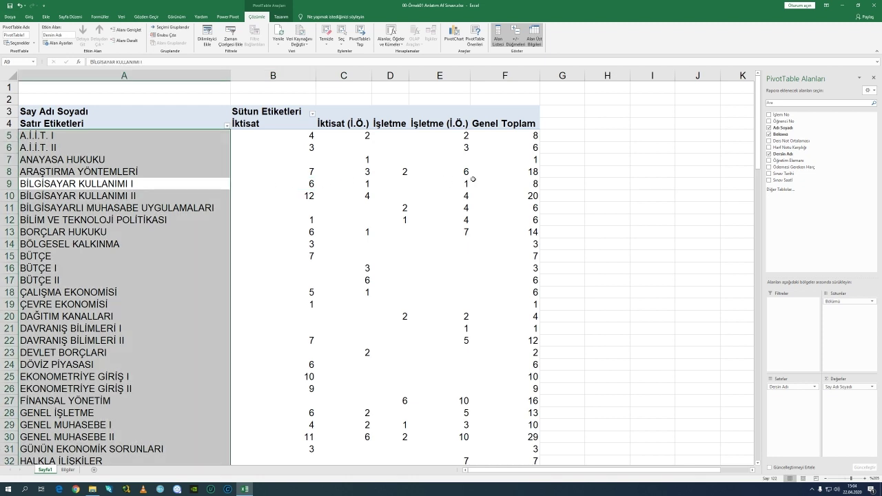
click(532, 183)
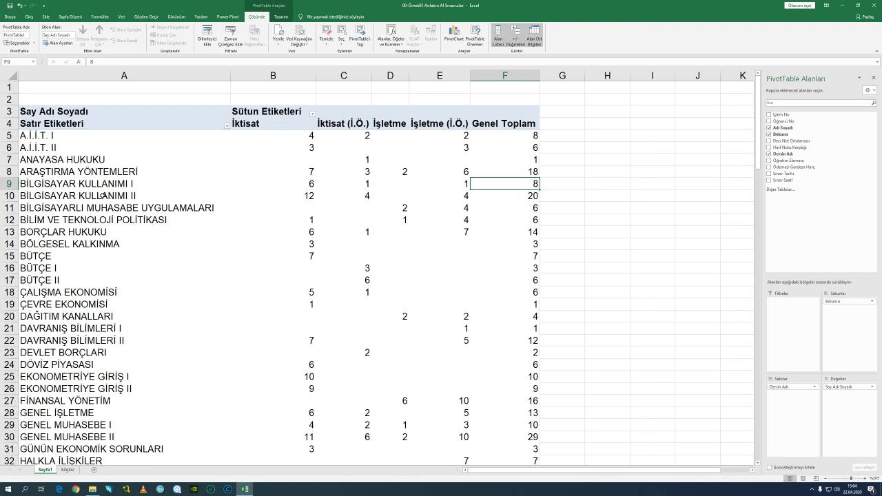
click(102, 196)
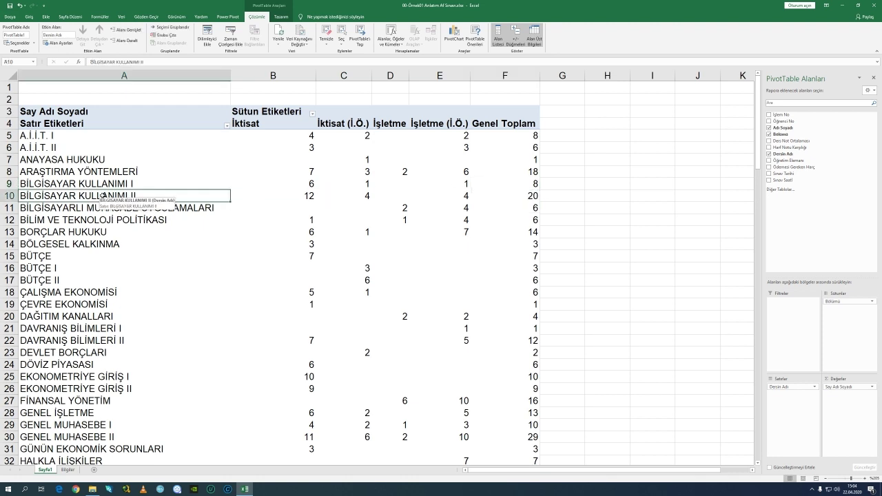
click(515, 195)
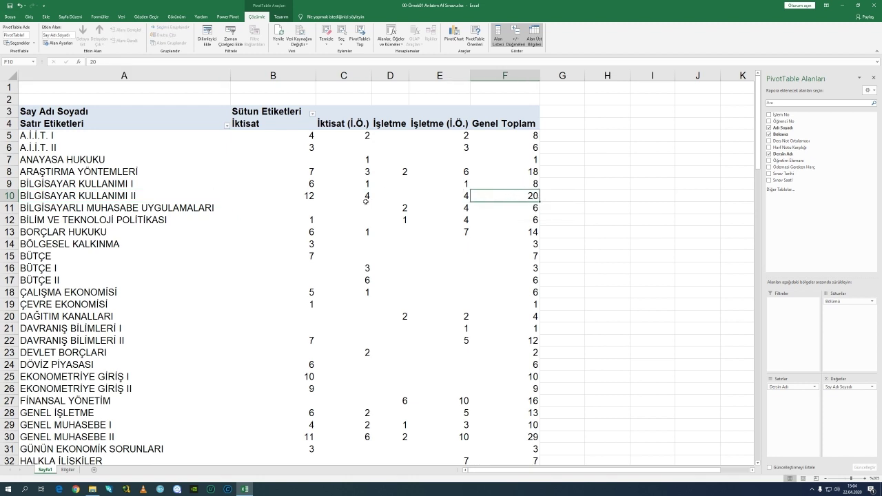
scroll(182, 227, down, 17)
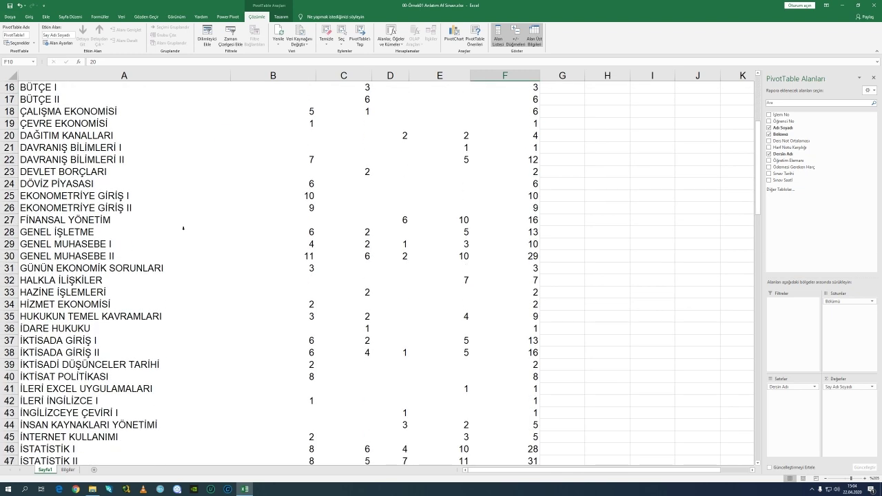
scroll(183, 230, down, 10)
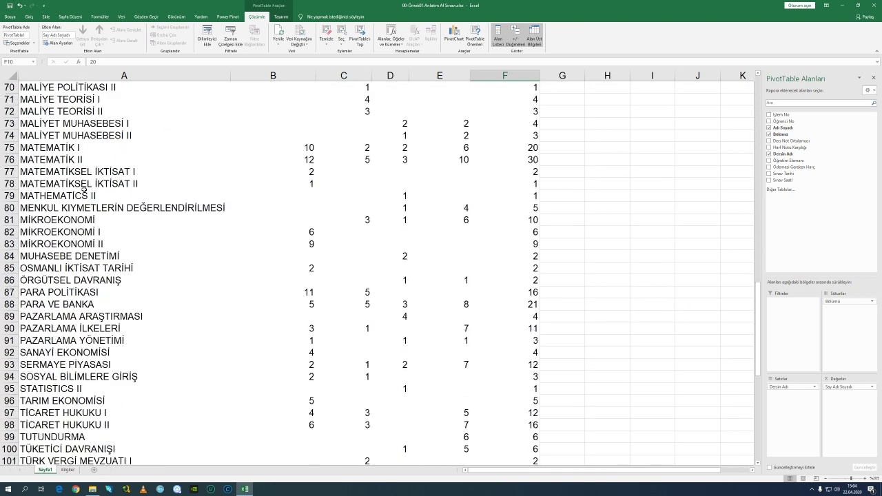
scroll(227, 164, up, 20)
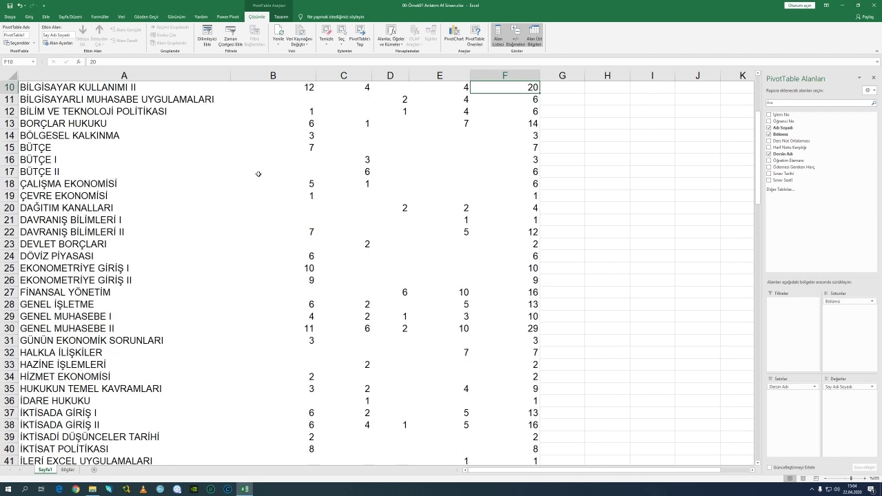
scroll(320, 159, down, 20)
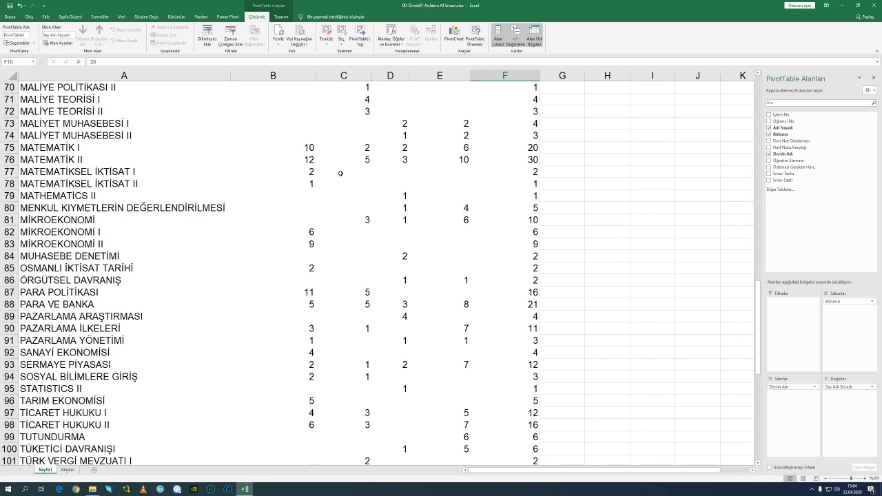
Examine the İktisat department's value in the Genel Toplam row and match it to the department headings at the head of the PivotTable.
scroll(341, 174, up, 15)
scroll(341, 174, down, 11)
scroll(340, 175, up, 1)
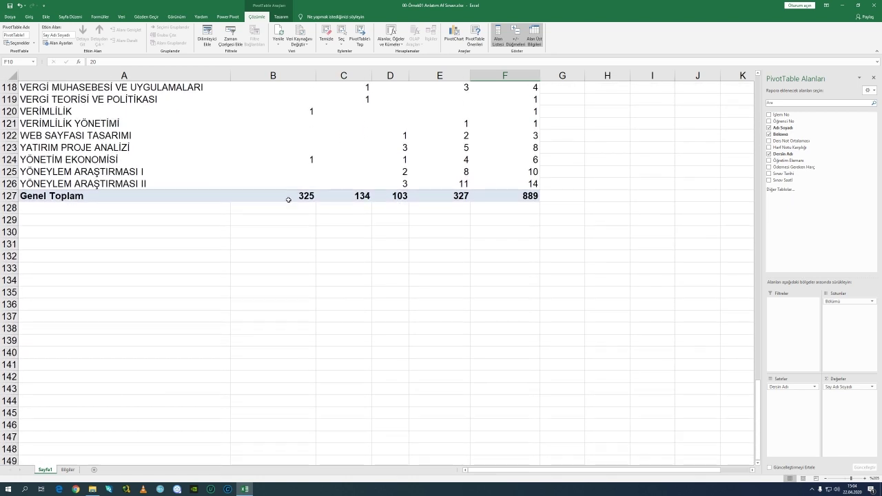
click(290, 196)
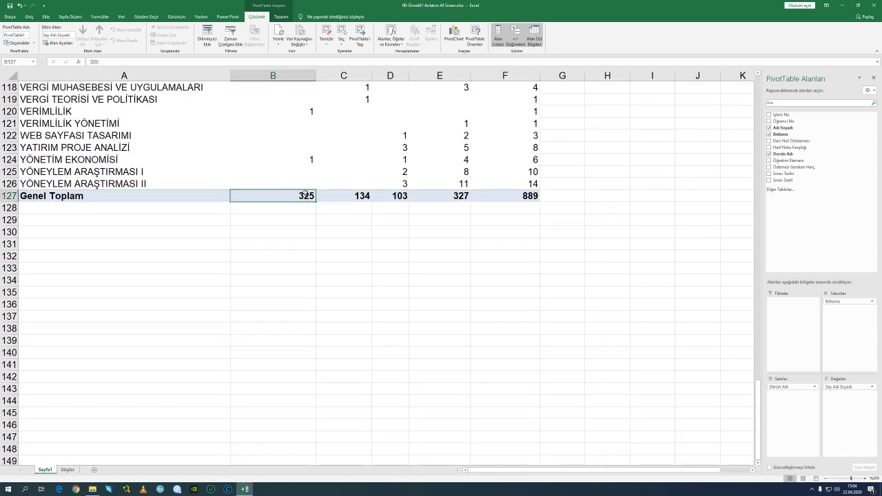
mouse_move(301, 199)
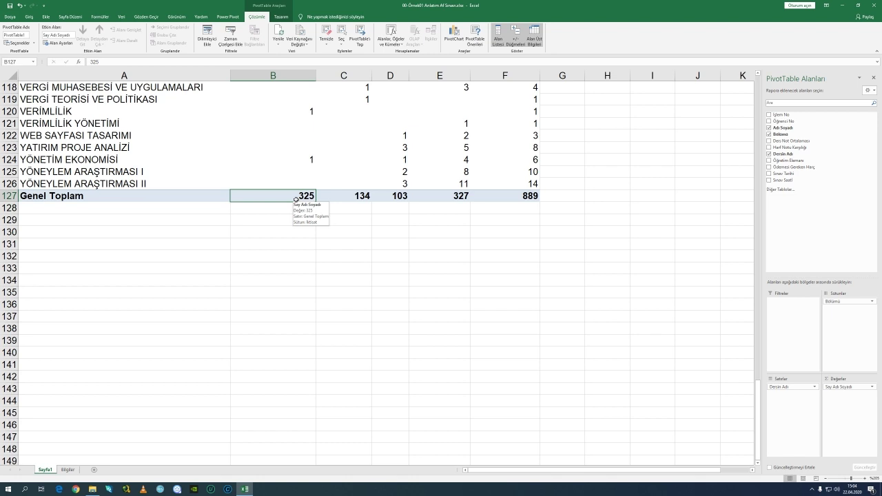
key(Right)
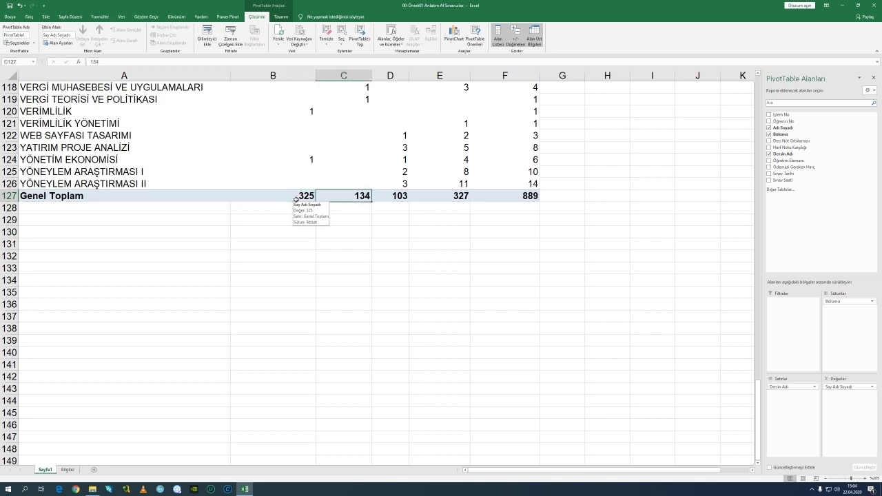
key(Left)
key(Up)
key(Up)
key(Up)
key(Up)
key(Up)
key(Up)
key(Up)
key(Up)
key(Up)
key(Up)
key(Up)
key(Up)
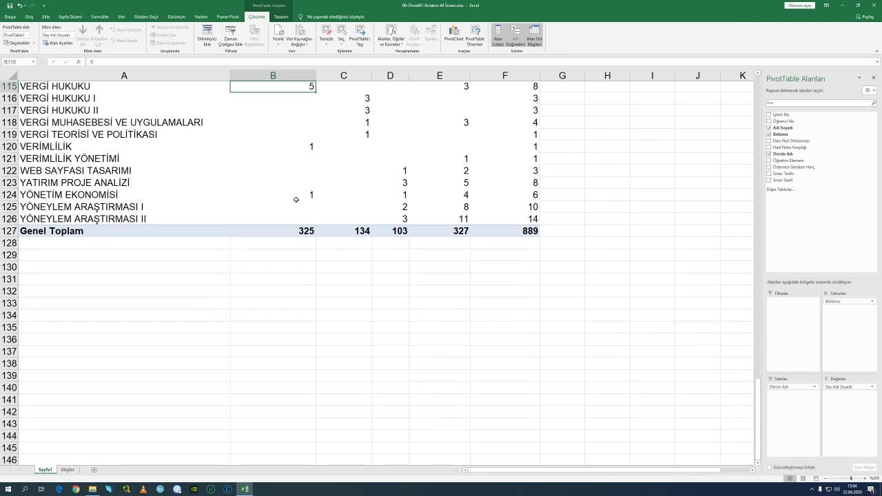
key(Left)
key(ctrl+Up)
key(Right)
key(Down)
key(Right)
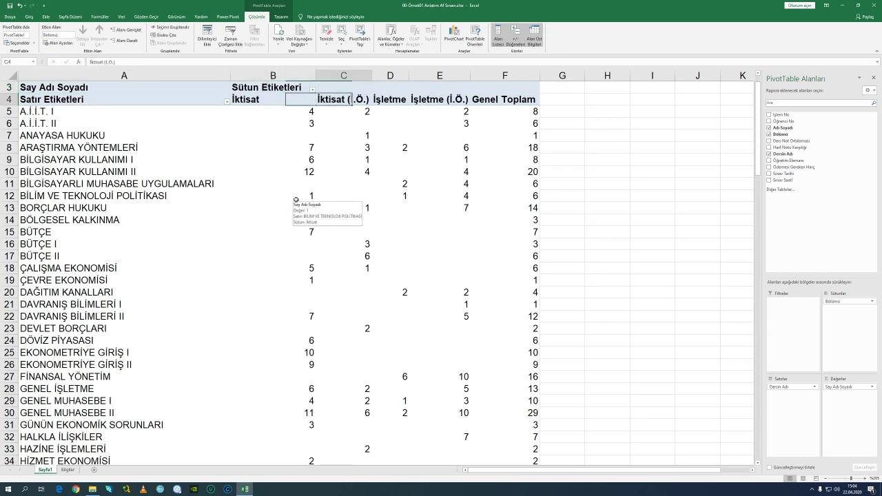
key(Left)
key(Left)
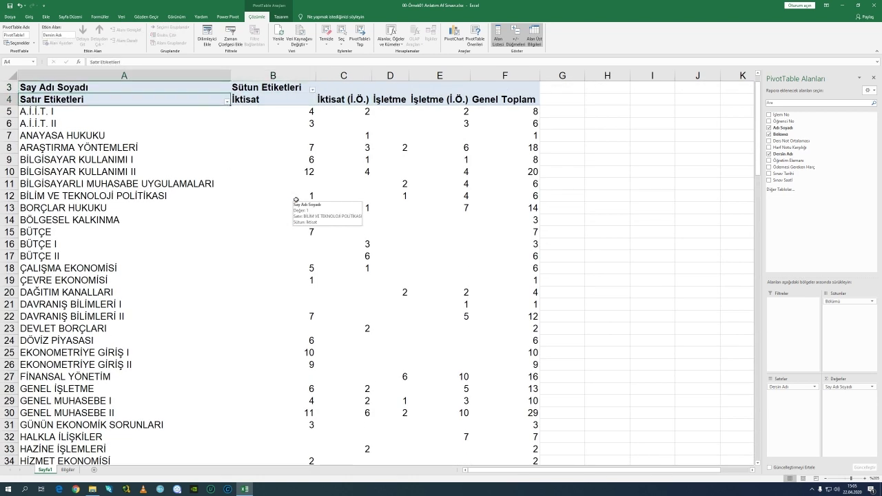
Examine the Genel Toplam row across the remaining departments through to the overall student total.
key(ctrl+Down)
key(Down)
key(Right)
key(Right)
key(Up)
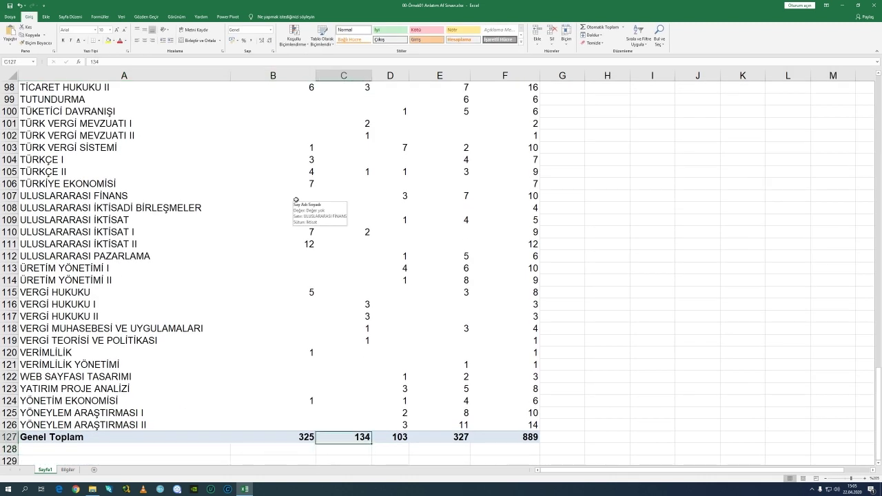
key(Right)
key(Right)
key(Right)
key(Right)
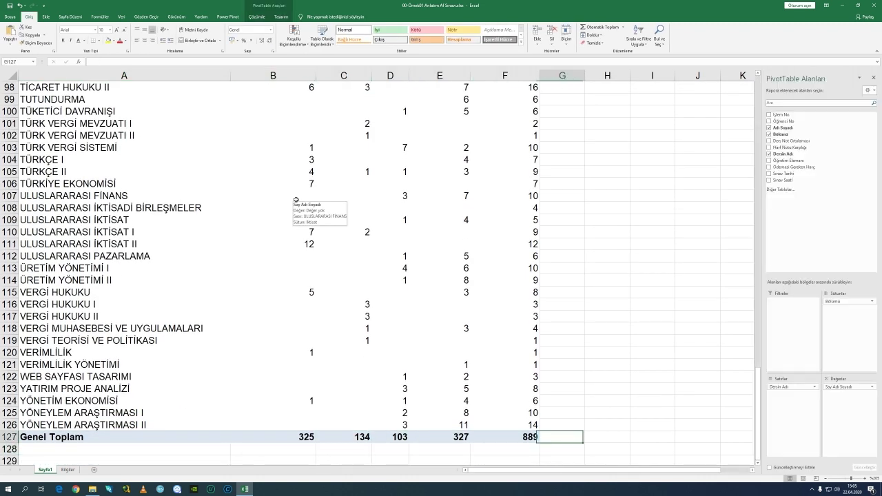
key(Left)
scroll(297, 200, down, 2)
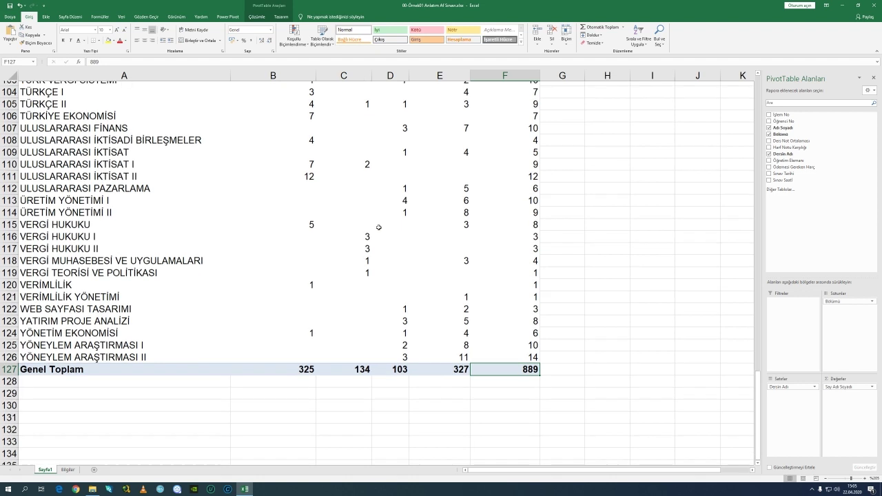
scroll(352, 254, up, 20)
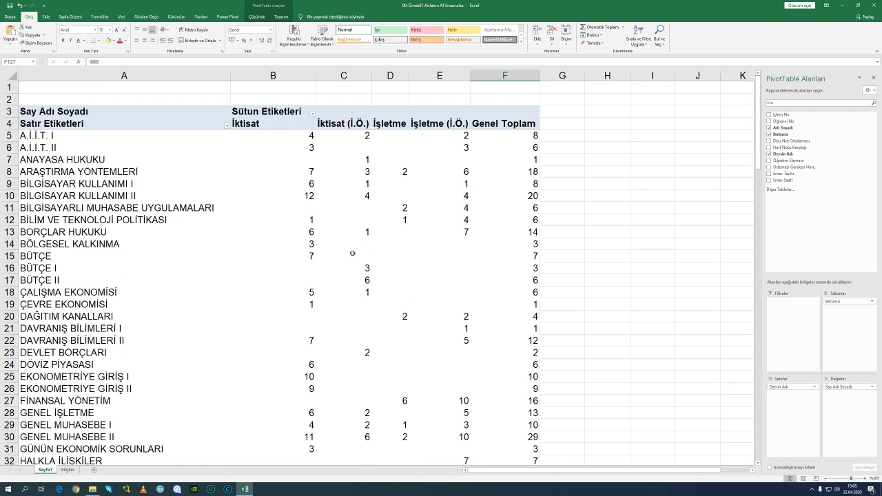
Read the Bilgiler sheet's question on which course's exam had the most students, and return to the PivotTable on Sayfa1.
click(68, 471)
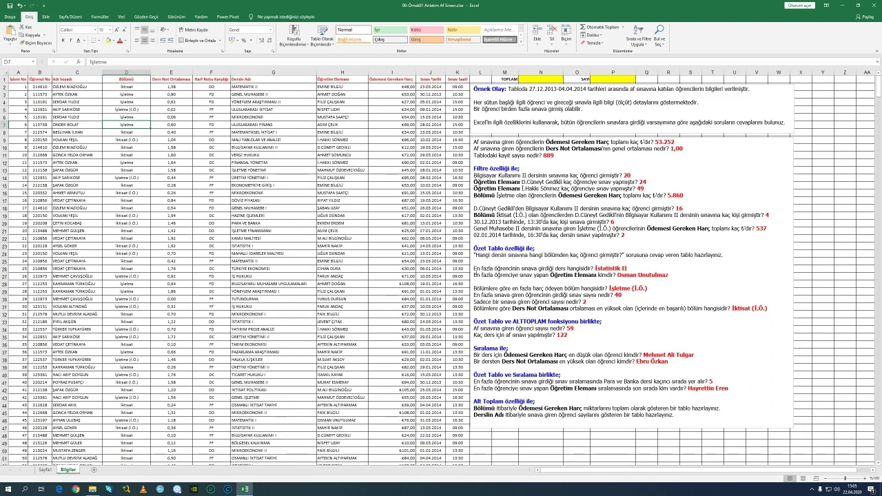
drag(474, 268, 630, 271)
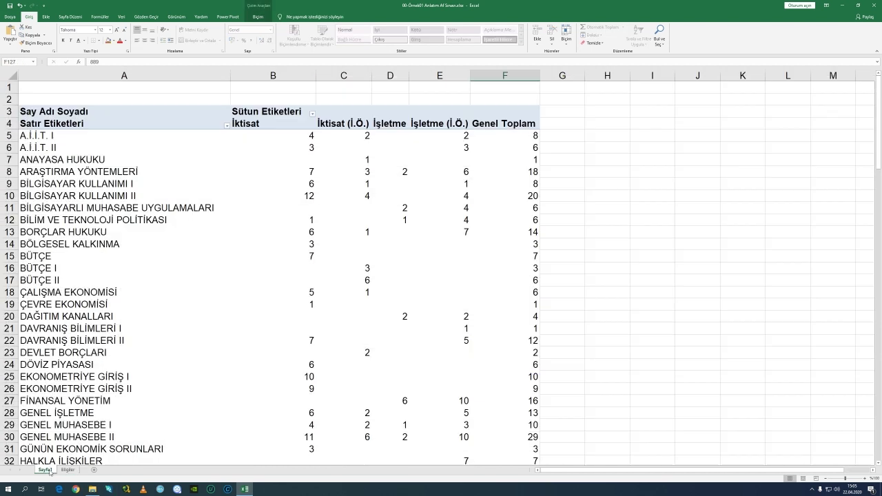
click(46, 469)
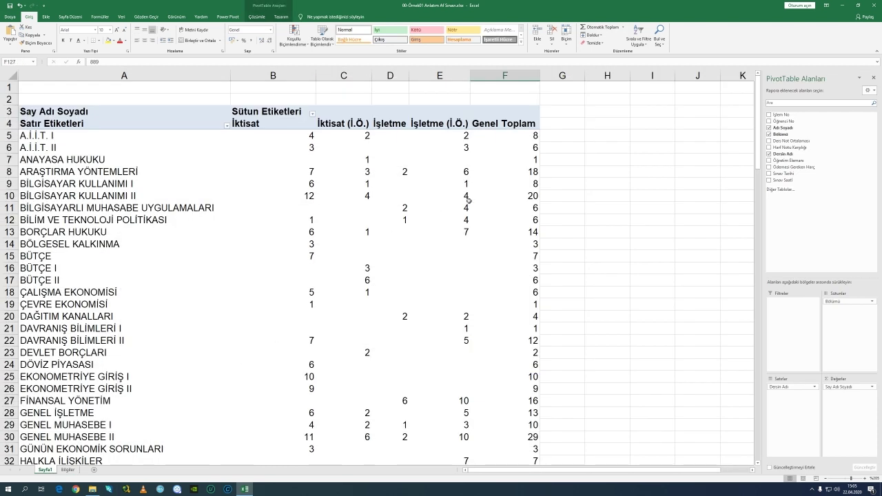
Check the Genel Toplam column course by course from BİLGİSAYAR KULLANIMI II through the İSTATİSTİK courses for the highest student count.
click(519, 200)
key(Down)
key(Down)
key(Down)
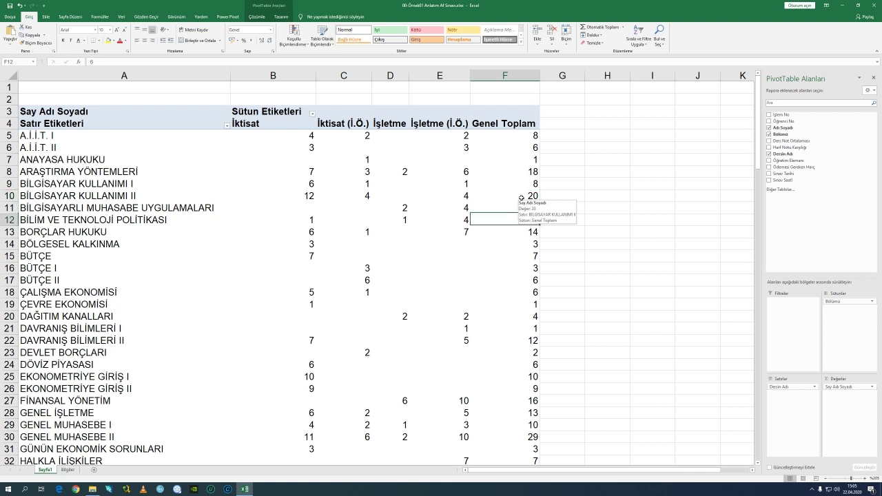
key(Down)
key(Down)
key(Down)
key(Down)
key(Down)
key(Down)
key(Down)
key(Down)
key(Down)
key(Down)
key(Down)
key(Down)
key(Down)
key(Down)
key(Down)
key(Down)
key(Down)
key(Down)
key(Up)
key(Down)
key(Down)
key(Down)
key(Down)
key(Down)
key(Down)
key(Down)
key(Down)
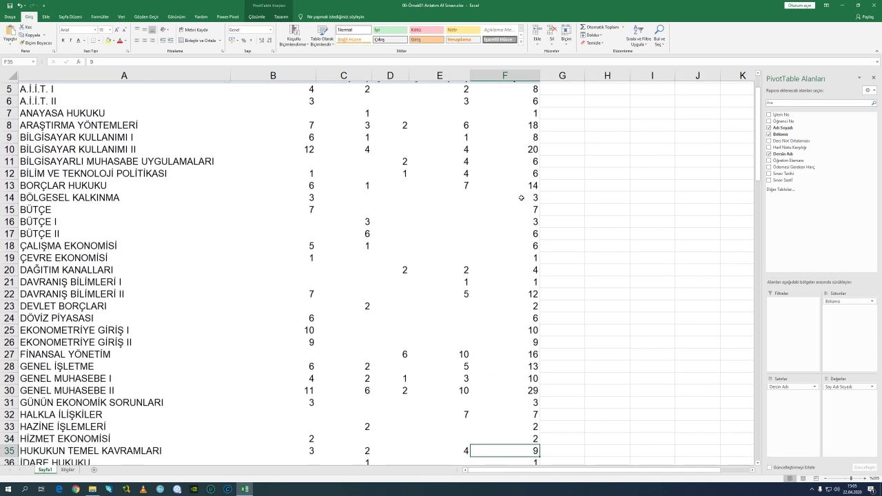
key(Down)
key(Down)
key(Down)
key(Down)
key(Down)
key(Down)
key(Down)
key(Down)
key(Down)
key(Down)
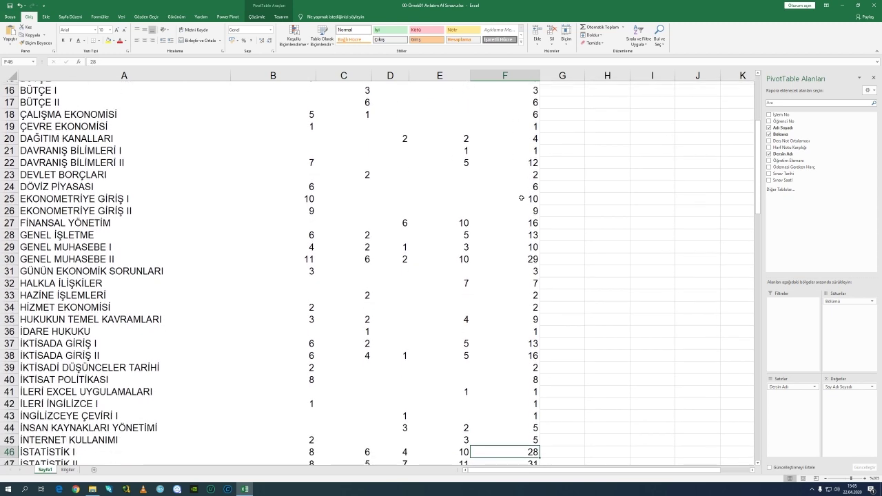
key(Up)
key(Up)
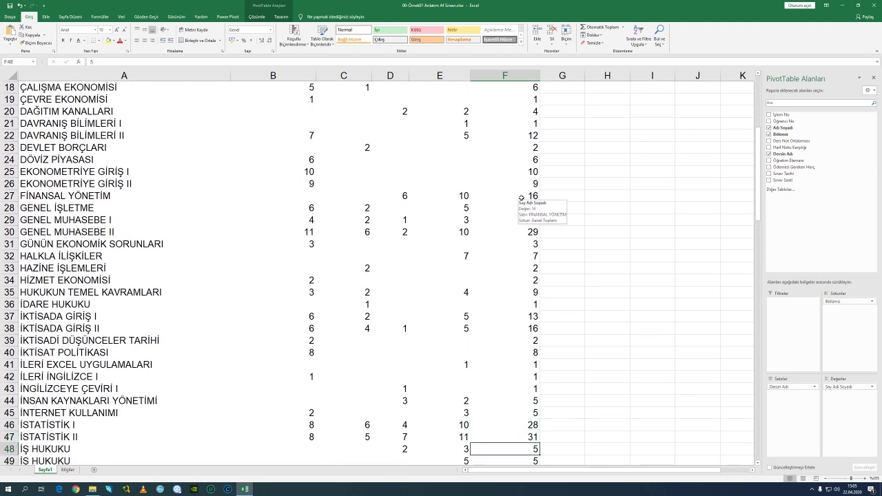
Compare the Genel Toplam values of the courses from İŞ HUKUKU through MATEMATİK II with the highest count so far.
key(Down)
key(Down)
key(Down)
key(Down)
key(Down)
key(Down)
key(Down)
key(Down)
key(Down)
key(Down)
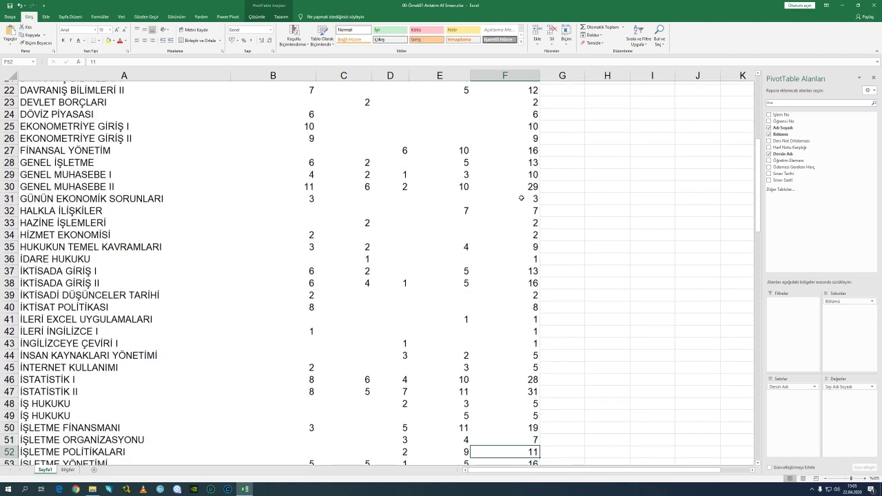
key(Down)
key(Down)
key(Down)
key(Down)
key(Down)
key(Down)
key(Down)
key(Down)
key(Down)
key(Down)
key(Down)
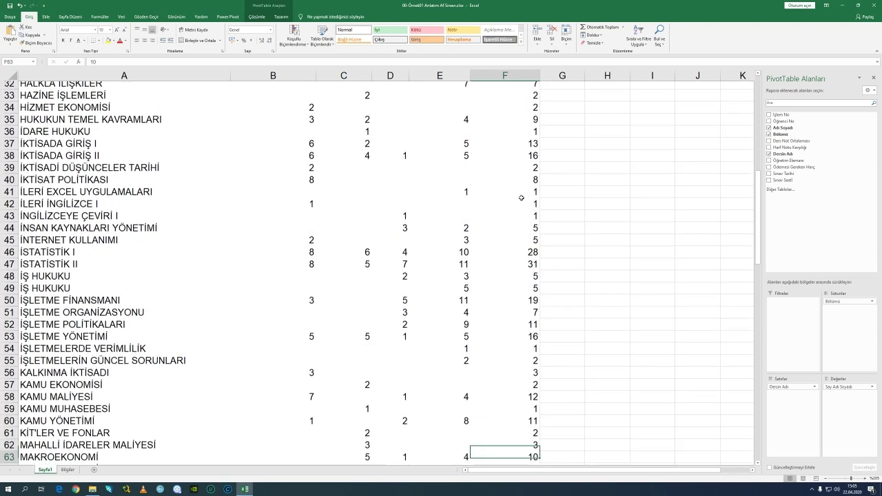
key(Down)
key(Down)
key(Down)
key(Down)
key(Down)
key(Down)
key(Down)
key(Down)
key(Down)
key(Down)
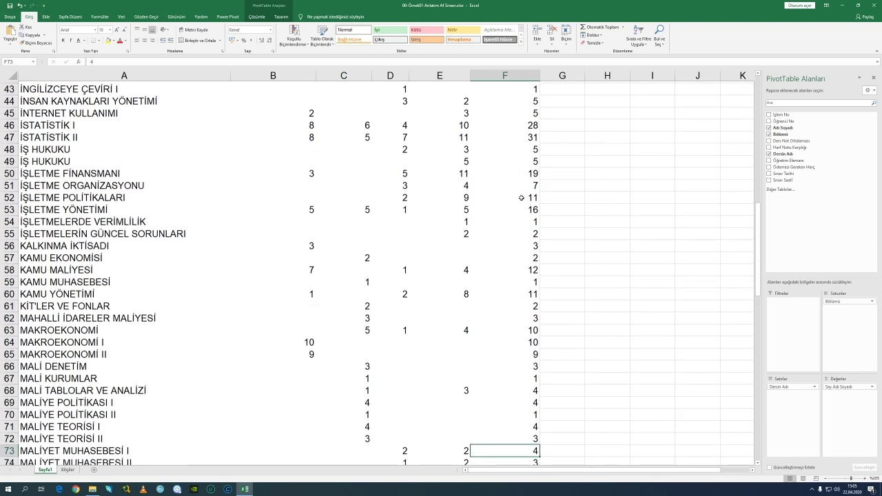
key(Down)
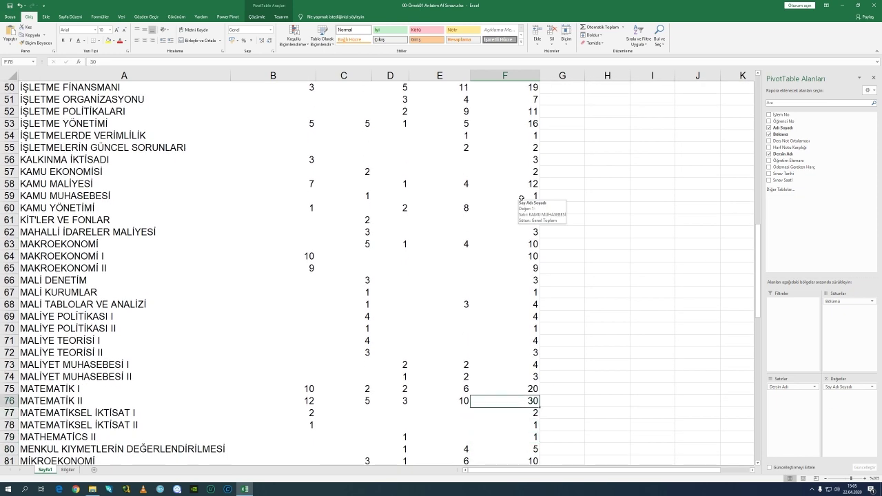
Examine the Genel Toplam values of the remaining courses, from MATEMATİKSEL İKTİSAT I to the end of the course list.
key(Down)
key(Down)
key(Down)
key(Down)
key(Down)
key(Down)
key(Down)
key(Down)
key(Down)
key(Down)
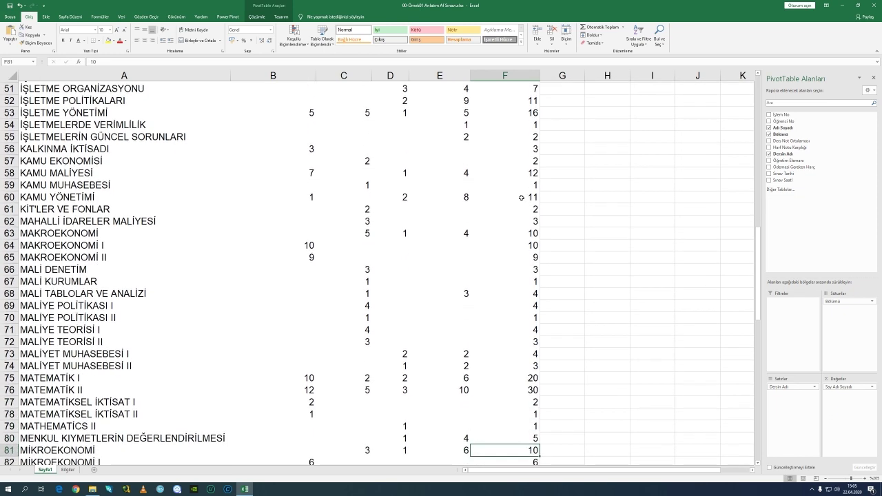
key(Down)
key(Down)
key(Down)
key(Down)
key(Down)
key(Down)
key(Down)
key(Down)
key(Down)
key(Down)
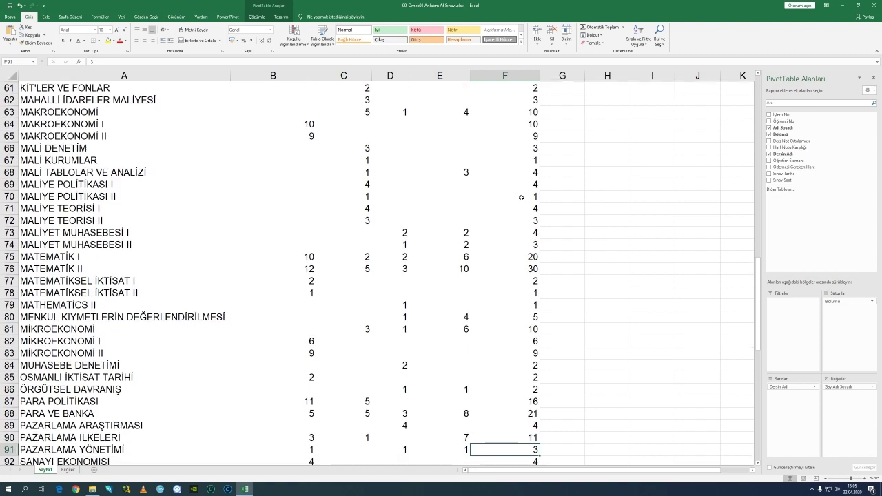
key(Down)
key(Down)
key(Down)
key(Down)
key(Down)
key(Down)
key(Down)
key(Down)
key(Down)
key(Down)
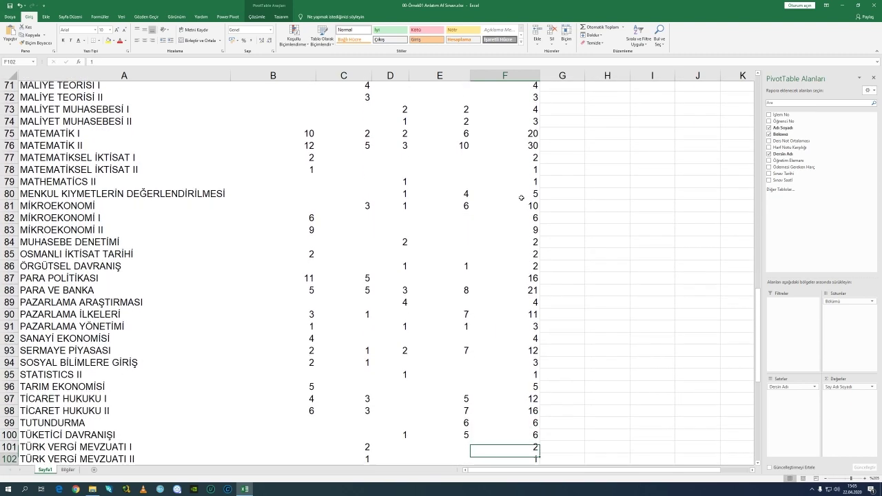
key(Down)
key(Down)
key(Down)
key(Down)
key(Down)
key(Down)
key(Down)
key(Down)
key(Down)
key(Down)
key(Down)
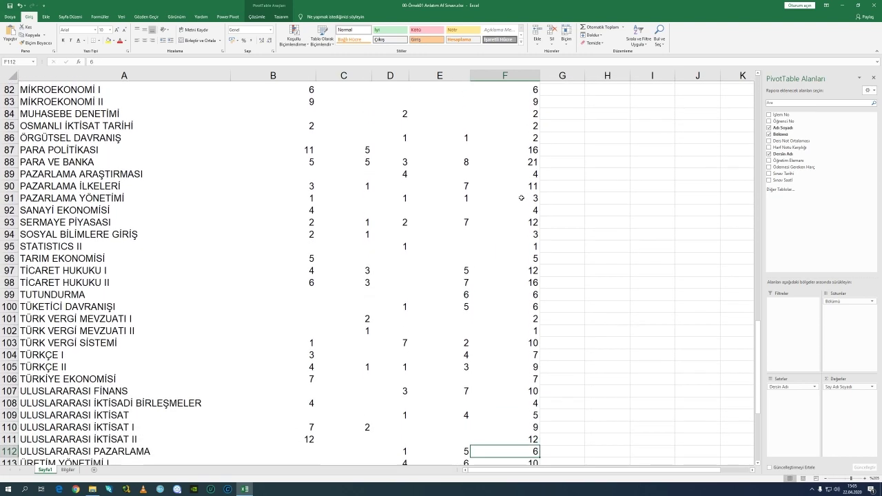
key(Down)
key(Down)
key(Down)
key(Down)
key(Down)
key(Down)
key(Down)
key(Down)
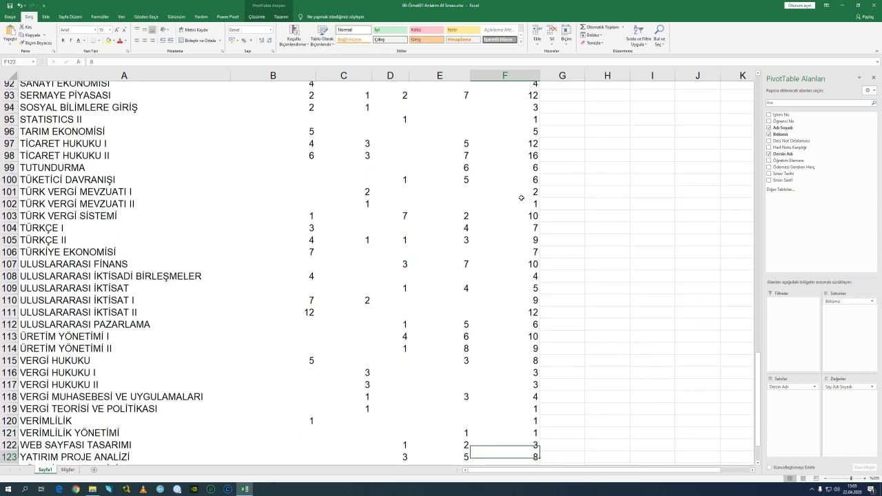
Recheck the Genel Toplam values from YATIRIM PROJE ANALİZİ back up the course list to the İSTATİSTİK courses.
key(Up)
key(Up)
key(Up)
key(Up)
key(Up)
key(Up)
key(Up)
key(Up)
key(Up)
key(Up)
key(Up)
key(Up)
key(Up)
key(Up)
key(Up)
key(Up)
key(Up)
key(Up)
key(Up)
key(Up)
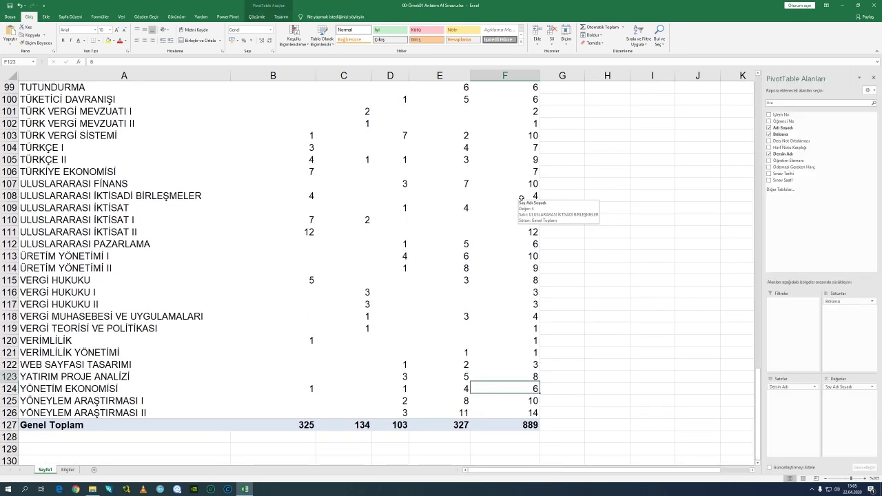
key(Up)
key(Up)
key(Up)
key(Up)
key(Up)
key(Up)
key(Up)
key(Up)
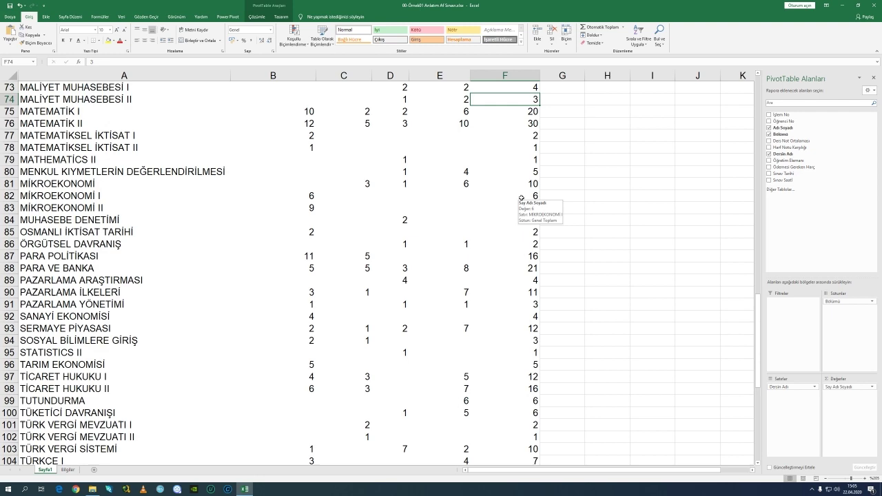
key(Up)
key(Up)
key(Up)
key(Up)
key(Up)
key(Up)
key(Up)
key(Up)
key(Up)
key(Up)
key(Up)
key(Up)
key(Up)
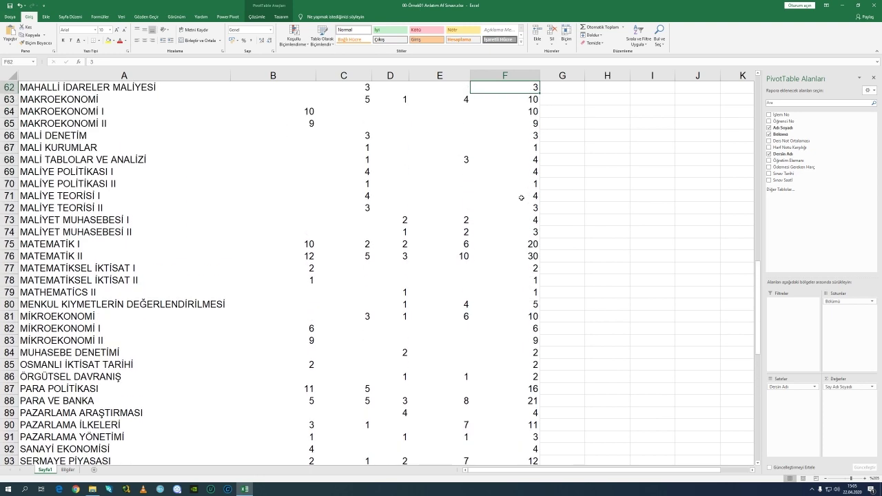
key(Up)
key(Up)
key(Up)
key(Up)
key(Up)
key(Up)
key(Up)
key(Up)
key(Up)
key(Up)
key(Up)
key(Up)
key(Up)
key(Up)
key(Up)
key(Up)
key(Up)
key(Up)
key(Up)
key(Up)
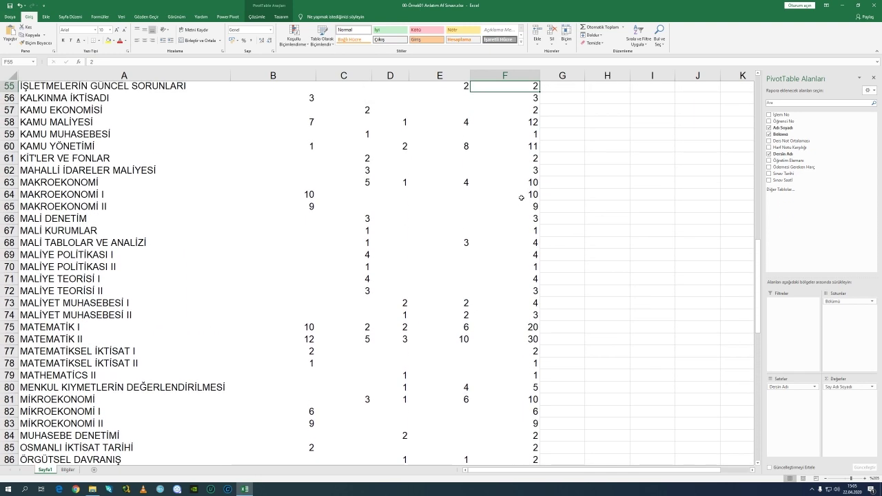
key(Down)
key(Down)
key(Down)
key(Down)
key(Down)
key(Down)
key(Down)
key(Down)
key(Down)
key(Down)
key(Down)
key(Down)
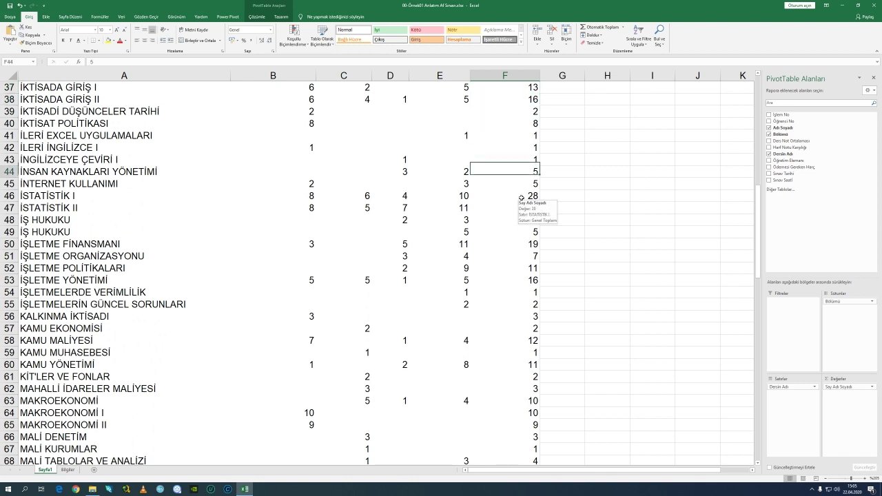
Locate the İSTATİSTİK II course name and compare its Genel Toplam value with that of İSTATİSTİK I.
key(Up)
key(Up)
key(Up)
key(Left)
key(Left)
key(Left)
key(Left)
key(Left)
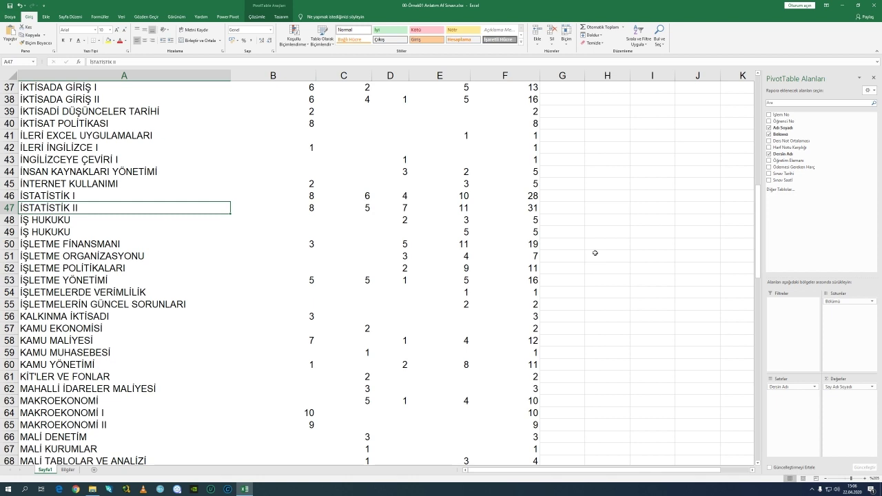
click(528, 194)
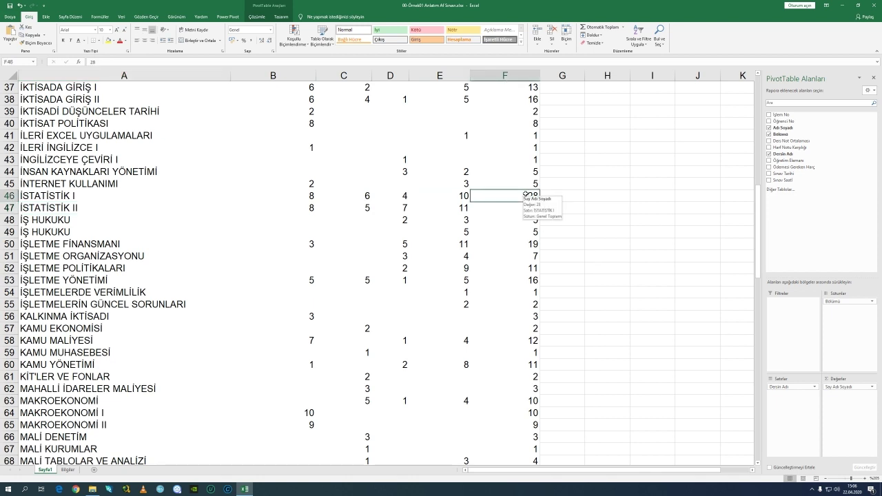
click(528, 208)
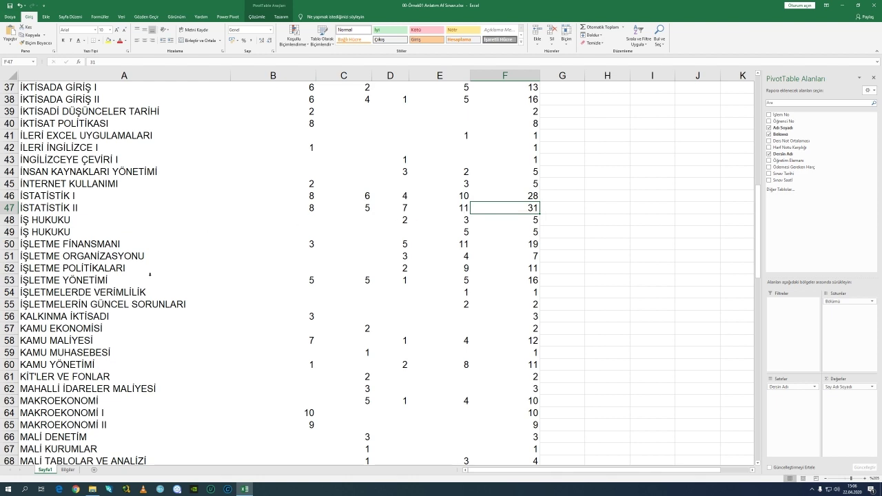
Highlight the İstatistik II answer on the Bilgiler sheet and read the question on which Öğretim Elemanı examined the most students.
click(67, 469)
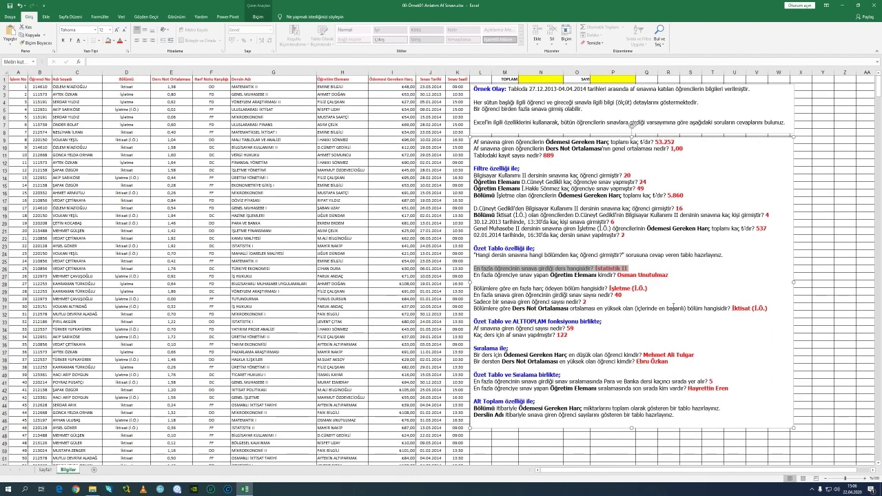
click(569, 275)
drag(596, 268, 627, 268)
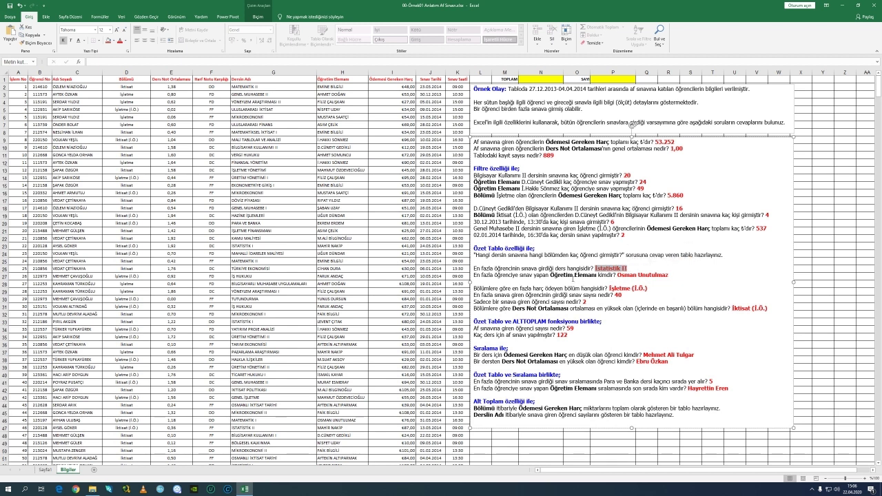
click(479, 282)
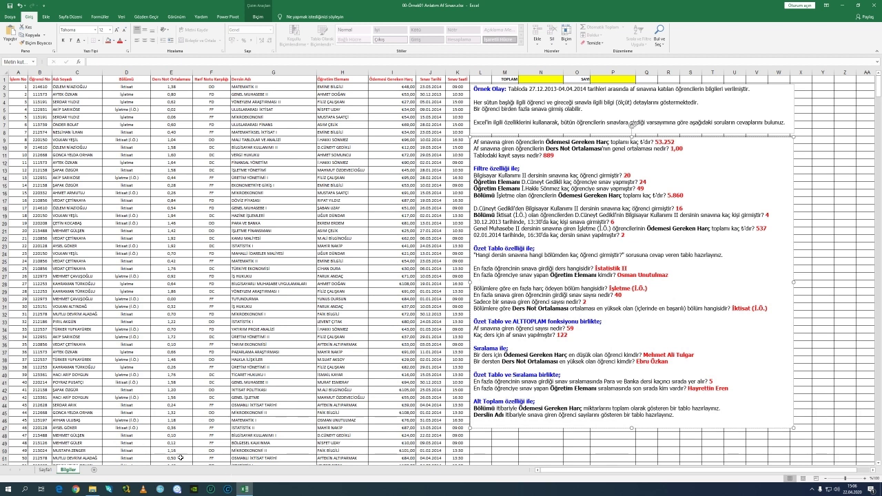
Replace Dersin Adı with Öğretim Elemanı in the row area of the PivotTable on Sayfa1.
click(45, 469)
scroll(177, 296, up, 12)
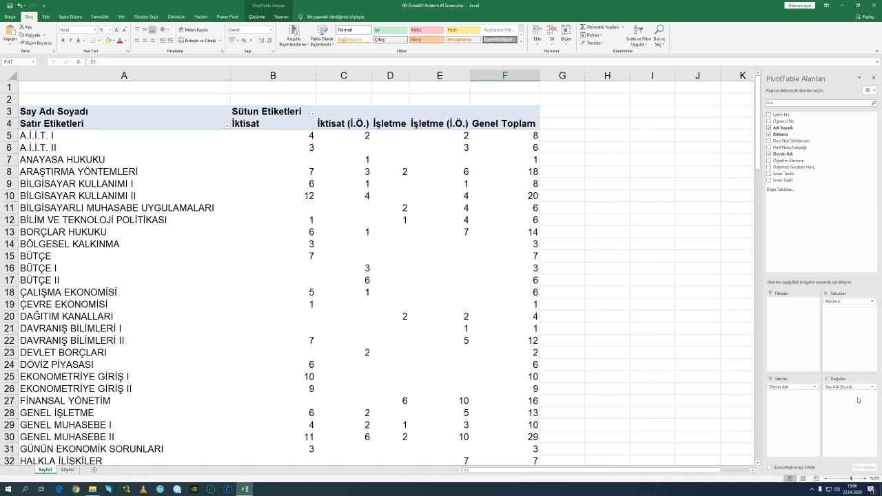
drag(786, 387, 698, 337)
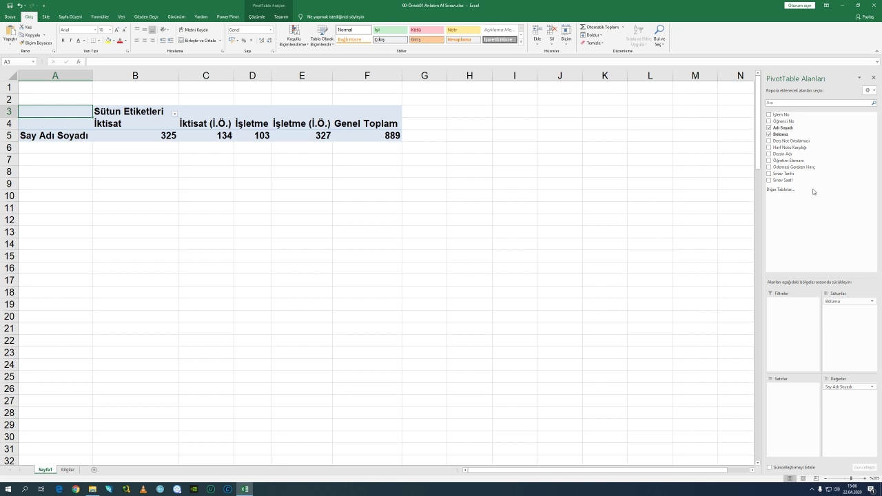
drag(789, 160, 794, 430)
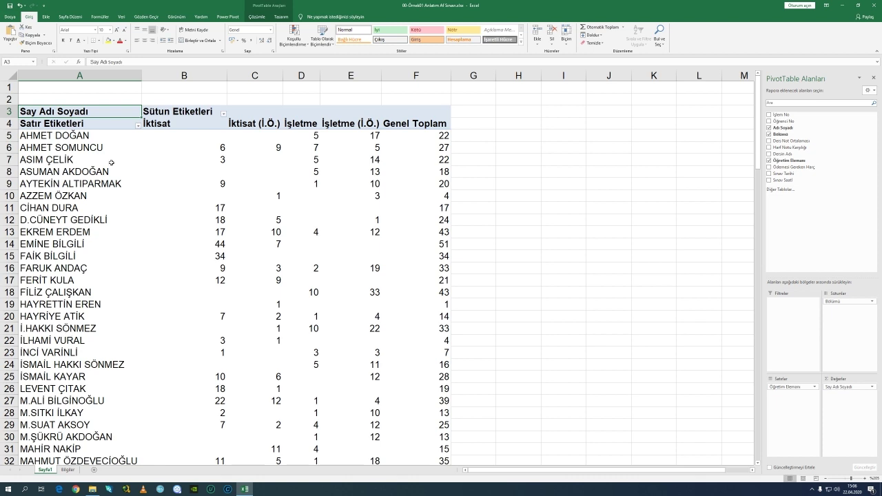
Reread the Öğretim Elemanı question on the Bilgiler sheet and return to the PivotTable on Sayfa1.
mouse_move(441, 254)
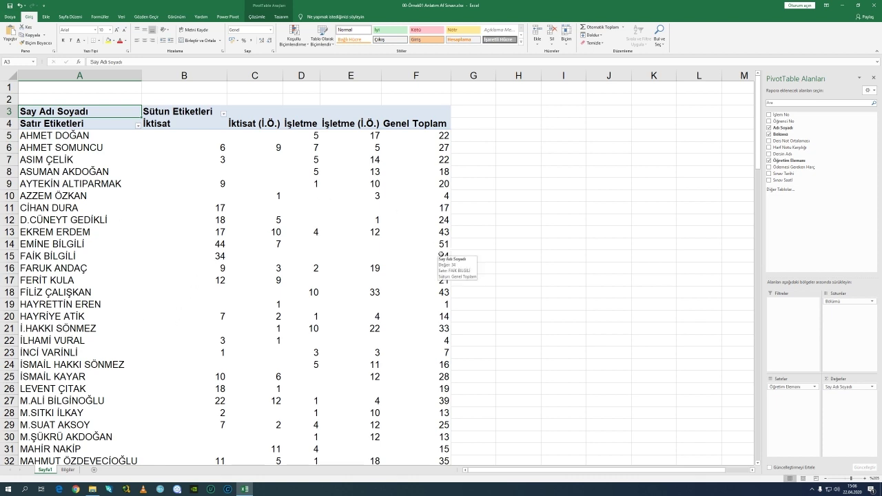
click(64, 469)
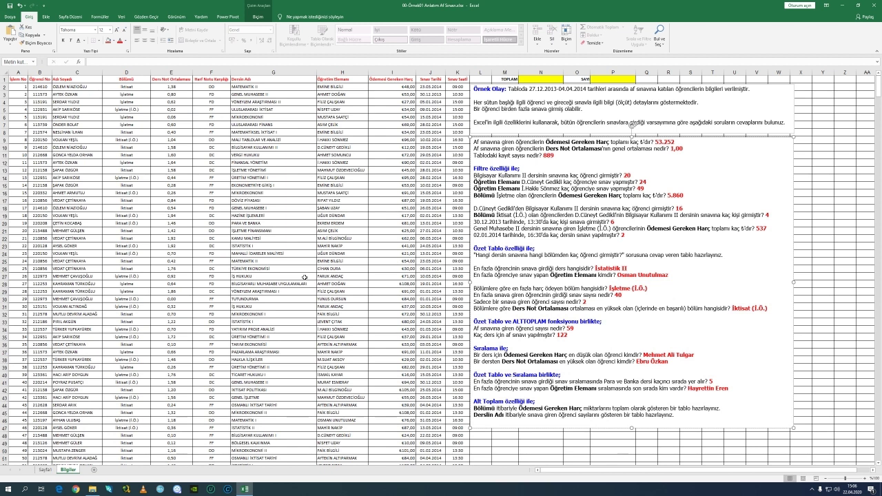
click(45, 470)
Examine the Genel Toplam column through the whole Öğretim Elemanı list for the highest student count.
click(437, 269)
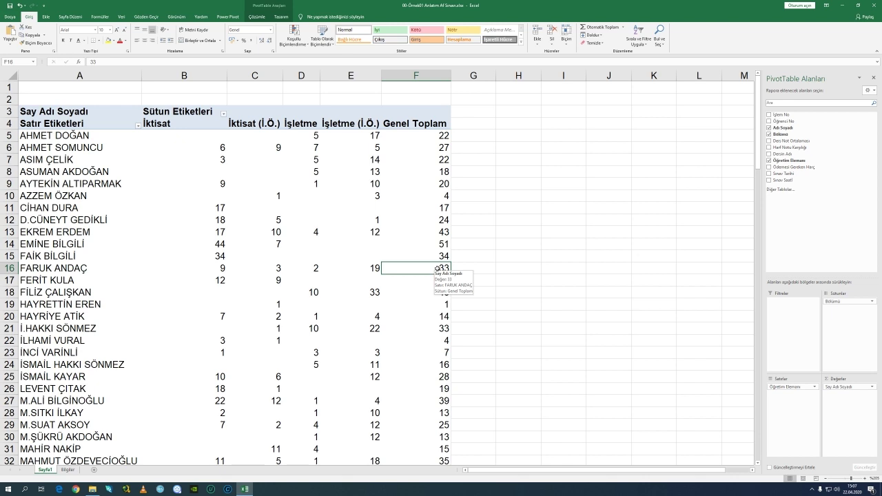
key(Down)
key(Down)
key(Down)
key(Down)
key(Down)
key(Down)
key(Down)
key(Down)
key(Down)
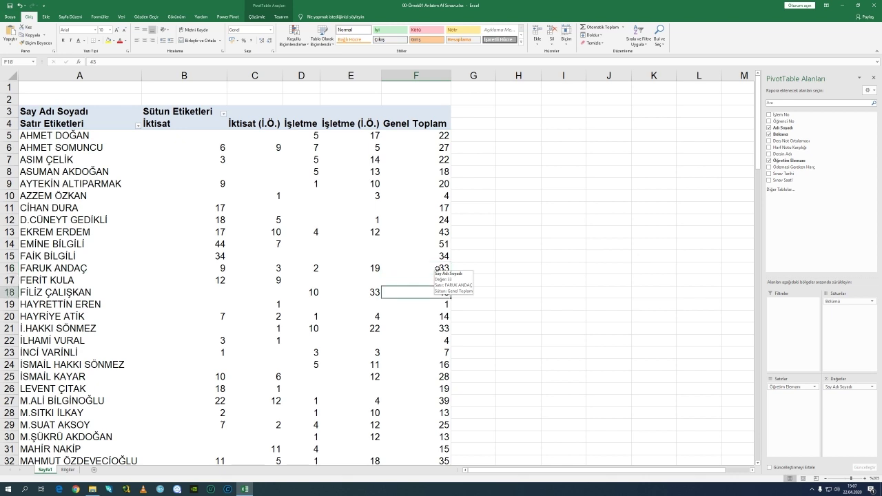
key(Down)
key(Down)
key(Down)
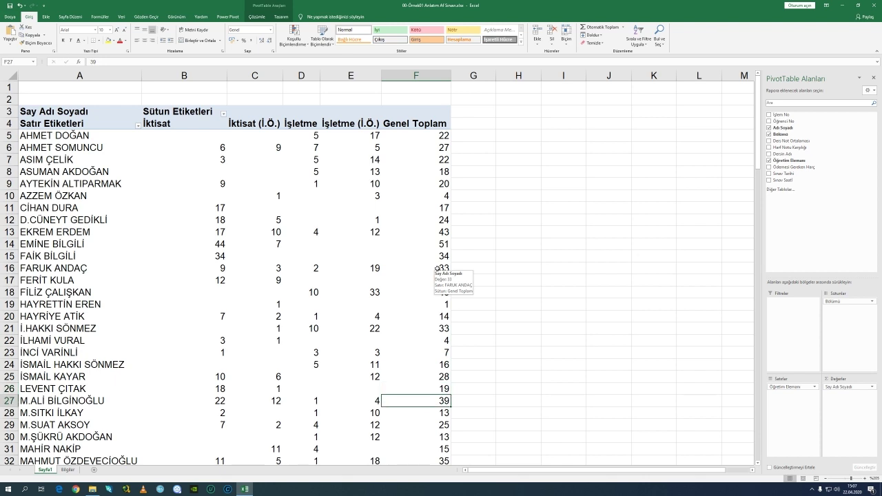
key(Up)
scroll(428, 275, down, 5)
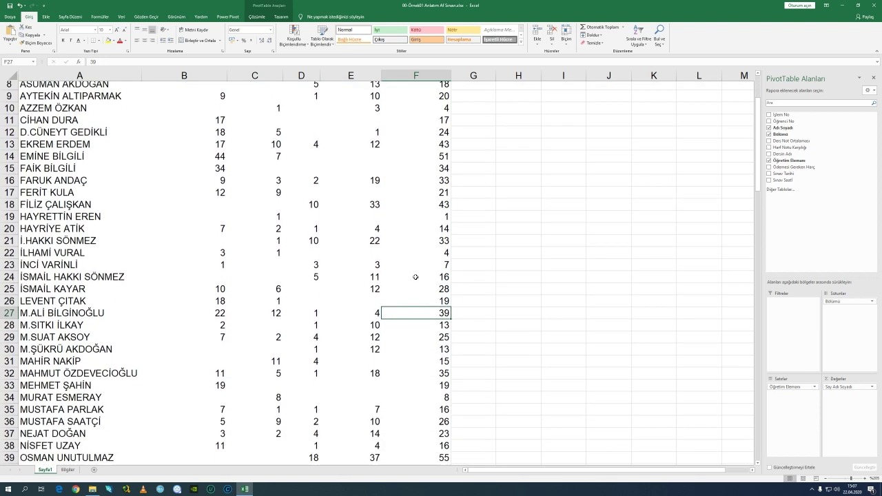
click(422, 366)
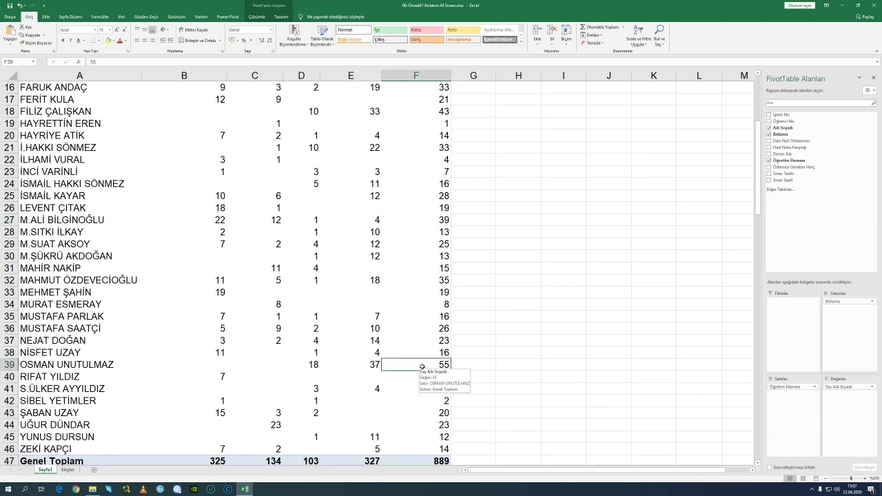
scroll(422, 366, down, 2)
scroll(424, 356, up, 4)
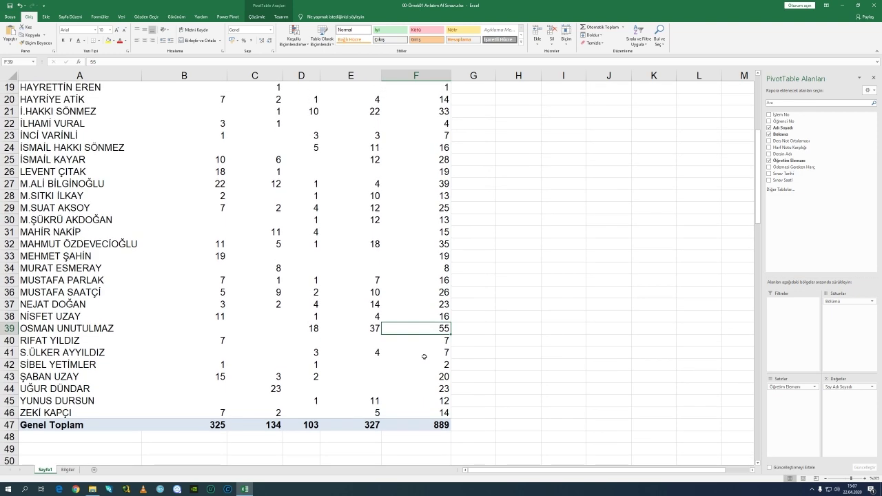
scroll(424, 352, up, 4)
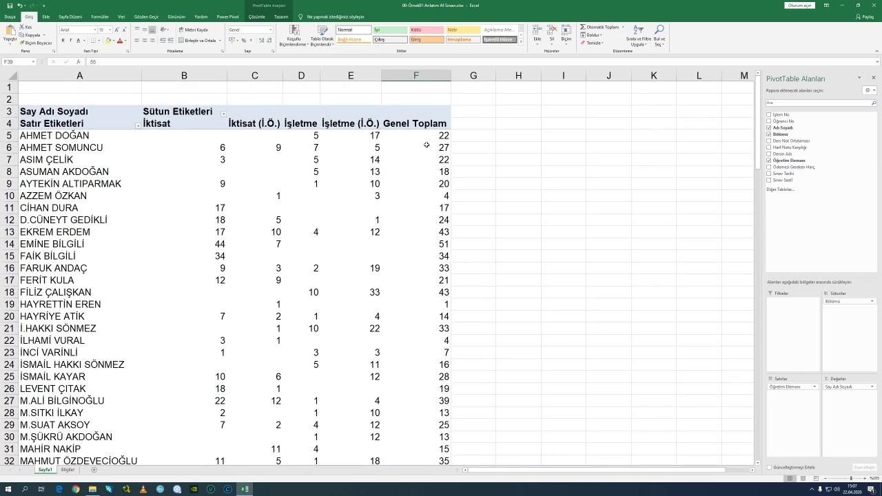
scroll(424, 311, down, 2)
scroll(426, 157, down, 4)
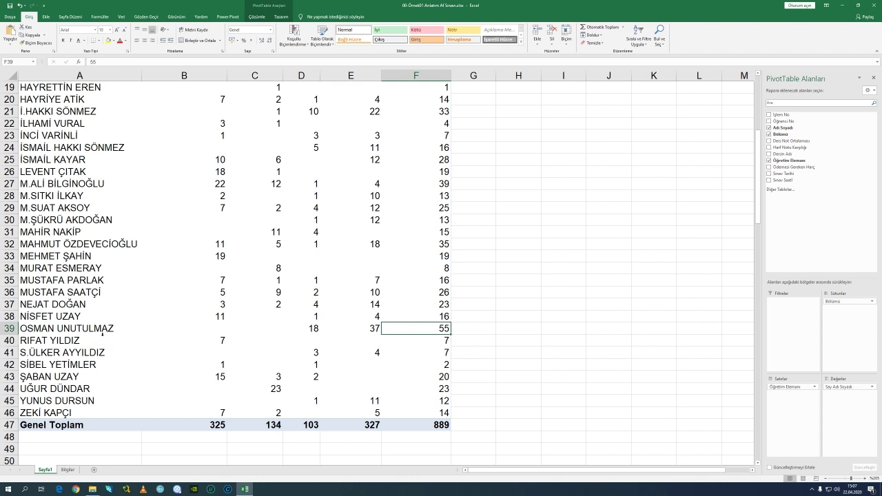
Identify the instructor in row 39 and highlight the matching Öğretim Elemanı answer on the Bilgiler sheet.
key(Left)
key(Left)
key(Left)
key(Left)
key(Left)
click(427, 329)
click(68, 469)
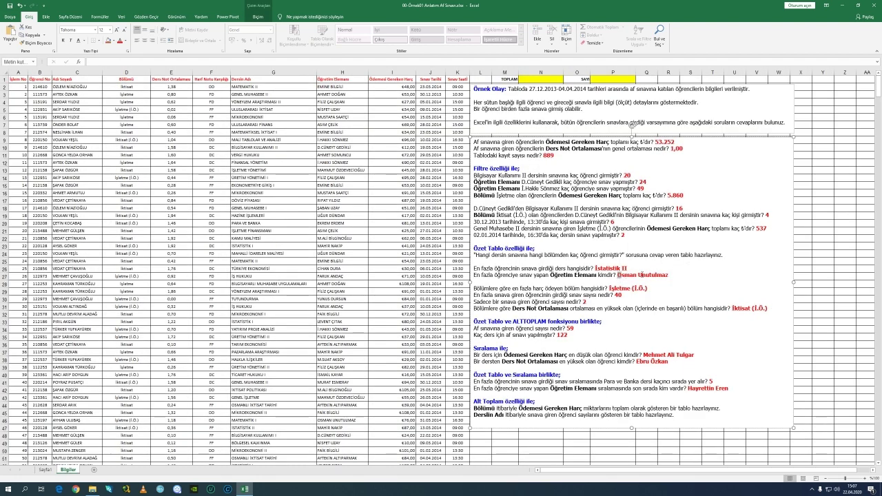
drag(618, 274, 669, 274)
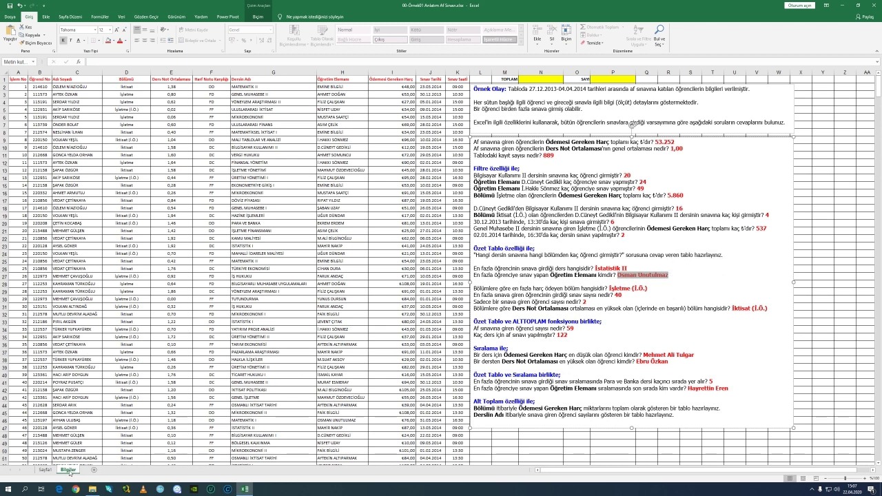
Return to Sayfa1 and check the instructors' Genel Toplam values in rows 32 and 18.
click(44, 470)
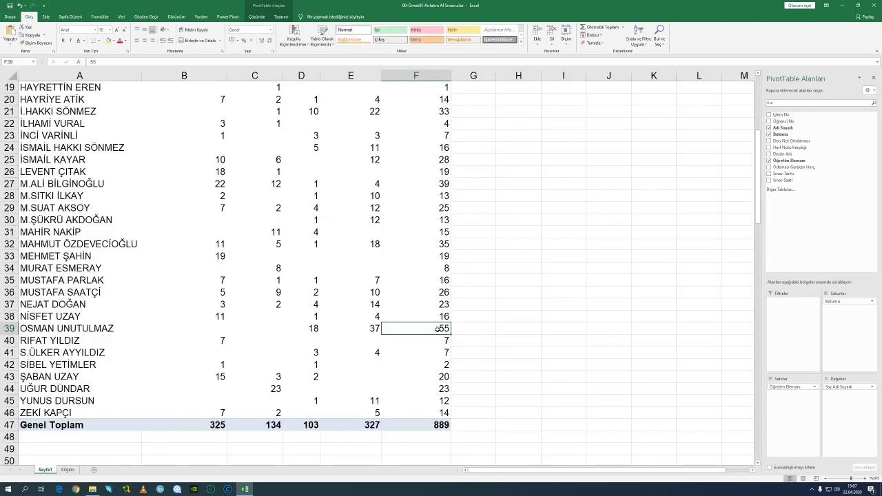
click(441, 246)
scroll(445, 207, up, 3)
click(445, 183)
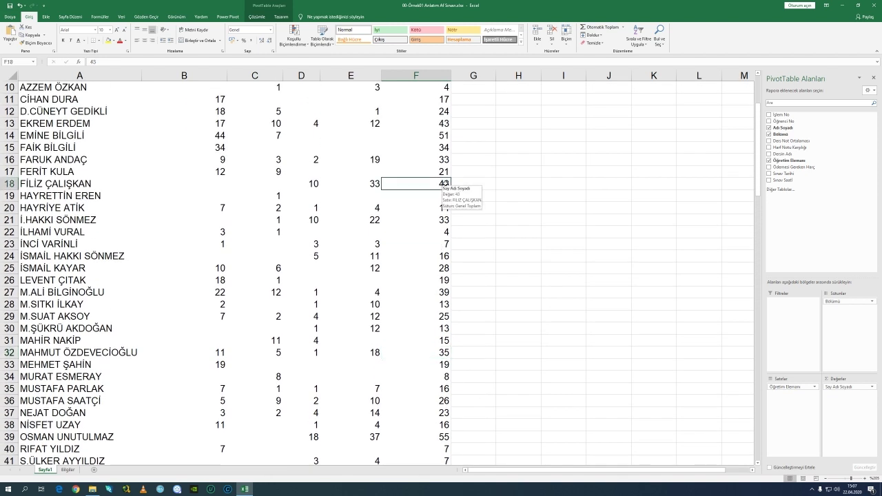
Compare rows 21 and 24, which hold the two instructors with similar names.
scroll(446, 184, up, 3)
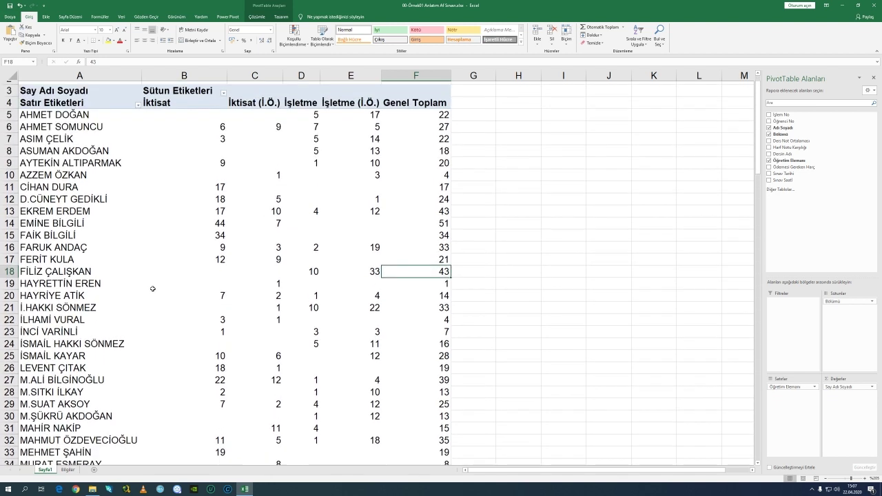
scroll(152, 288, down, 2)
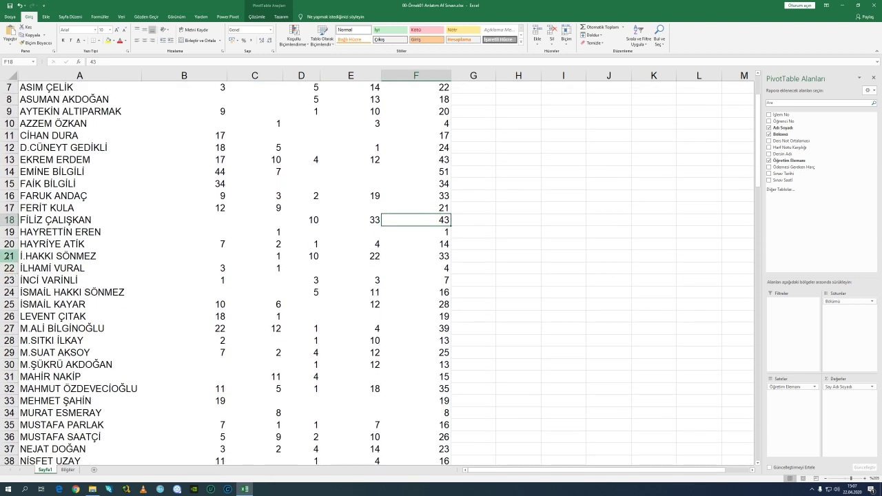
click(10, 255)
click(9, 292)
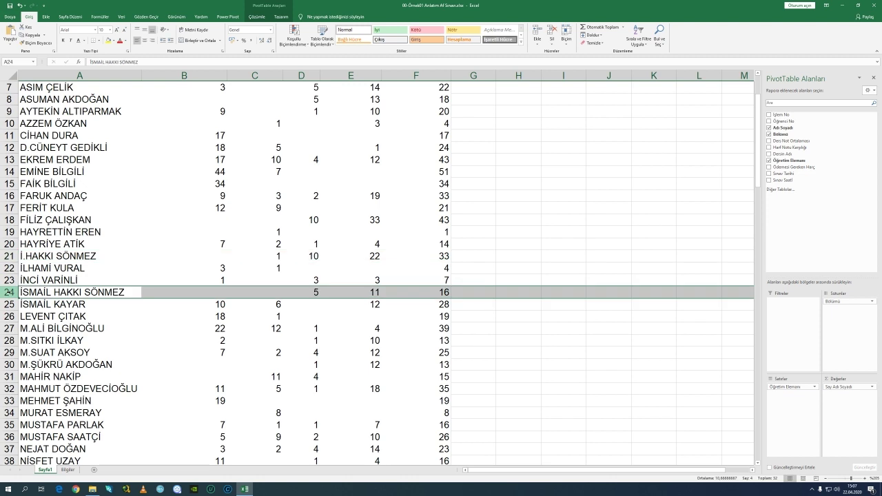
click(10, 256)
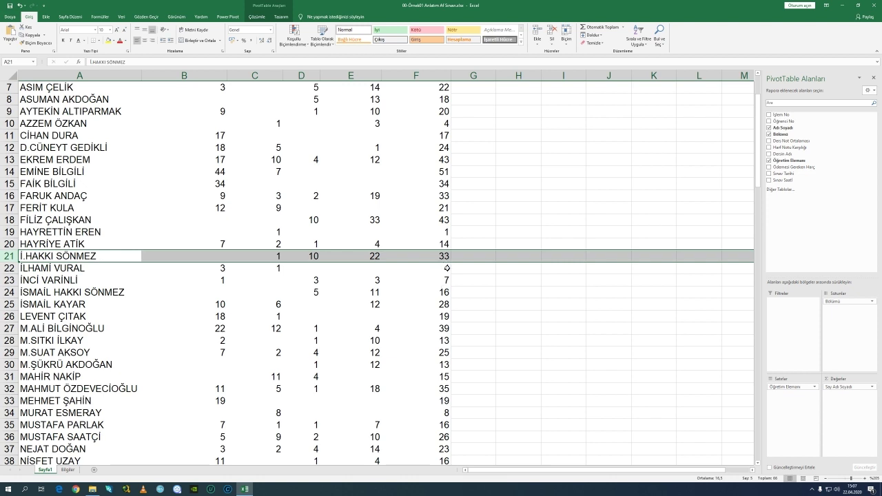
Locate the Genel Toplam value in row 39 and select that row's instructor name.
scroll(428, 319, down, 5)
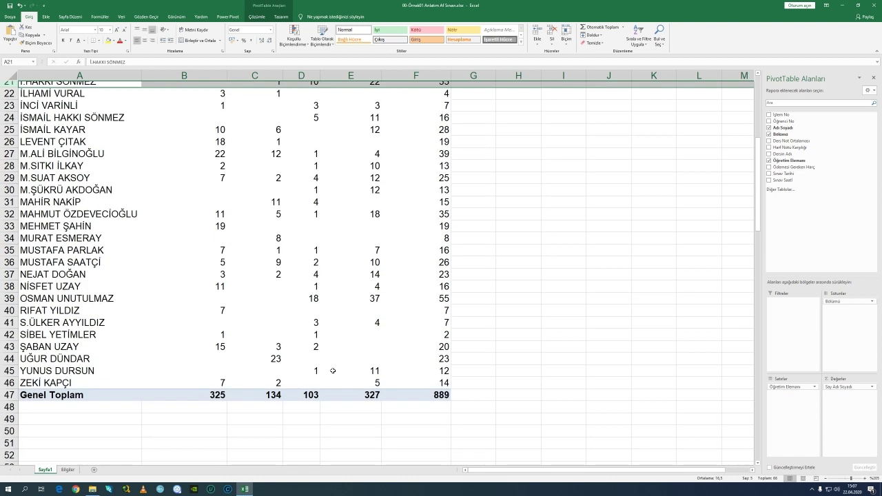
click(448, 292)
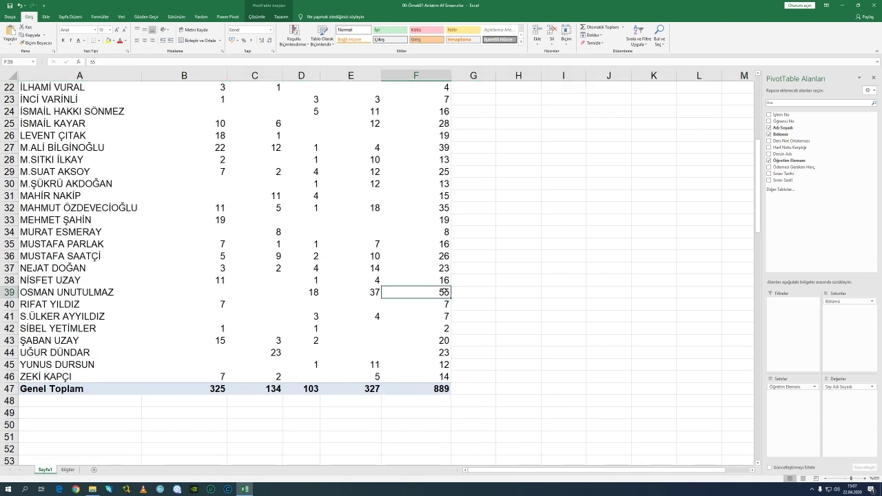
click(64, 294)
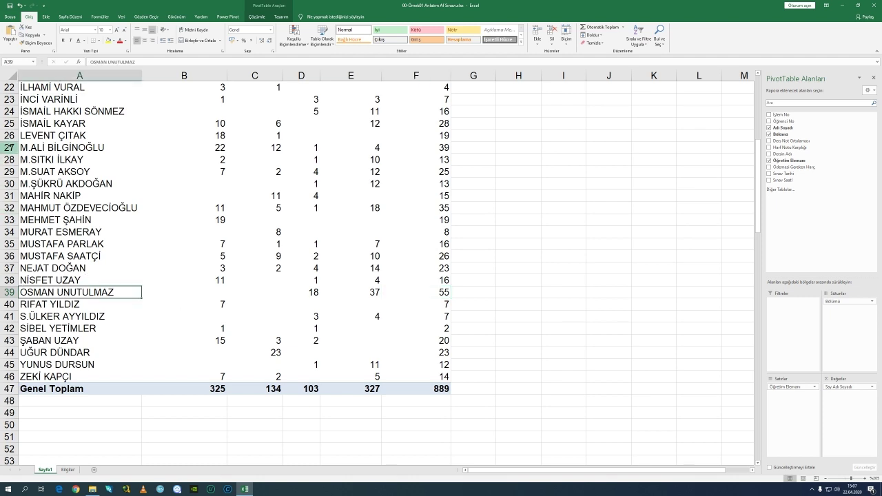
Recheck the Genel Toplam values of the two similarly named instructors in rows 21 and 24.
scroll(14, 138, up, 2)
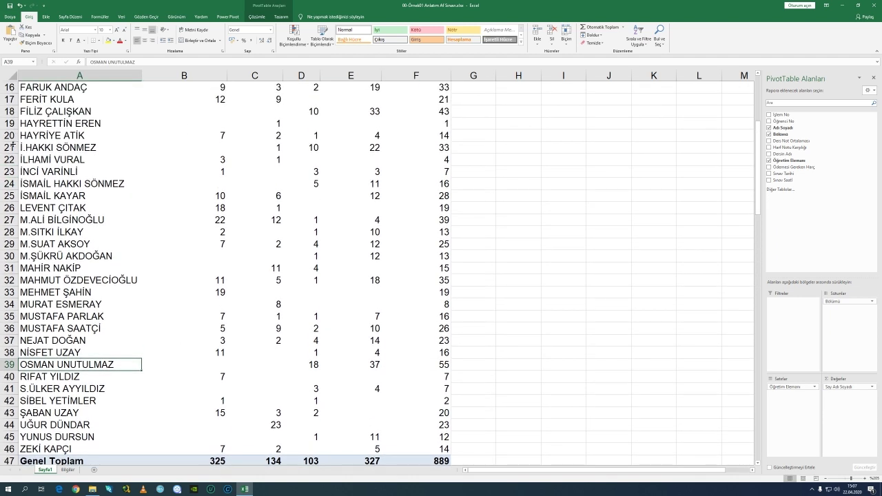
click(10, 147)
click(10, 172)
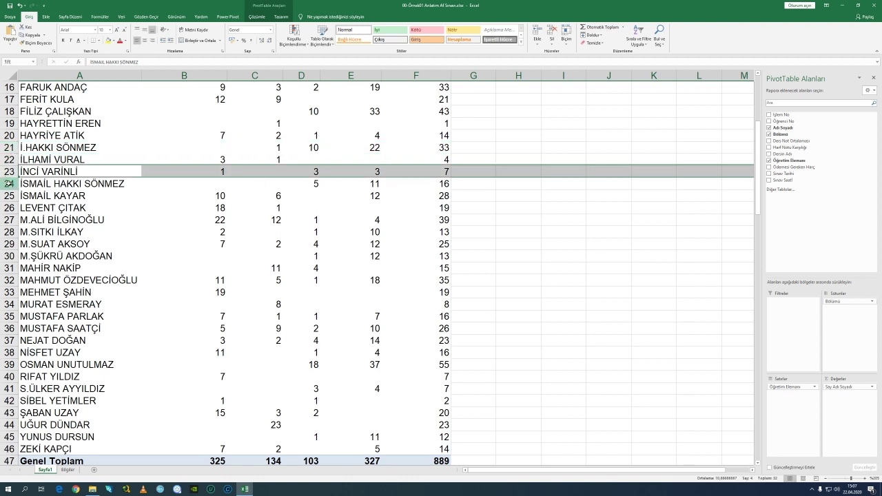
click(10, 184)
click(9, 148)
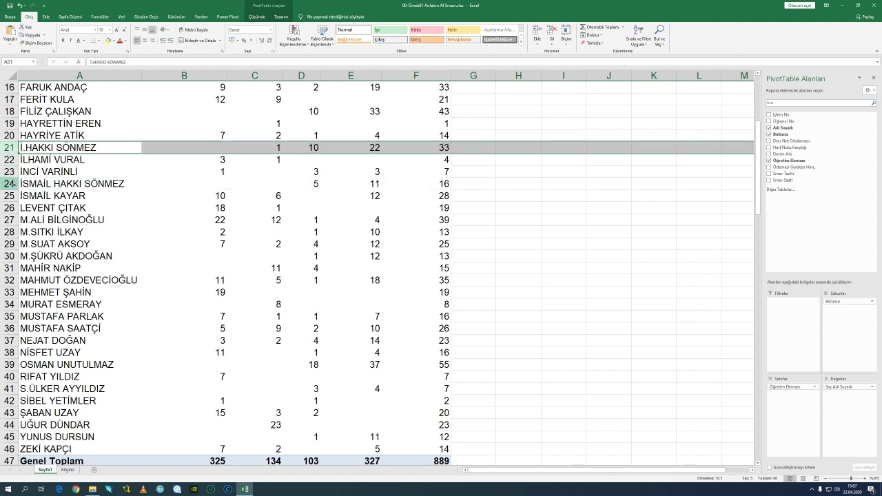
click(10, 184)
click(10, 148)
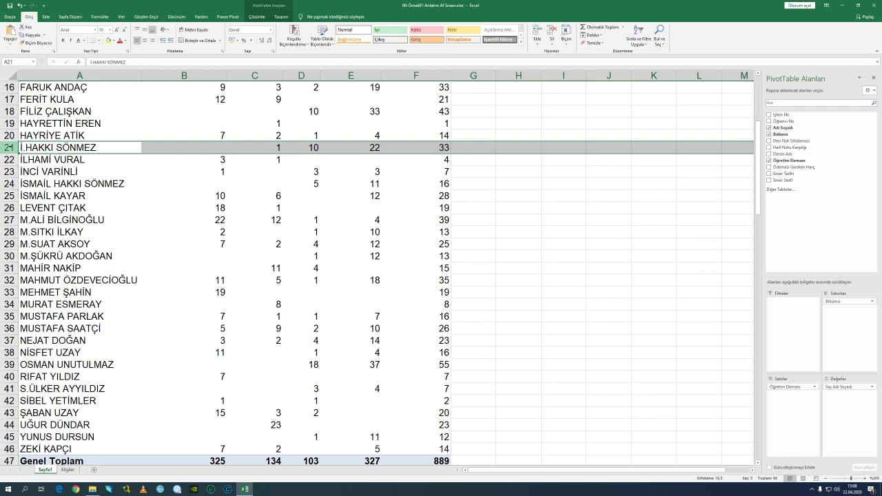
click(439, 184)
drag(36, 153, 45, 185)
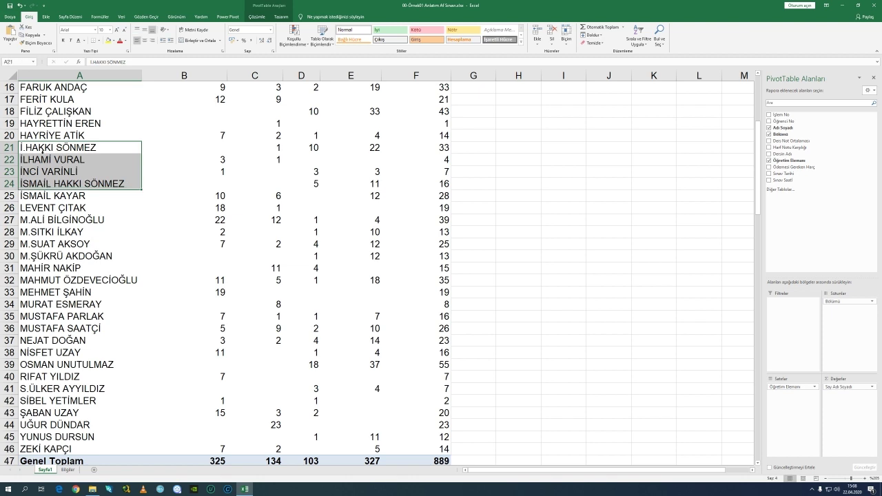
click(10, 148)
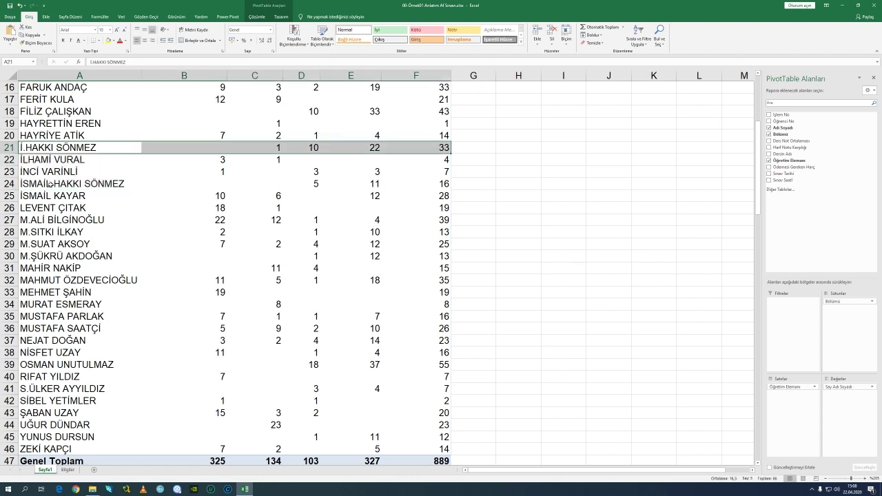
click(50, 184)
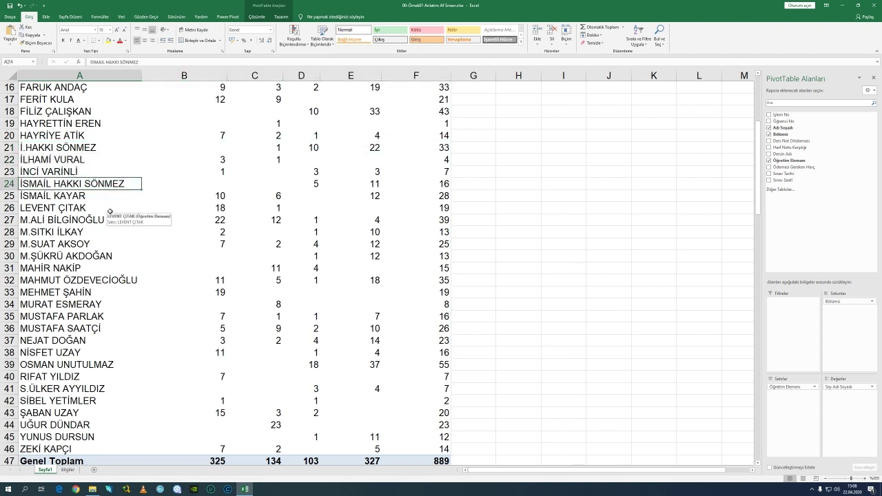
Select the instructor name in row 39, and highlight the question "Bölümlere göre en fazla harç ödeyen bölüm hangisidir?" with its answer on the Bilgiler sheet.
scroll(110, 212, down, 3)
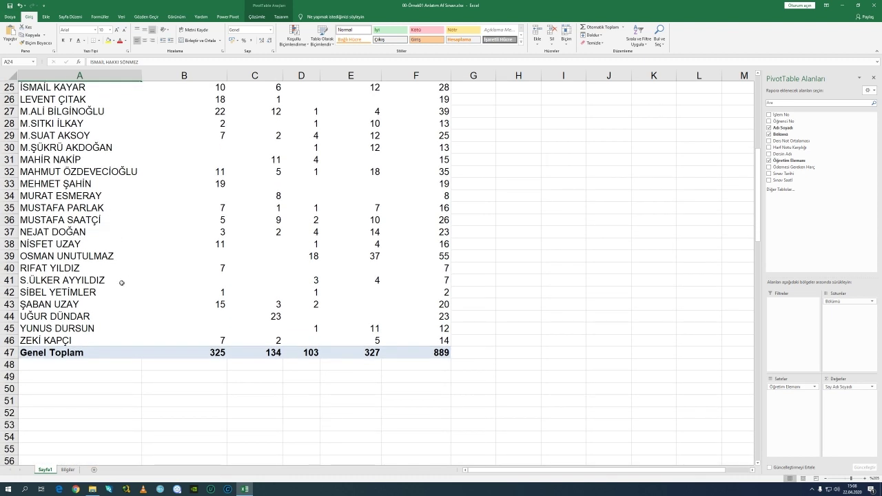
click(53, 258)
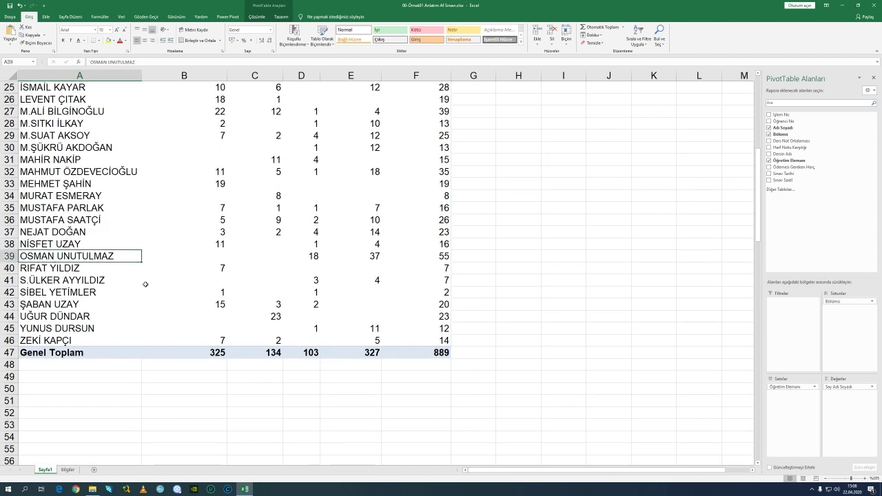
click(67, 470)
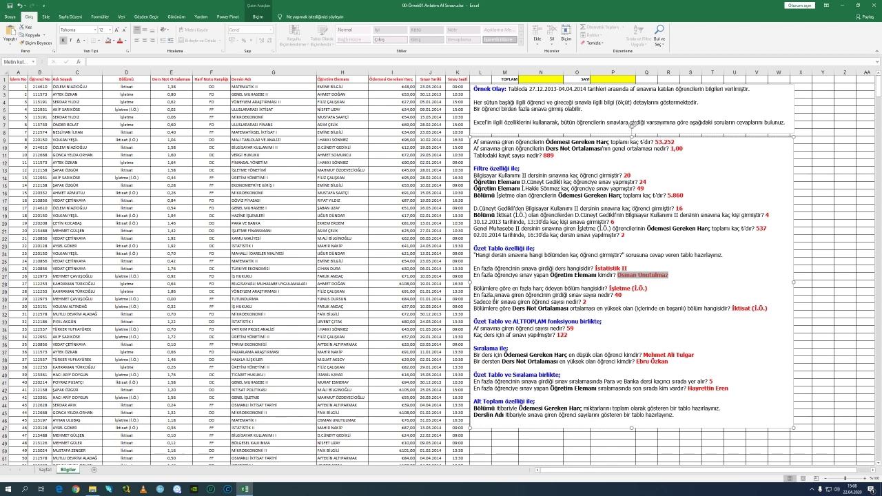
drag(474, 289, 649, 289)
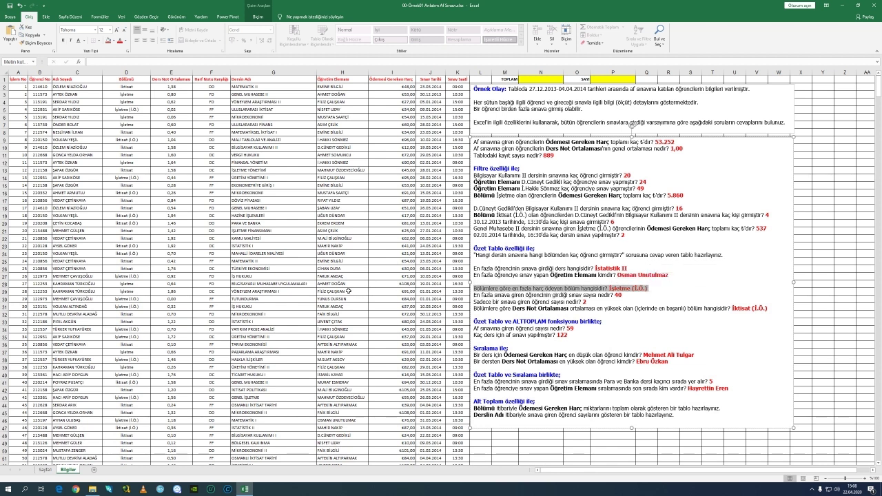
Empty the pivot table on Sayfa1 by removing the Öğretim Elemanı, Say Adı Soyadı and Bölümü fields.
click(45, 469)
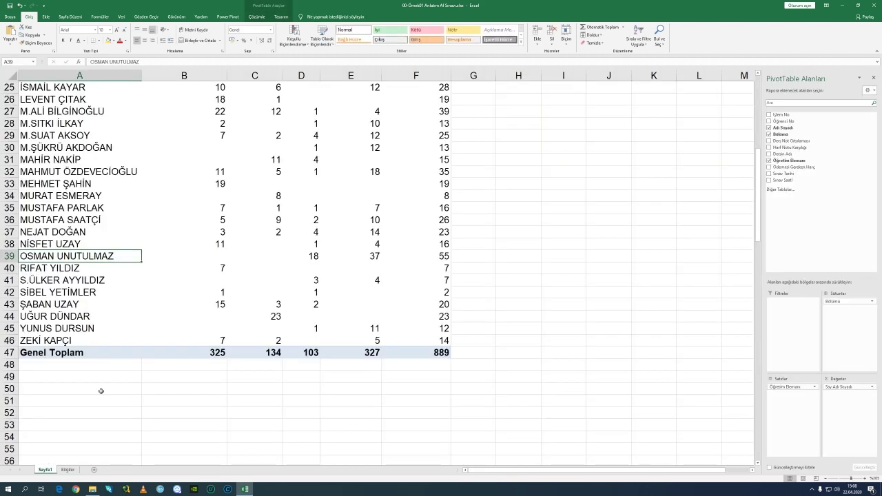
scroll(218, 253, up, 8)
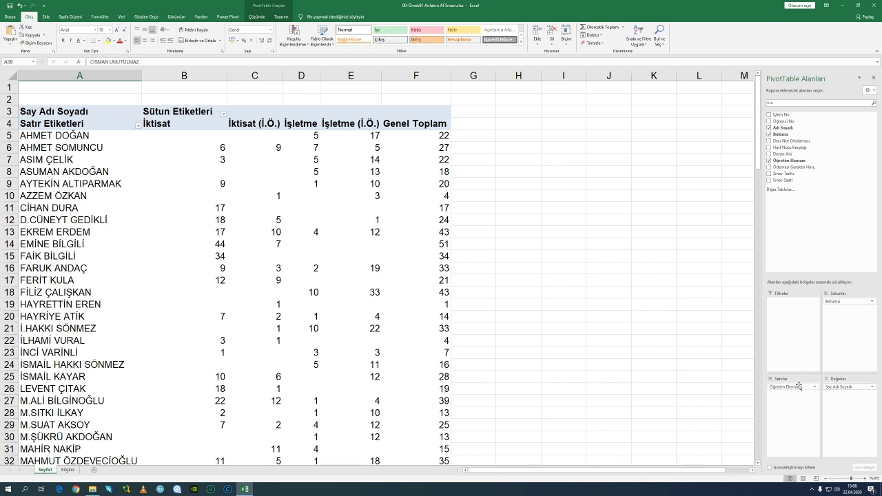
drag(801, 390, 702, 335)
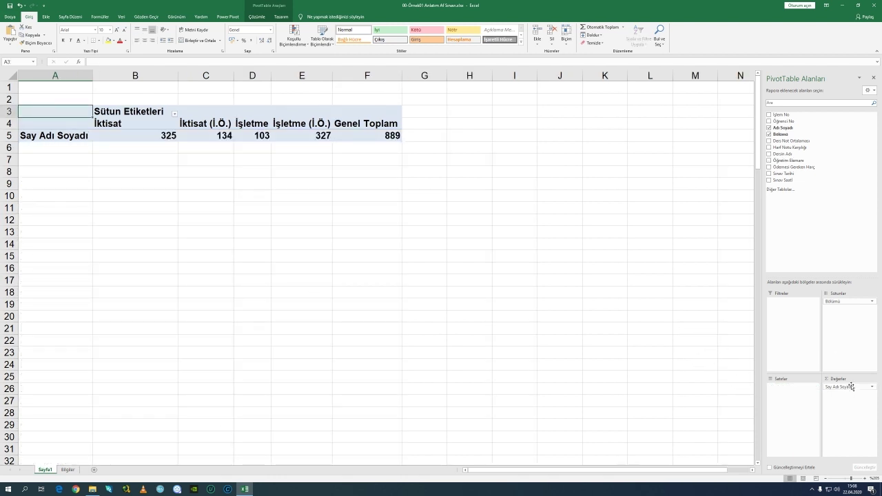
drag(849, 388, 692, 321)
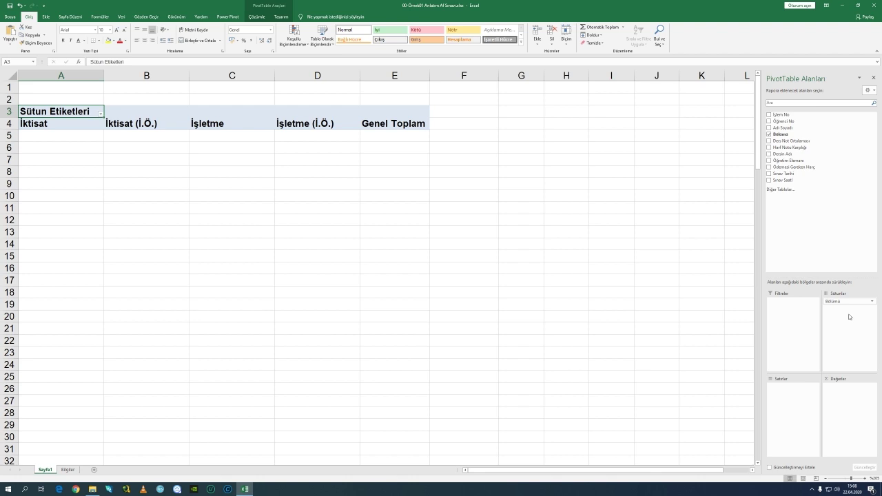
drag(846, 304, 696, 291)
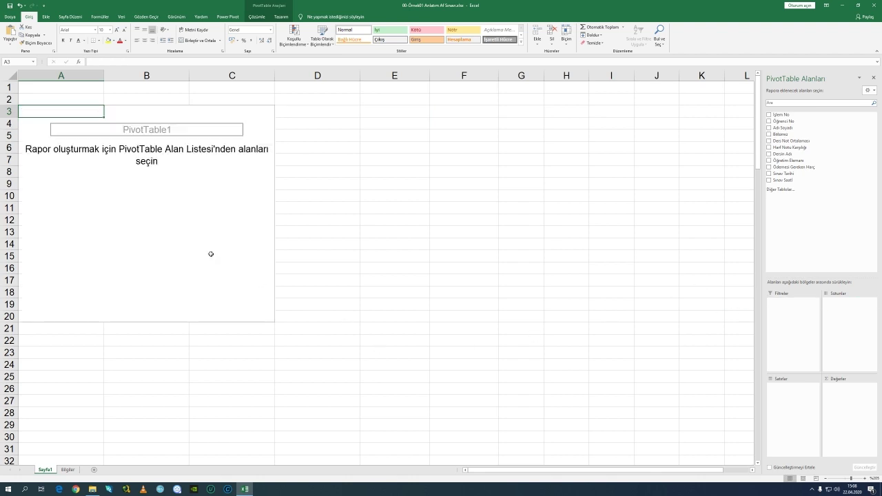
click(68, 470)
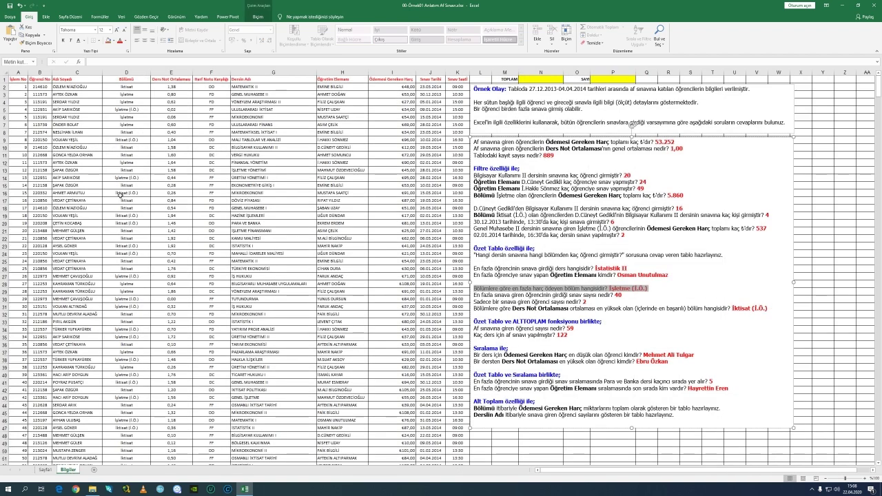
click(46, 16)
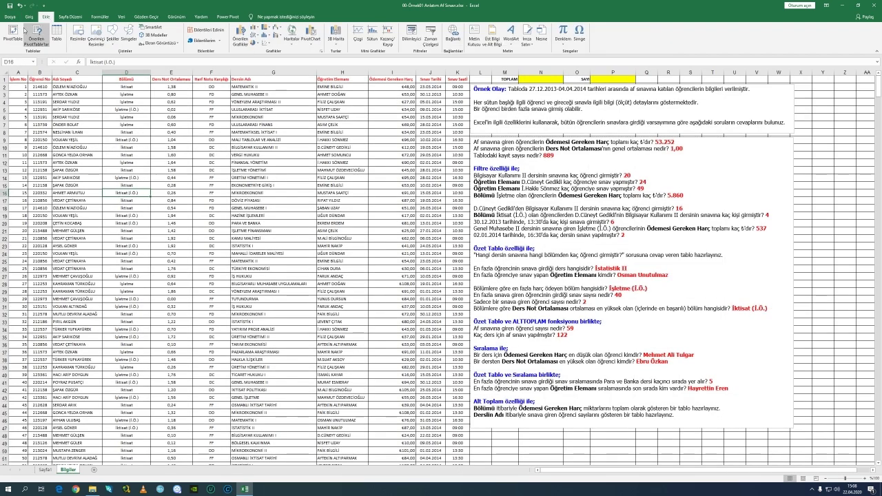
click(13, 33)
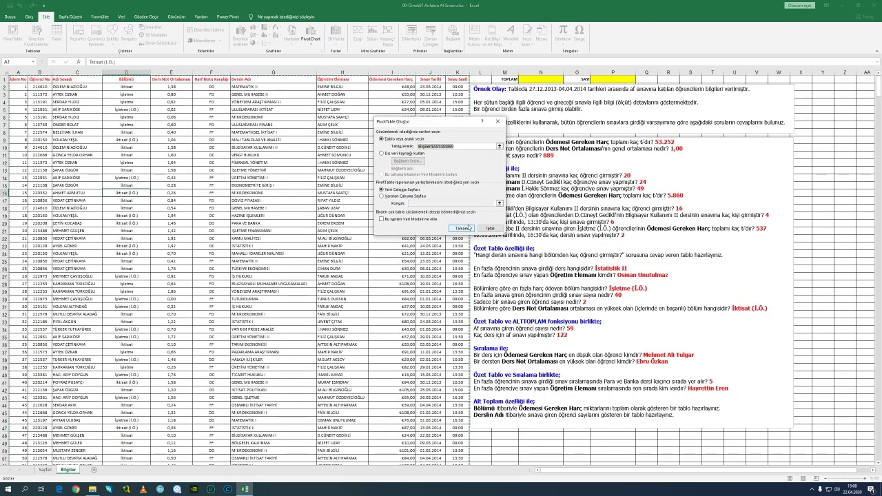
click(490, 229)
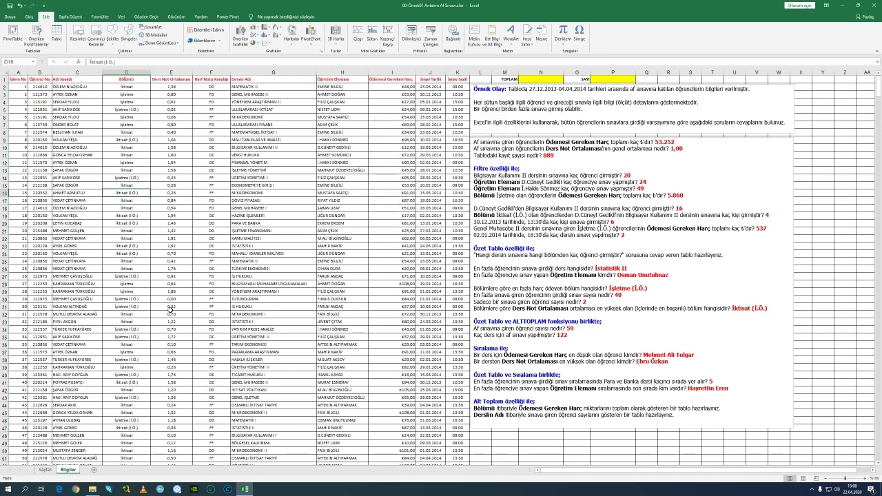
click(46, 470)
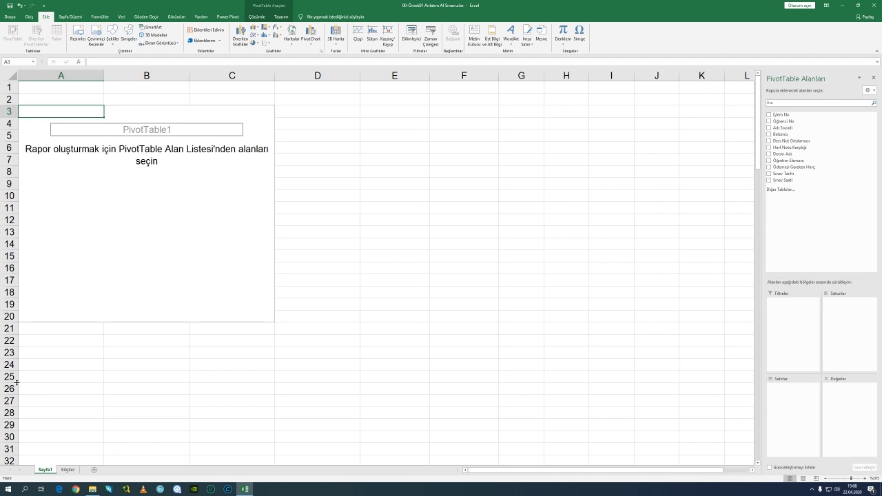
Build the Sayfa1 pivot table with Bölümü as rows and the sum of Ödemesi Gereken Harç as values.
click(67, 469)
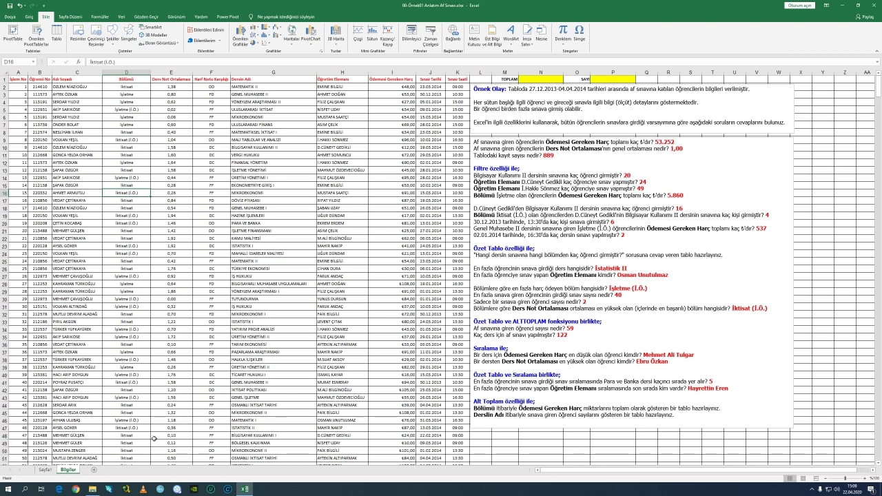
click(46, 470)
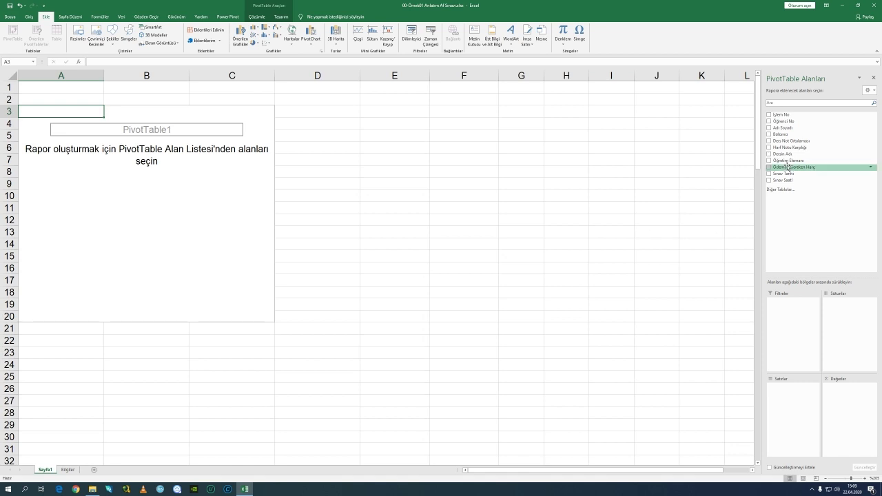
drag(784, 134, 790, 415)
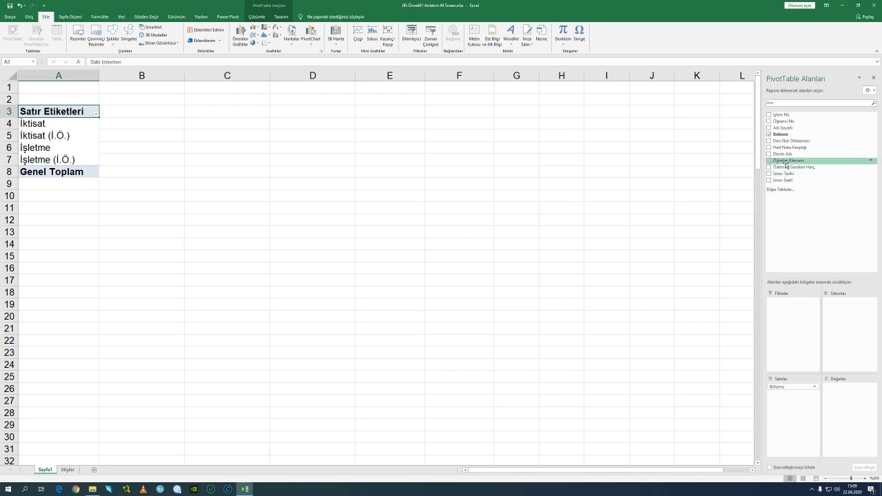
drag(789, 169, 831, 398)
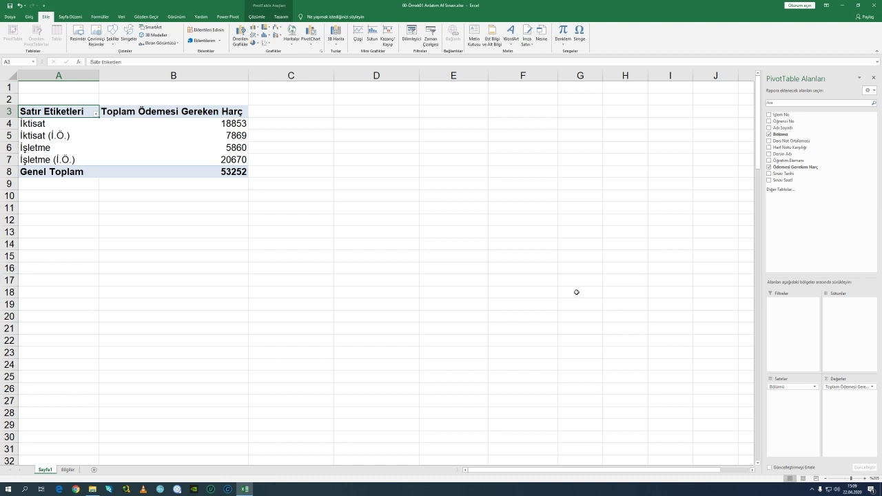
Format the fee totals in B4:B8 with the Para Birimi number format.
ctrl+scroll(576, 292, up, 2)
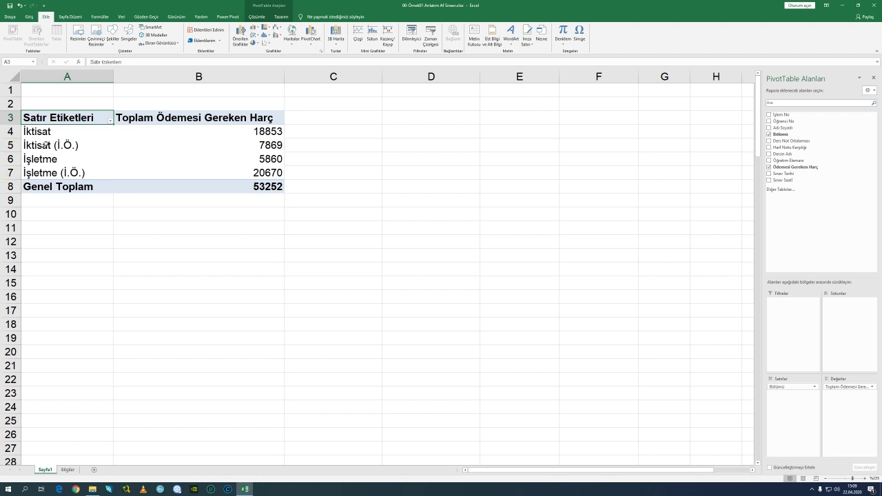
drag(215, 133, 222, 183)
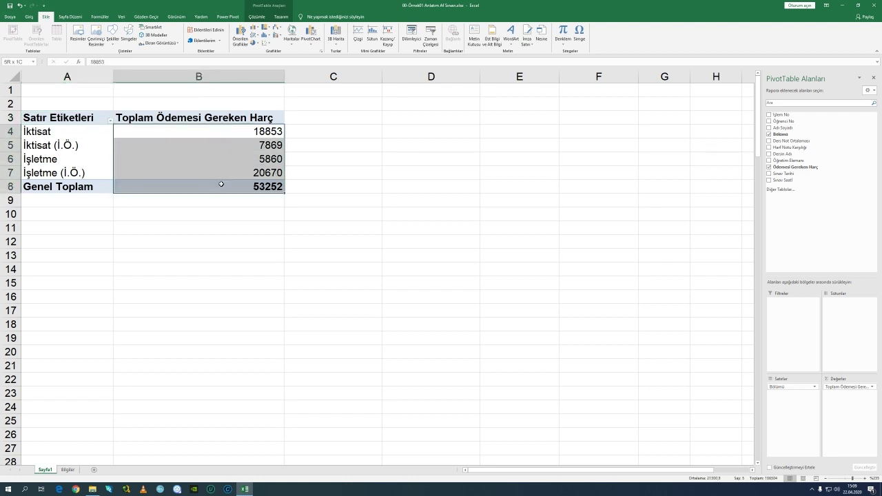
click(30, 16)
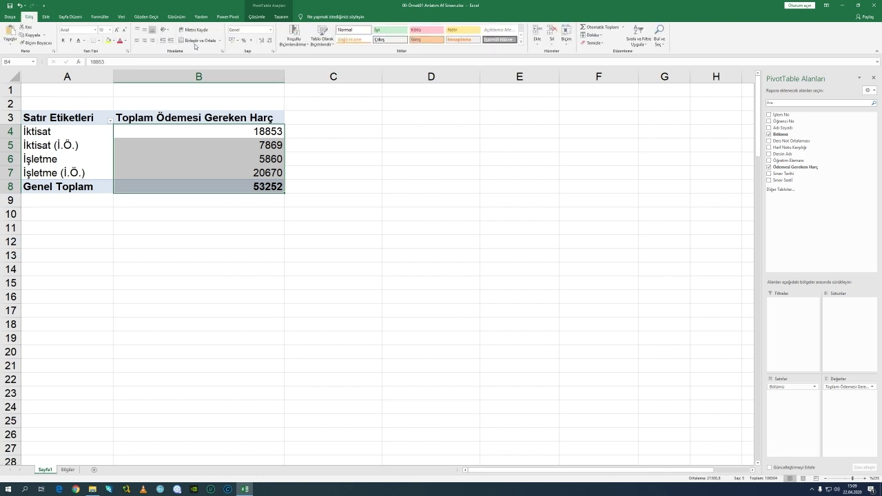
click(271, 30)
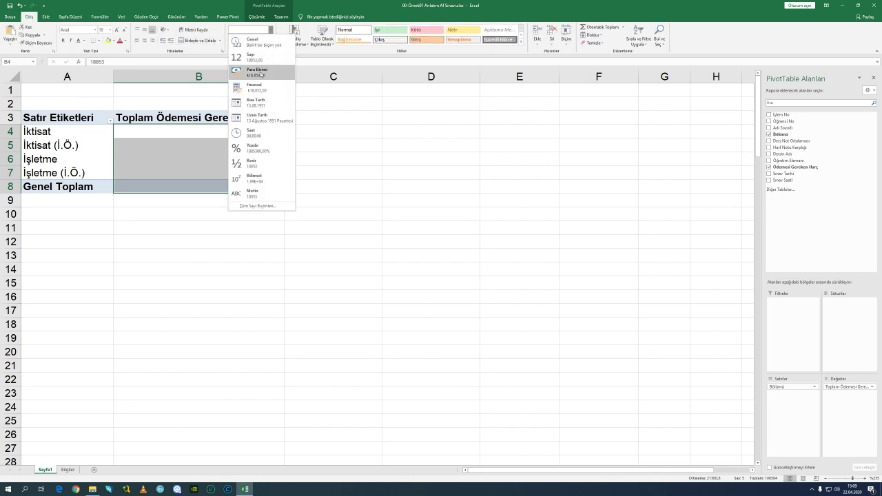
click(259, 72)
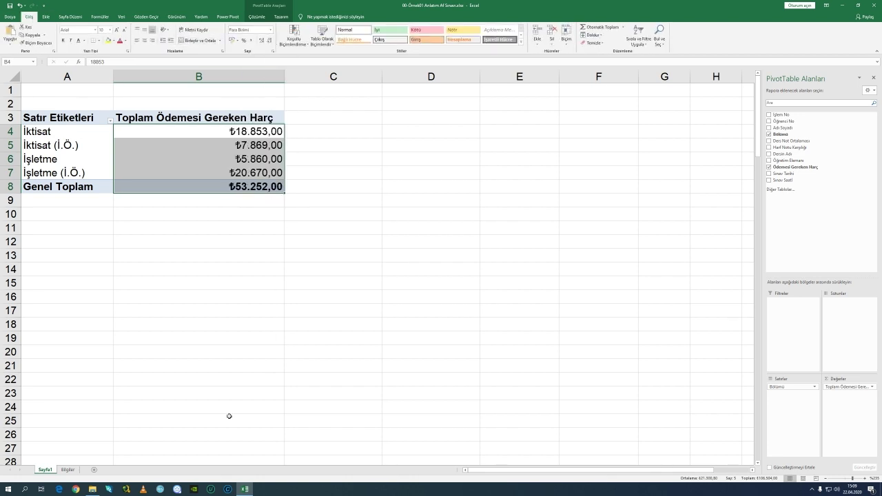
Check the question on Bilgiler, then compare the departments' fee totals on Sayfa1 and select the highest one in row 7.
click(68, 469)
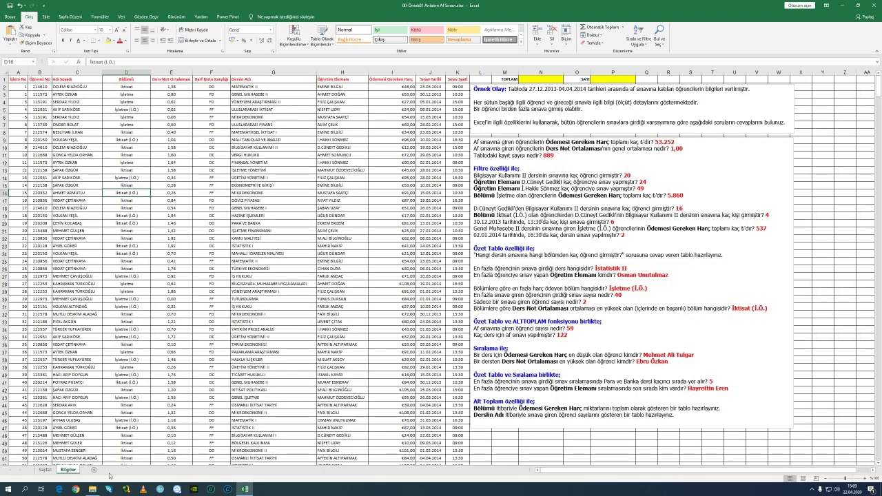
click(45, 470)
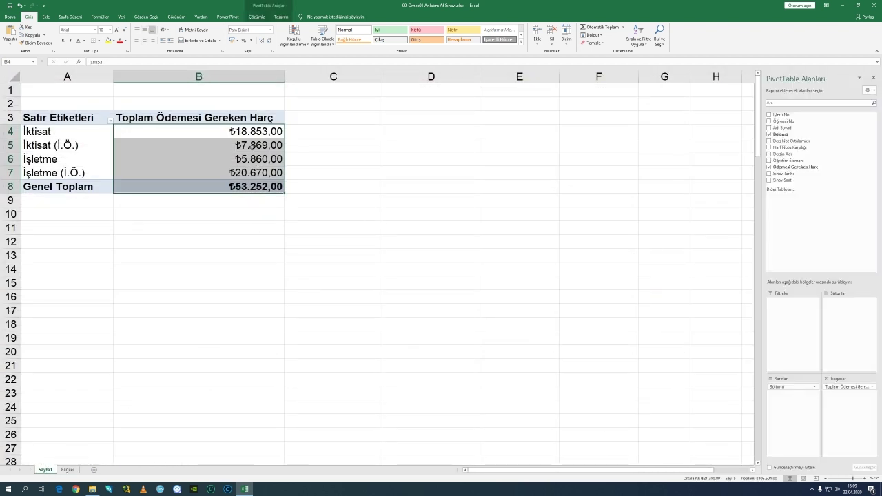
click(245, 129)
click(245, 146)
click(242, 158)
click(242, 173)
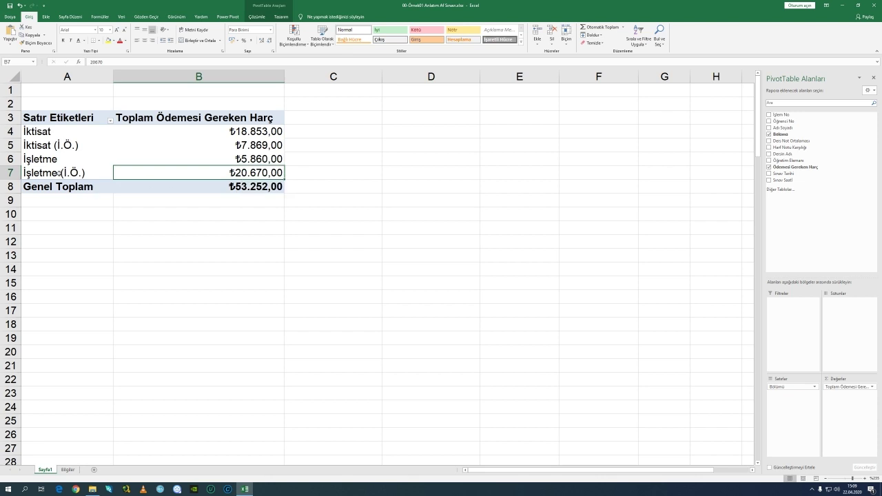
click(59, 173)
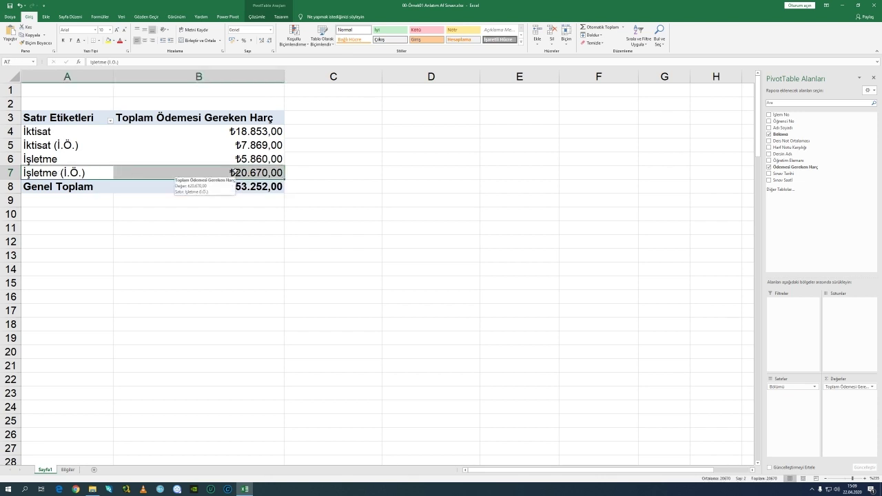
click(259, 173)
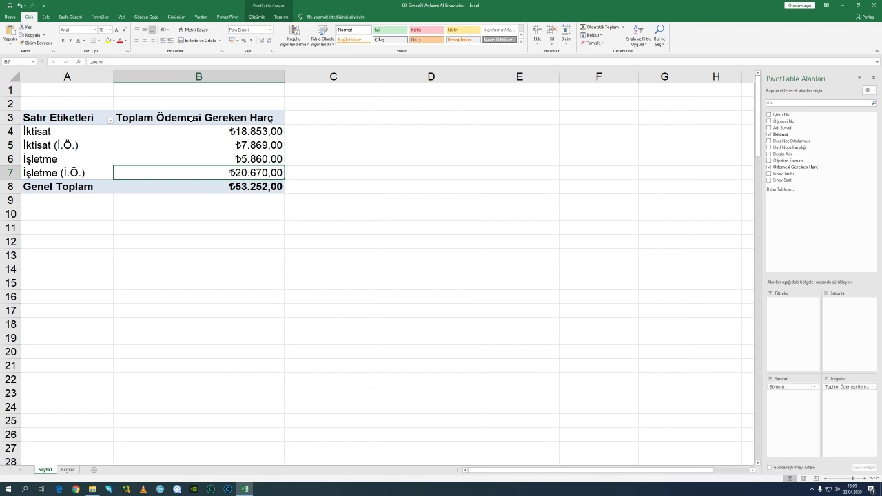
Review the fee question on Bilgiler against the Sayfa1 pivot table, and highlight the question about the student taking the most exams.
click(67, 470)
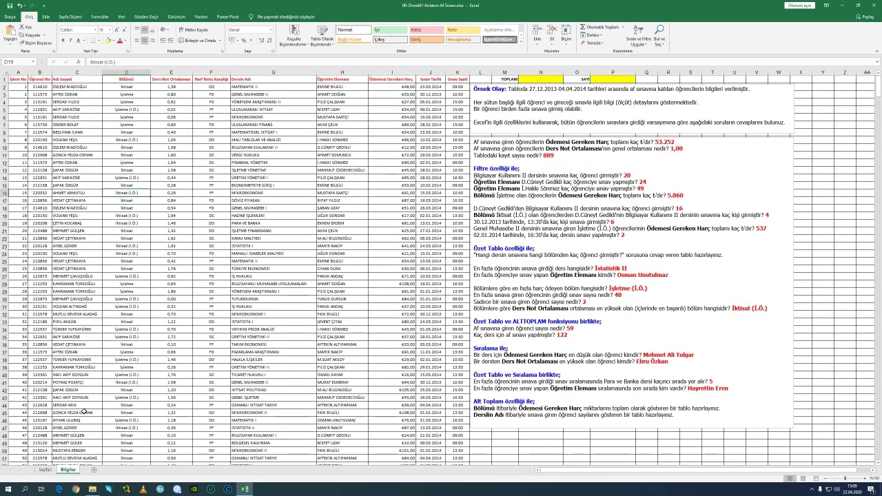
click(44, 469)
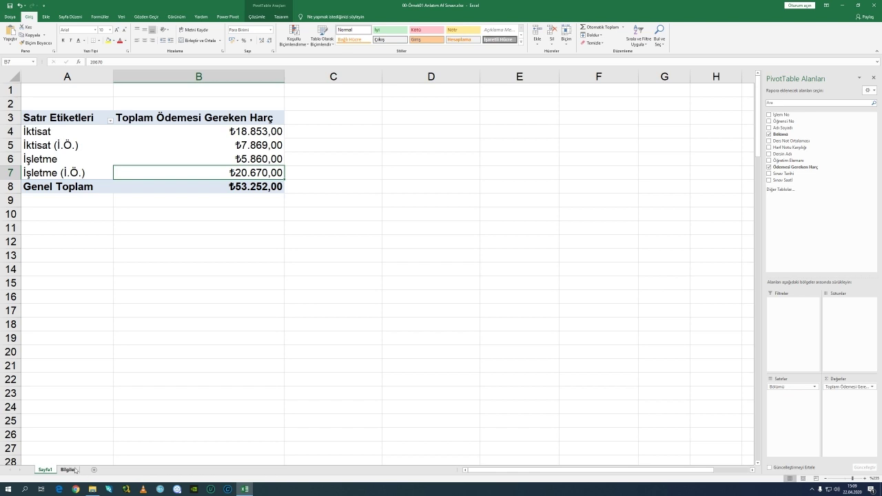
click(69, 469)
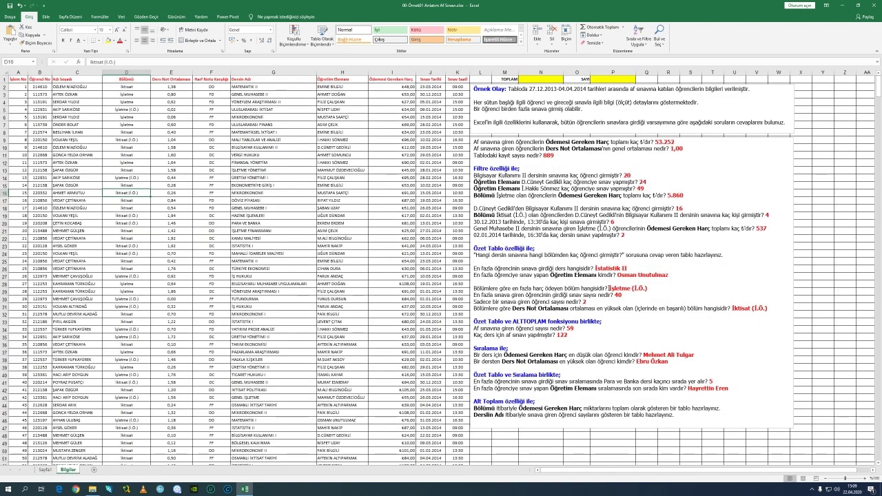
drag(474, 288, 649, 288)
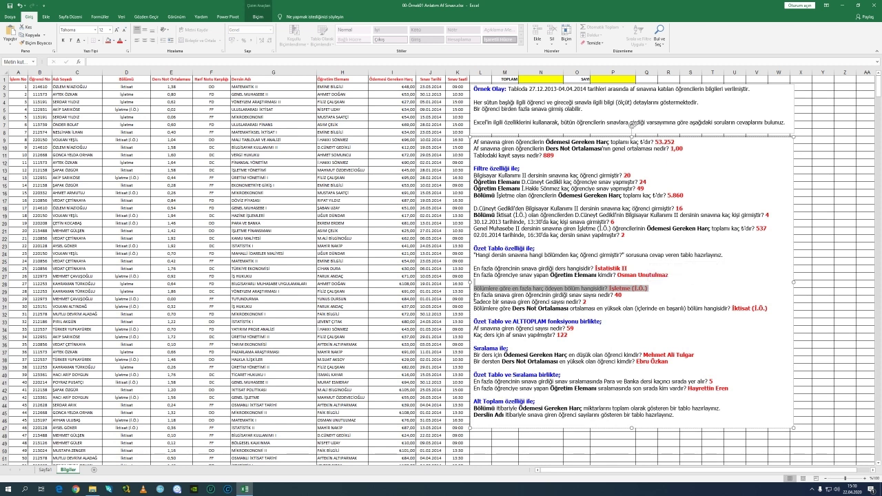
drag(474, 295, 623, 295)
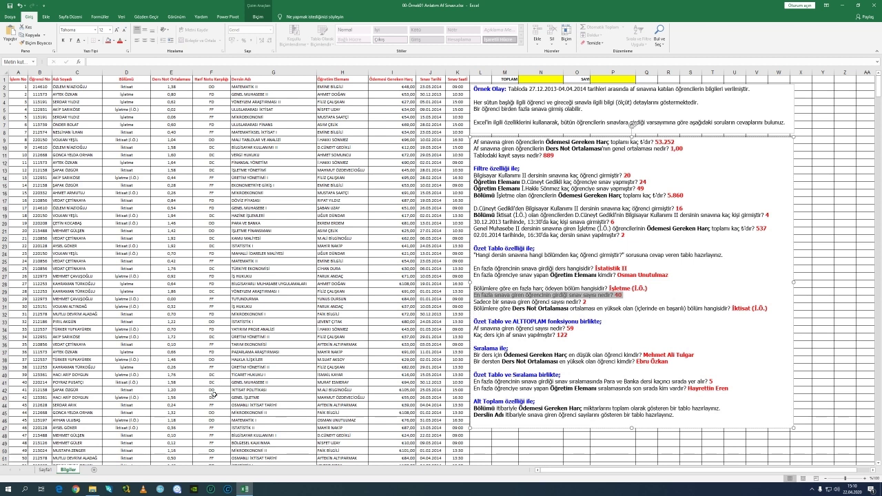
Rebuild the Sayfa1 pivot table with Adı Soyadı as rows and its count as values, removing Bölümü and Ödemesi Gereken Harç.
click(41, 471)
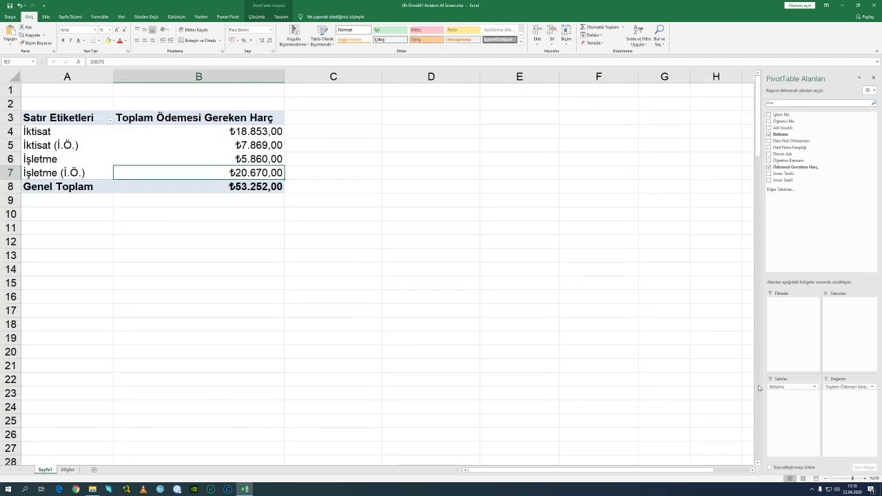
drag(778, 387, 681, 319)
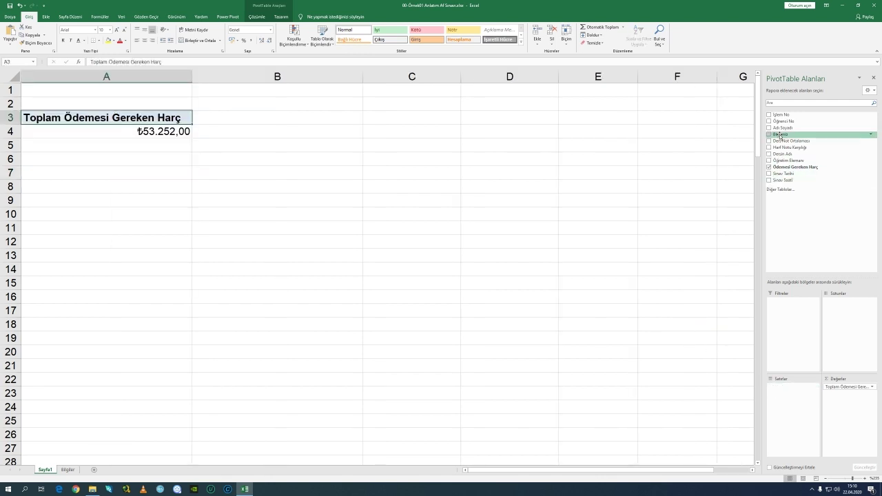
drag(783, 128, 800, 398)
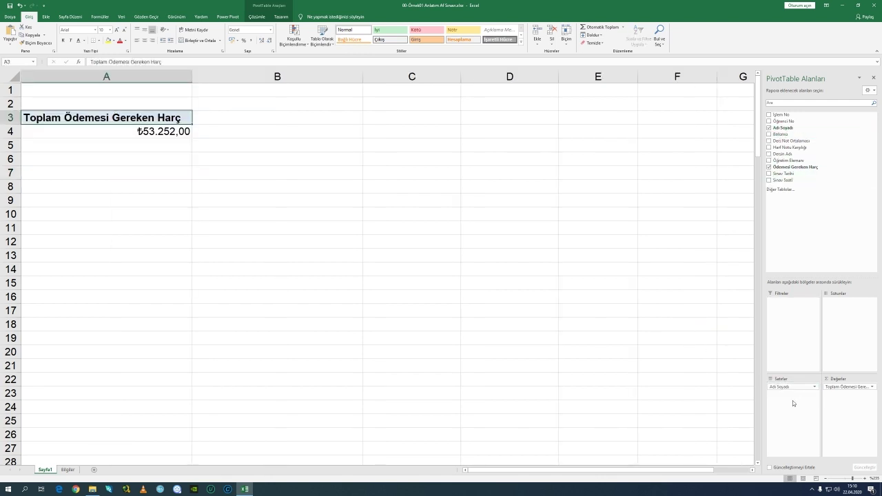
click(769, 167)
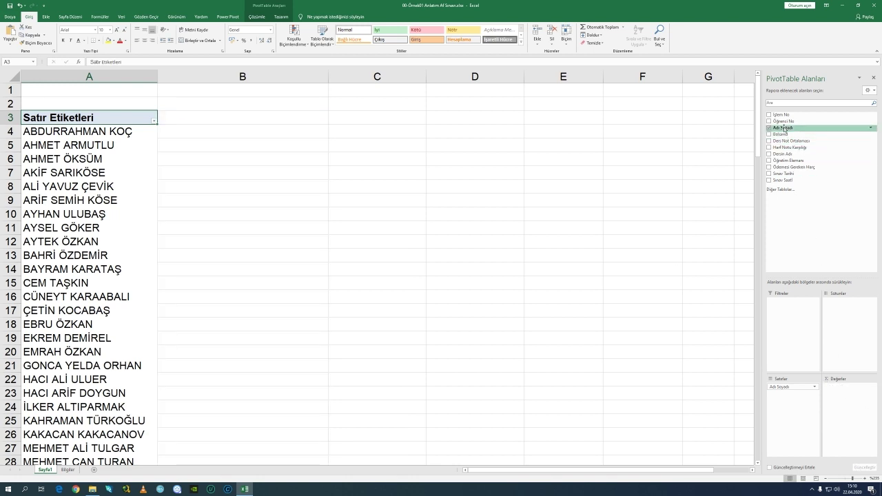
drag(784, 127, 848, 403)
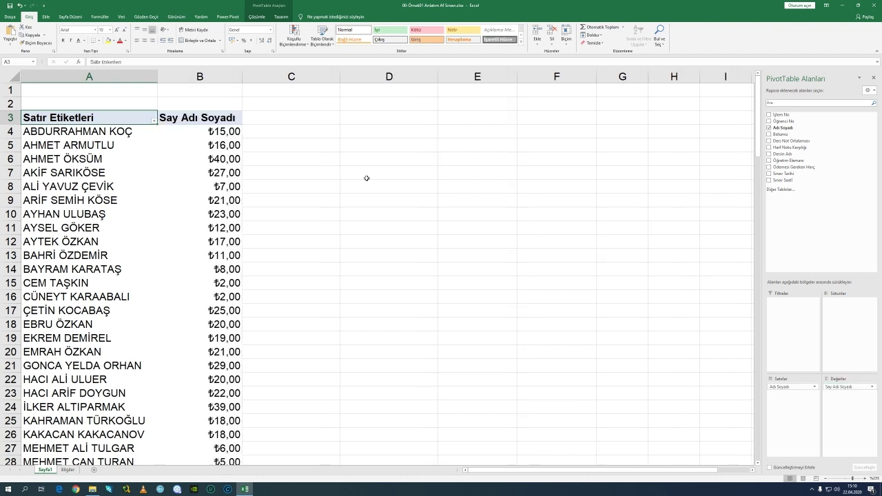
Format the students' exam counts in B4:B63 with the Genel number format.
click(192, 129)
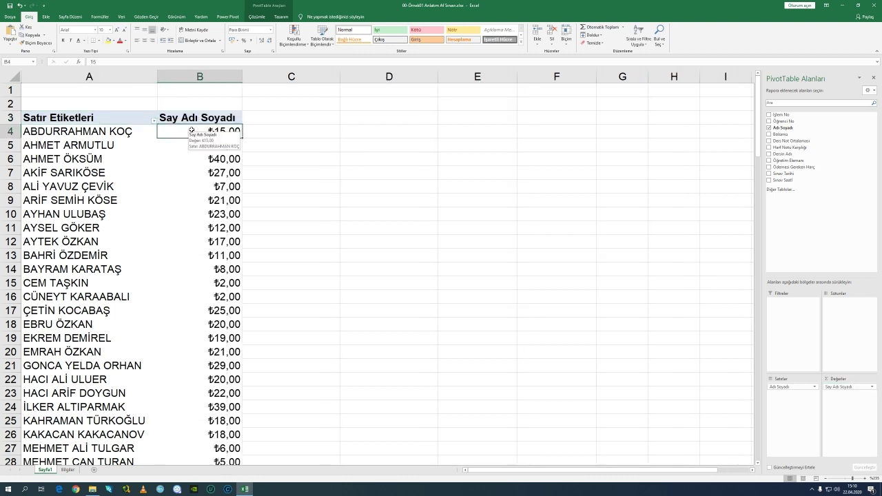
key(ctrl+shift+Down)
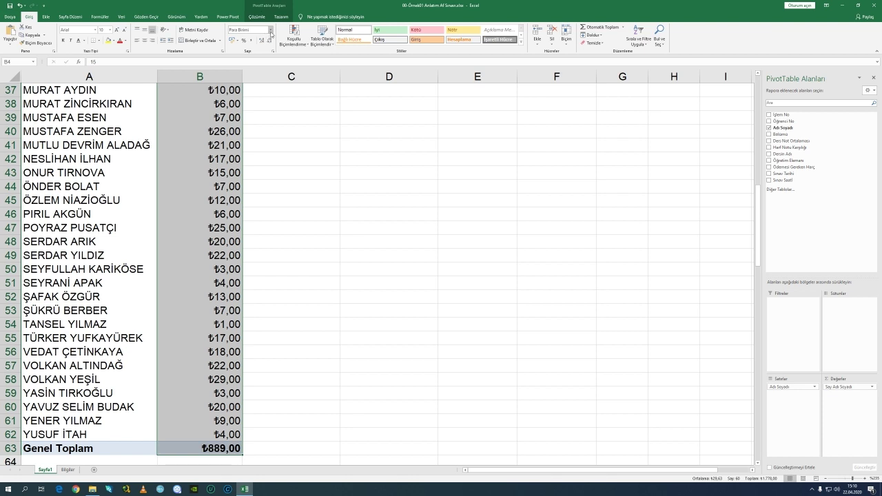
click(271, 31)
click(263, 48)
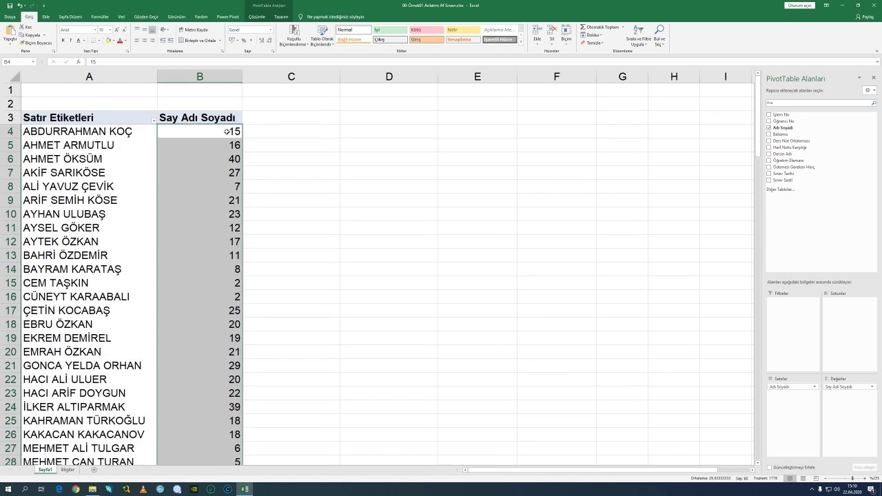
Compare the exam counts in the first rows of column B and select the largest one in B6.
click(215, 130)
key(Down)
key(Down)
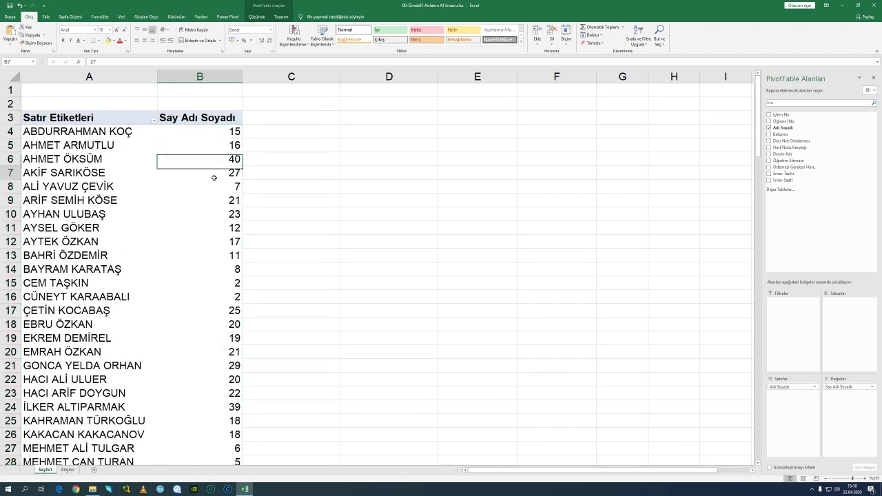
key(Up)
key(Up)
click(216, 173)
click(214, 227)
click(213, 159)
click(212, 145)
click(211, 131)
click(209, 196)
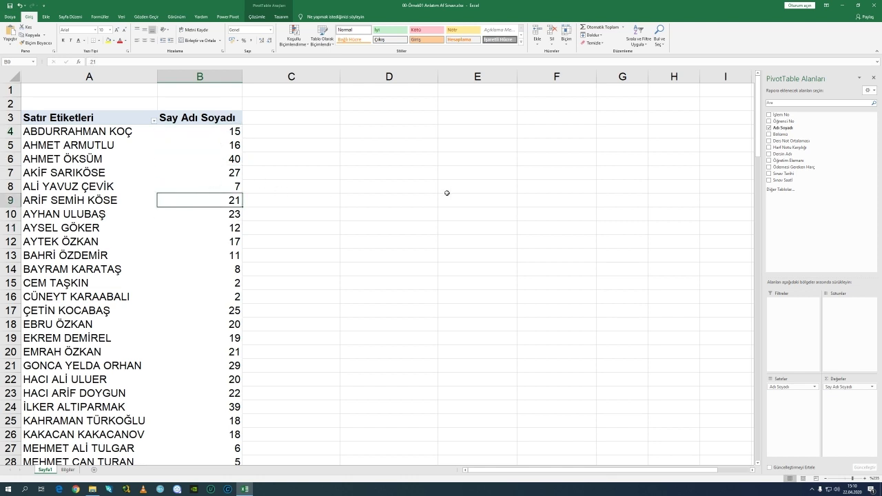
click(228, 160)
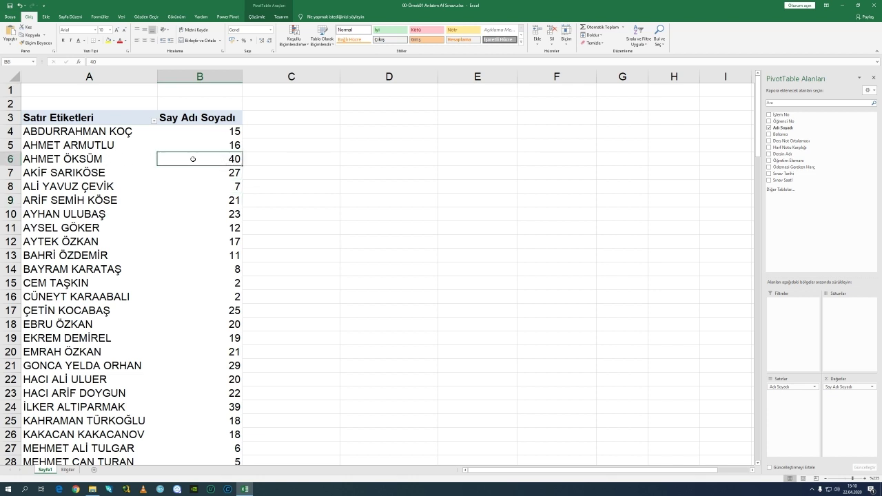
Scan the remaining exam counts down to the Genel Toplam row, comparing B24 with the student and count in row 6.
scroll(203, 199, down, 2)
scroll(203, 199, down, 4)
scroll(202, 216, up, 1)
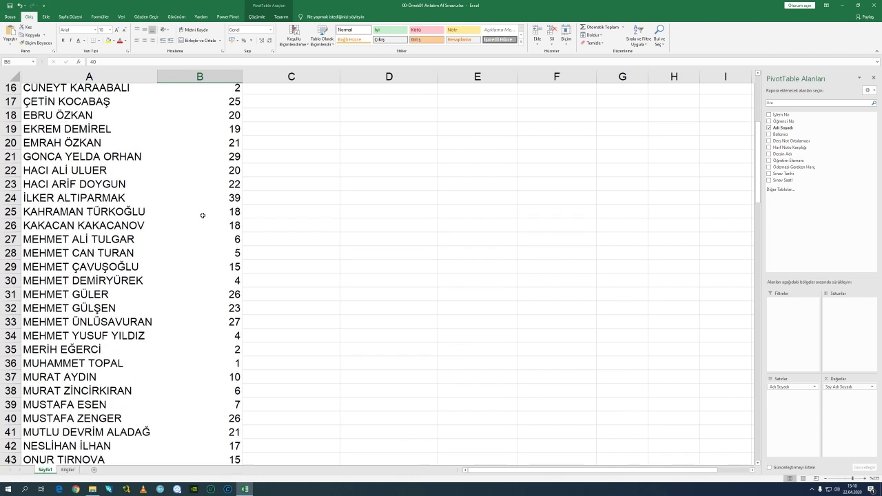
click(205, 200)
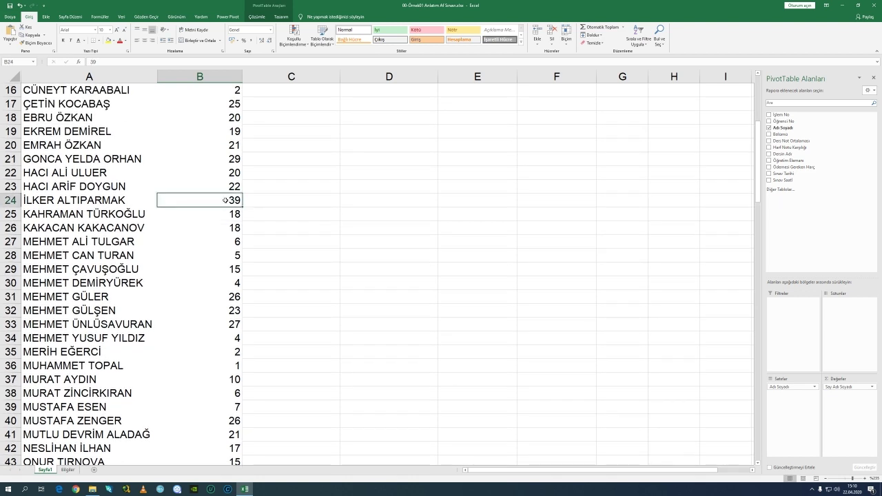
scroll(223, 202, down, 4)
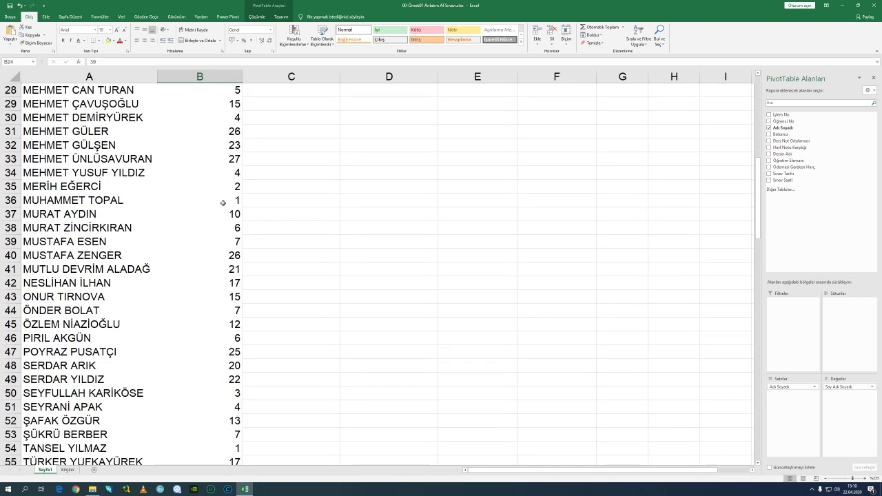
scroll(222, 202, down, 4)
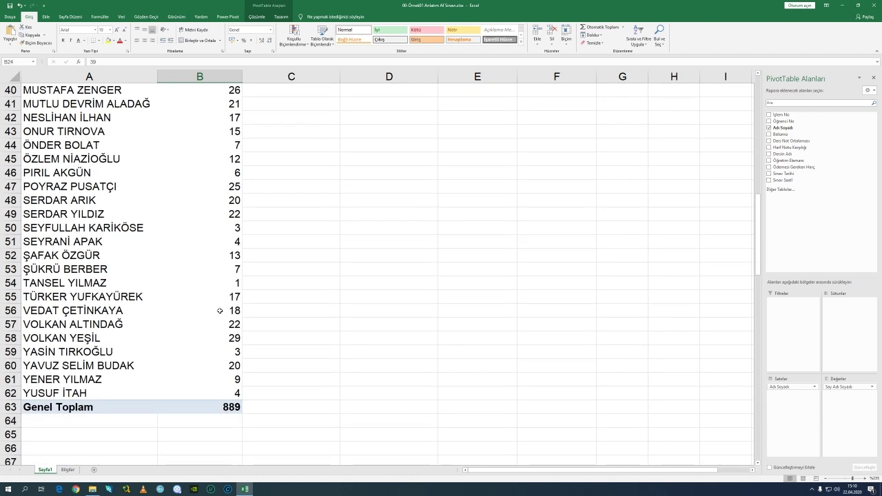
scroll(219, 310, up, 6)
scroll(227, 274, down, 1)
scroll(227, 274, up, 8)
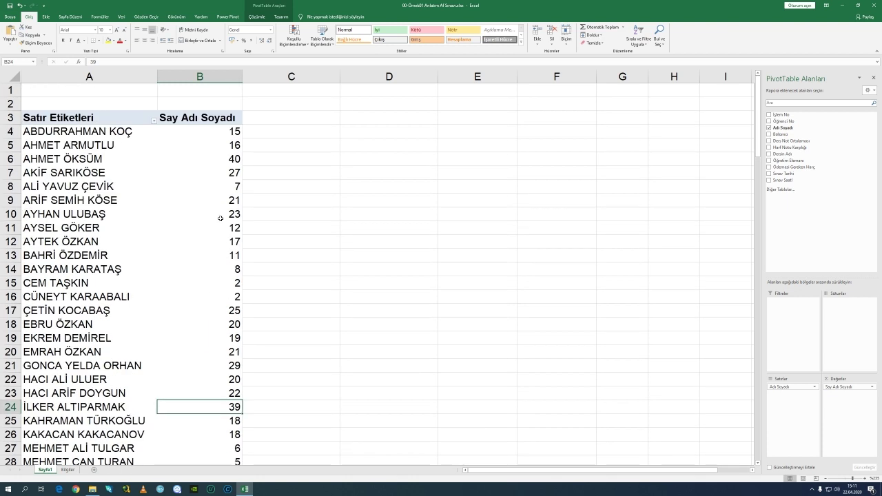
click(217, 159)
click(68, 159)
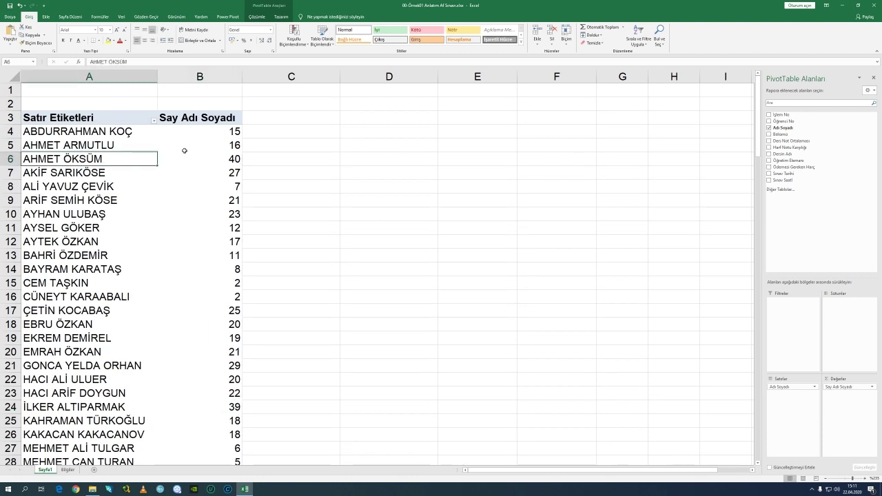
click(199, 159)
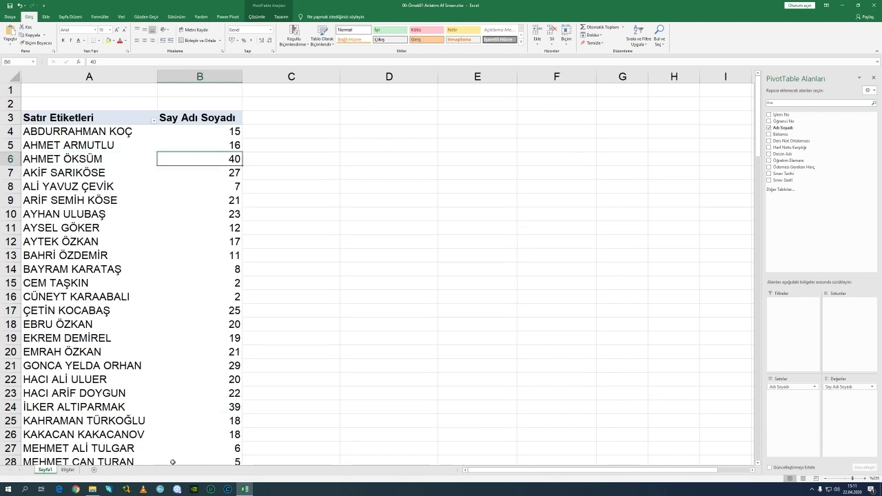
Highlight the question about the most exams taken by one student on Bilgiler, and check it against B6 on Sayfa1.
click(243, 489)
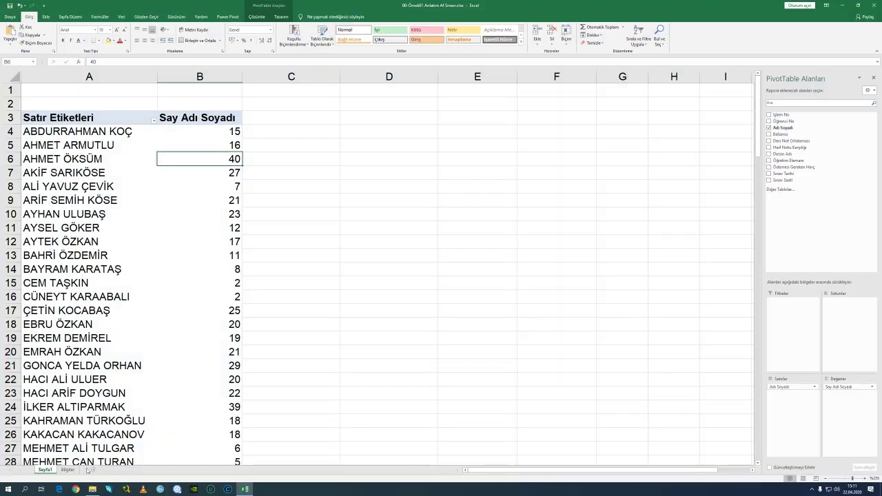
click(69, 470)
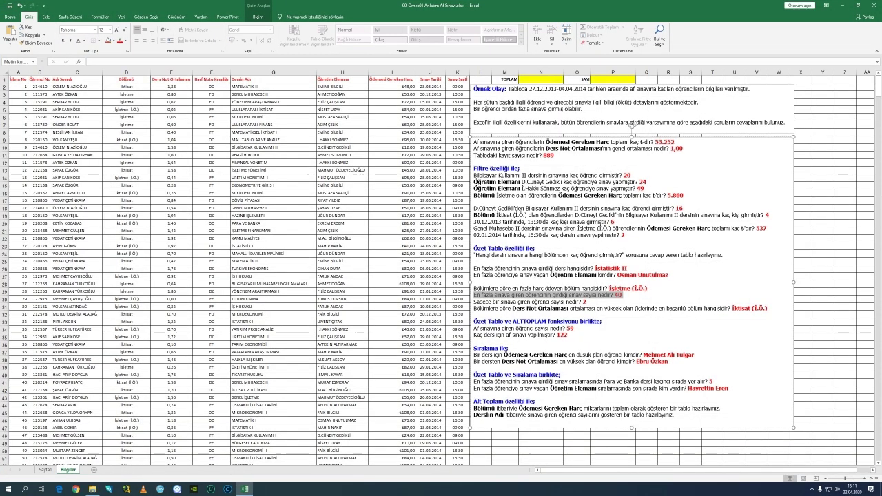
click(621, 295)
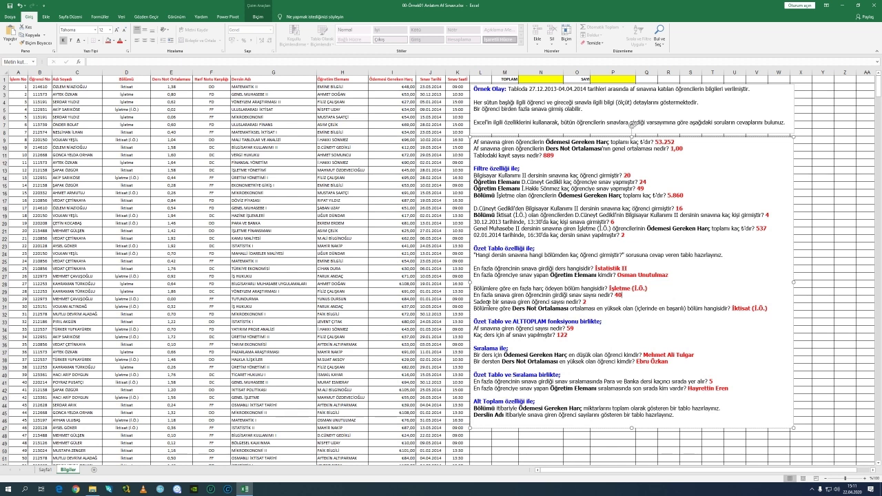
drag(474, 294, 633, 295)
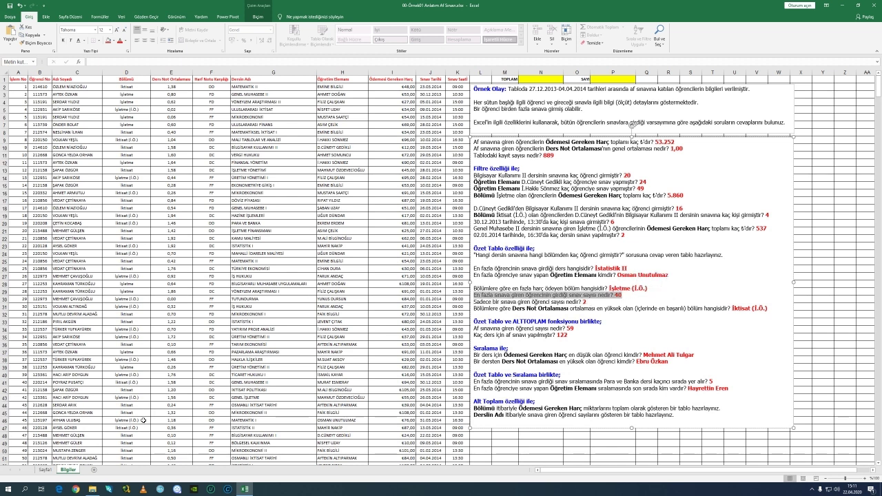
click(45, 470)
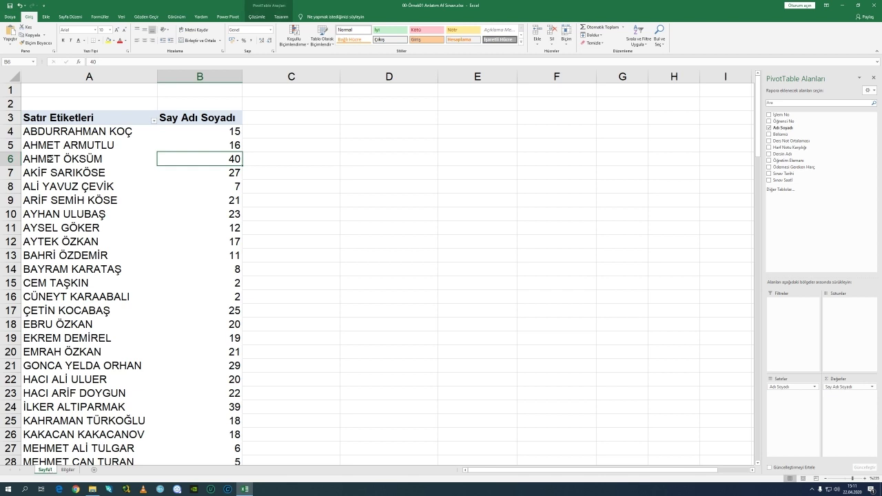
mouse_move(204, 158)
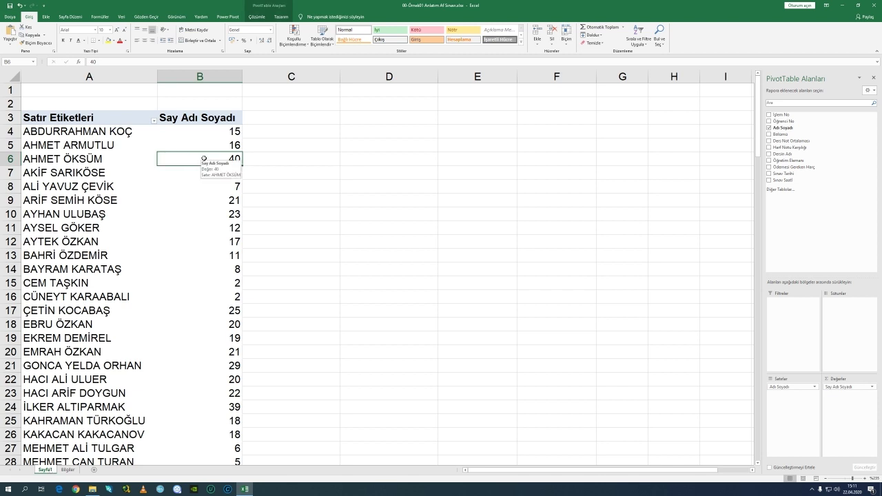
Replace the student name in C5 on Bilgiler with the full name of the student in row 6 of Sayfa1.
click(67, 469)
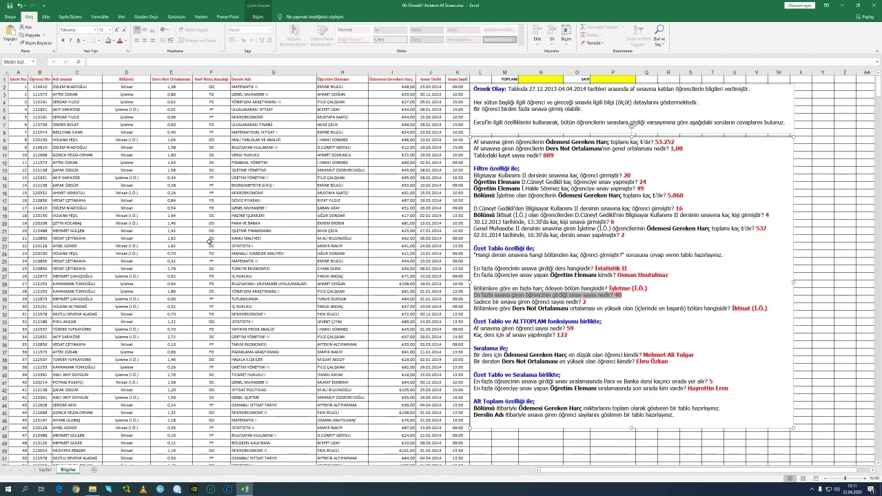
click(74, 109)
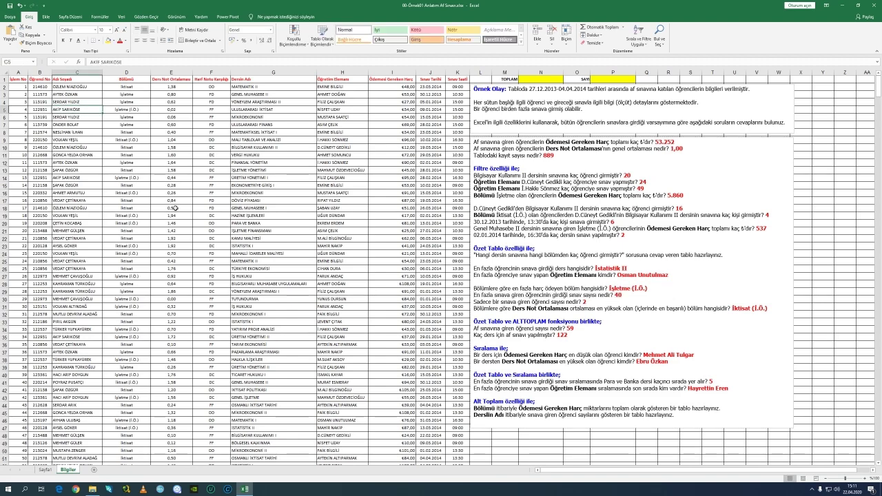
scroll(142, 169, up, 8)
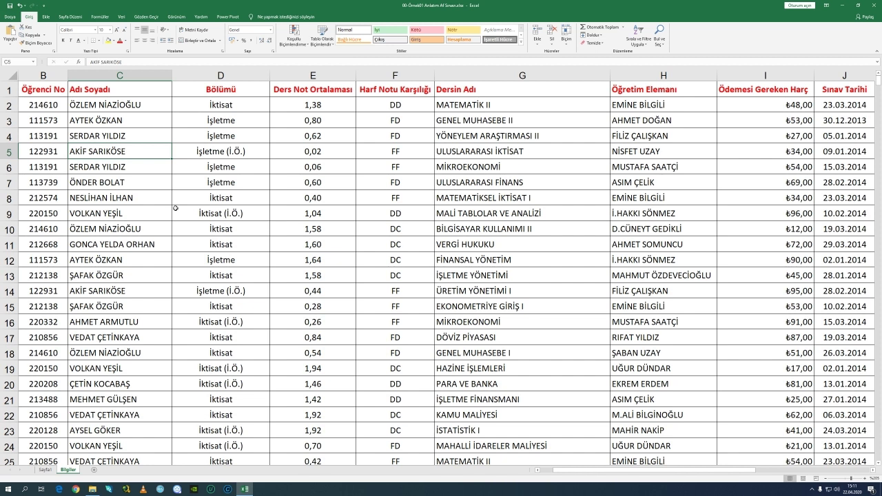
text(A)
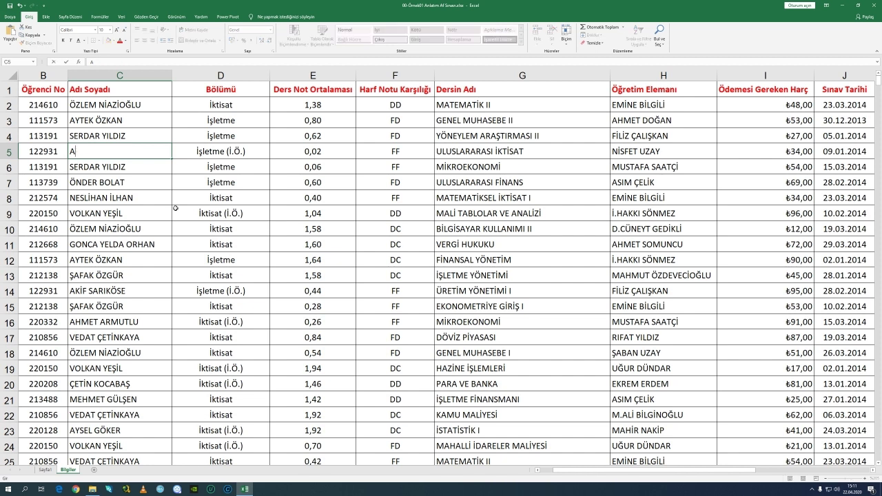
text(hmet Ö)
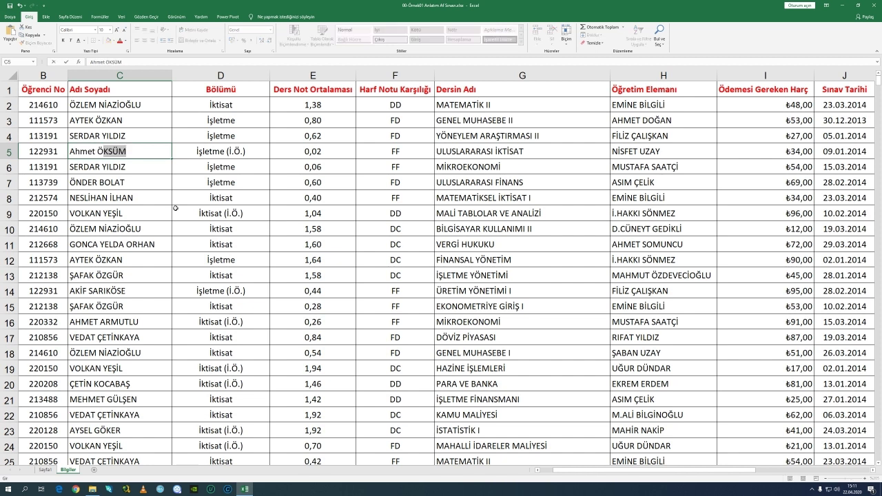
key(ctrl+Return)
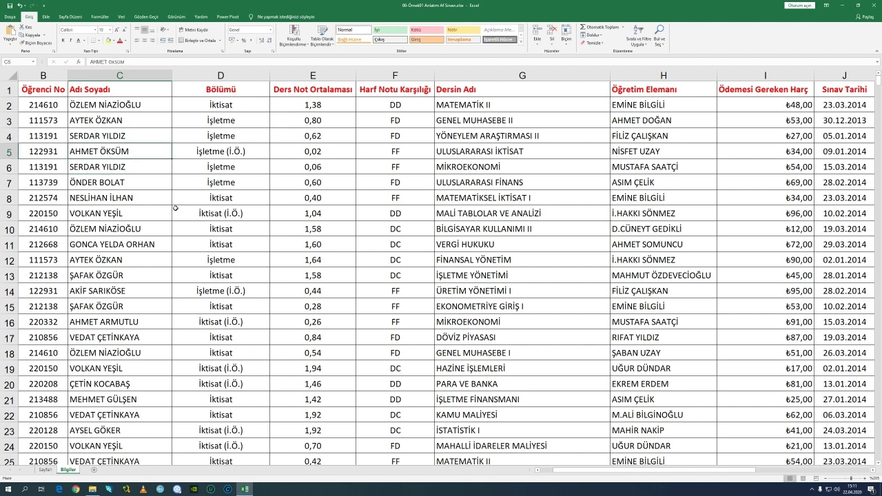
Compare the exam counts in rows 6 and 7 on Sayfa1 with the edited student name in C5 on Bilgiler.
click(46, 470)
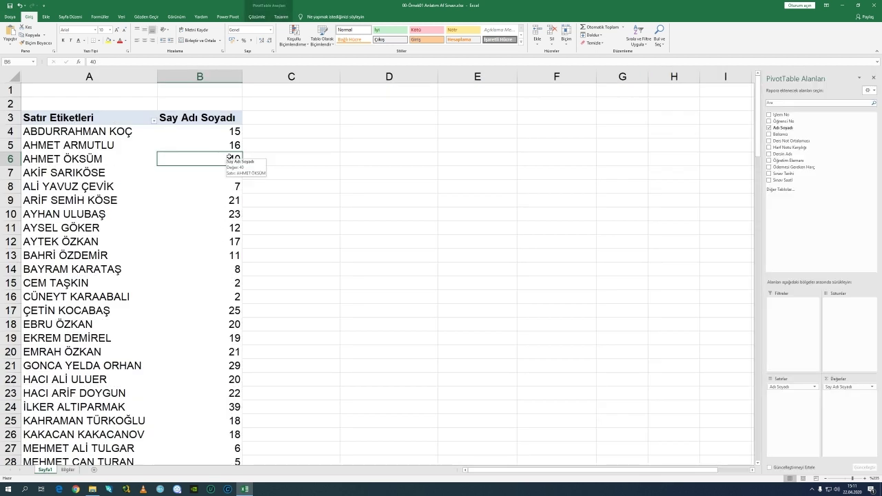
click(68, 469)
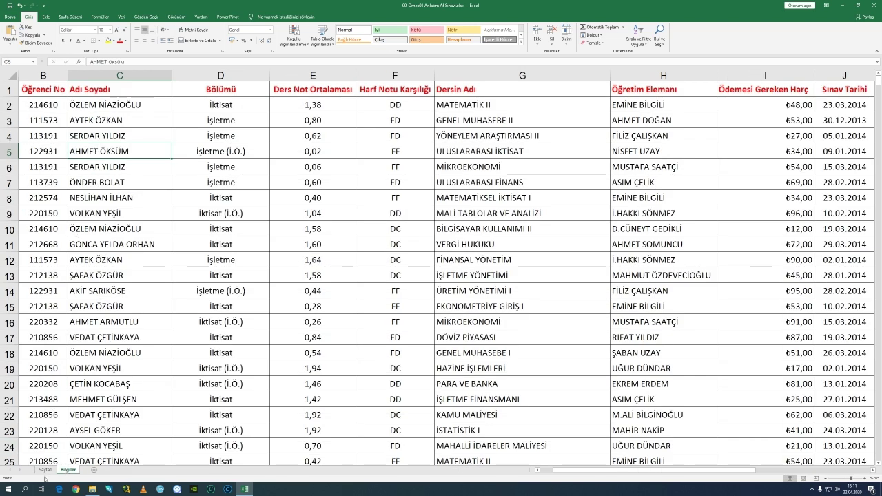
click(45, 469)
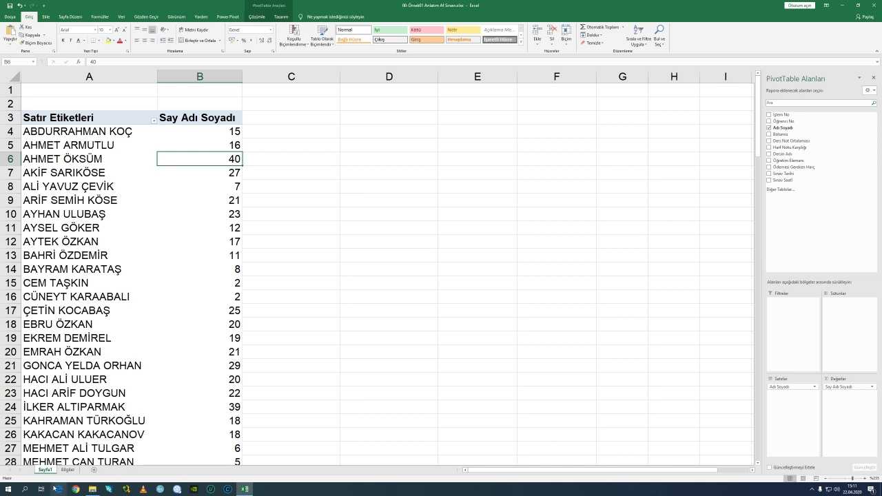
click(68, 470)
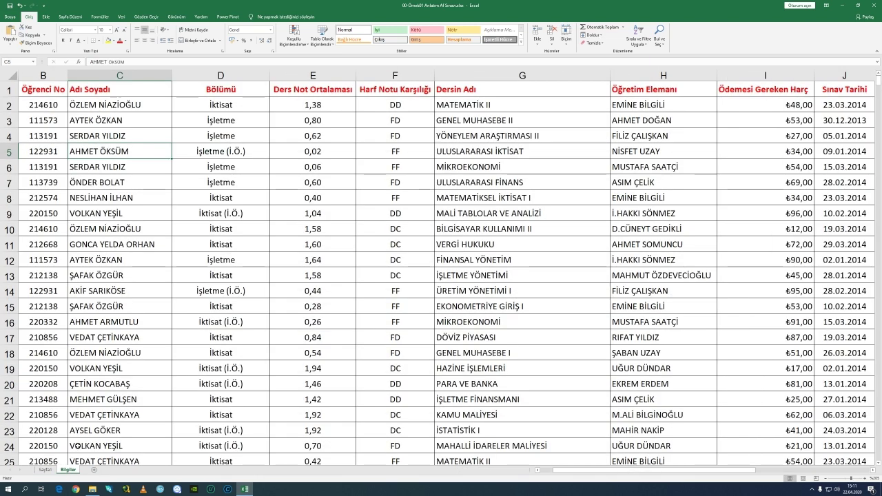
click(48, 471)
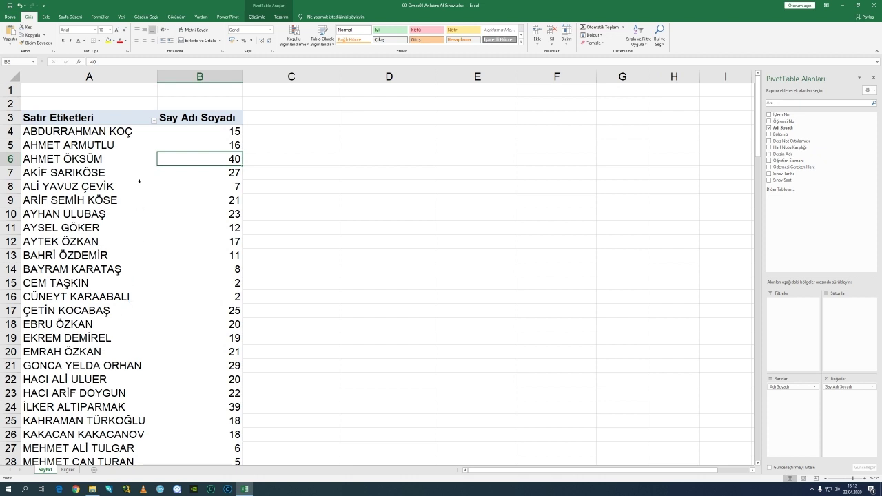
Refresh the pivot table on Sayfa1 and check the exam counts in B6 and B7.
right_click(152, 178)
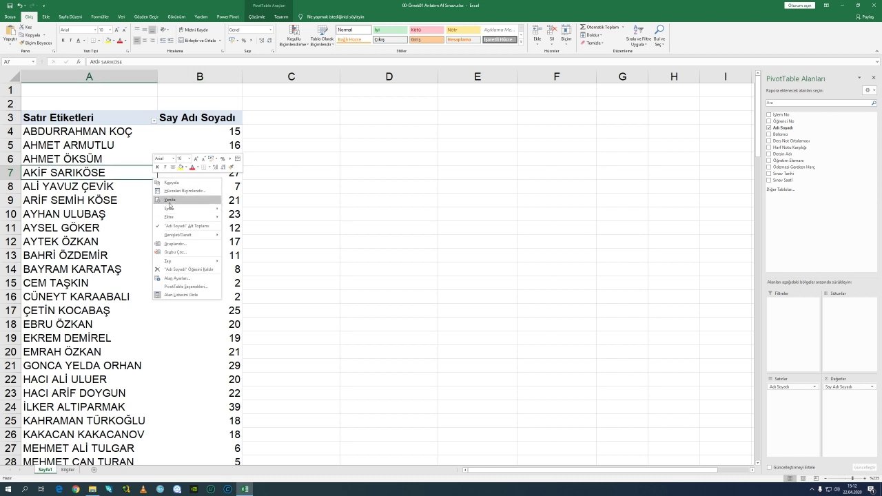
click(170, 200)
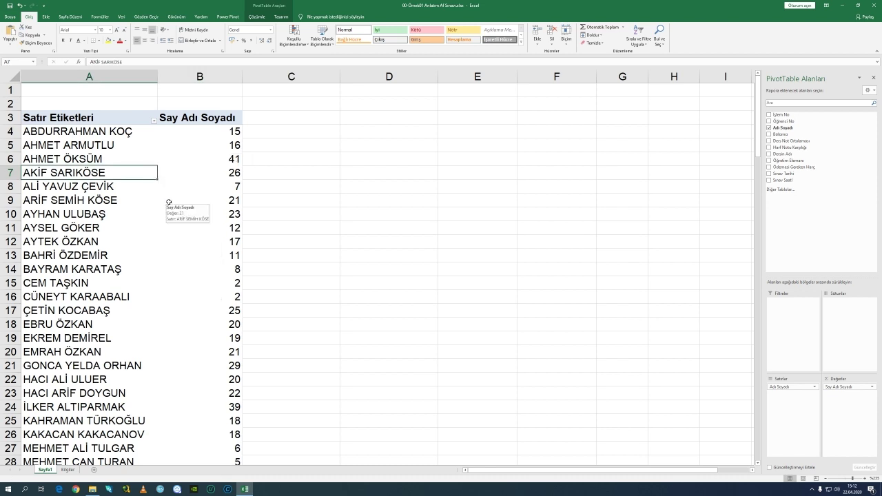
drag(224, 159, 225, 174)
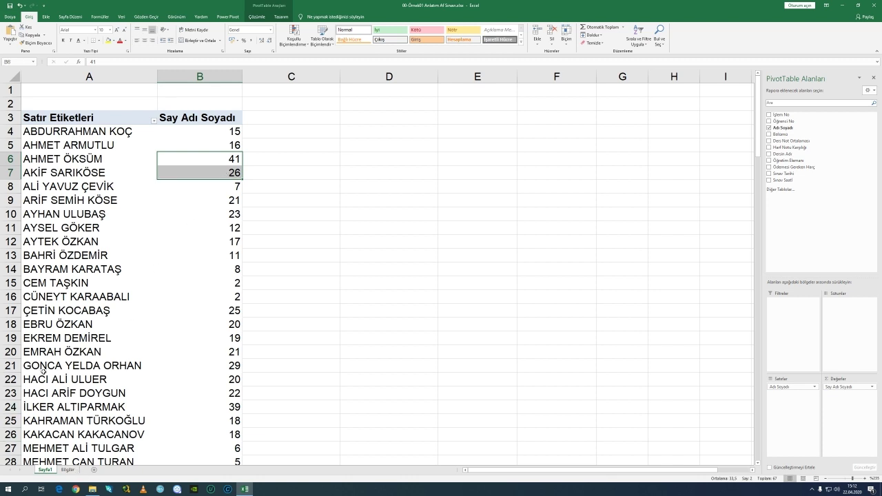
click(213, 175)
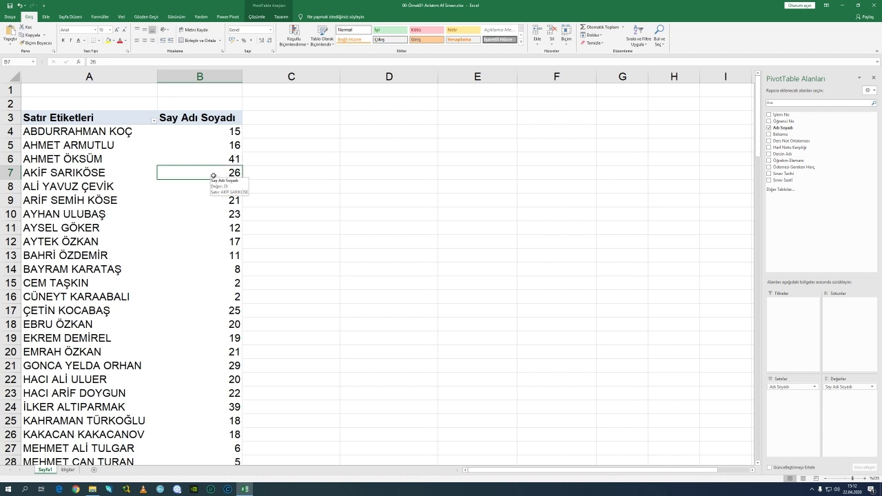
click(195, 159)
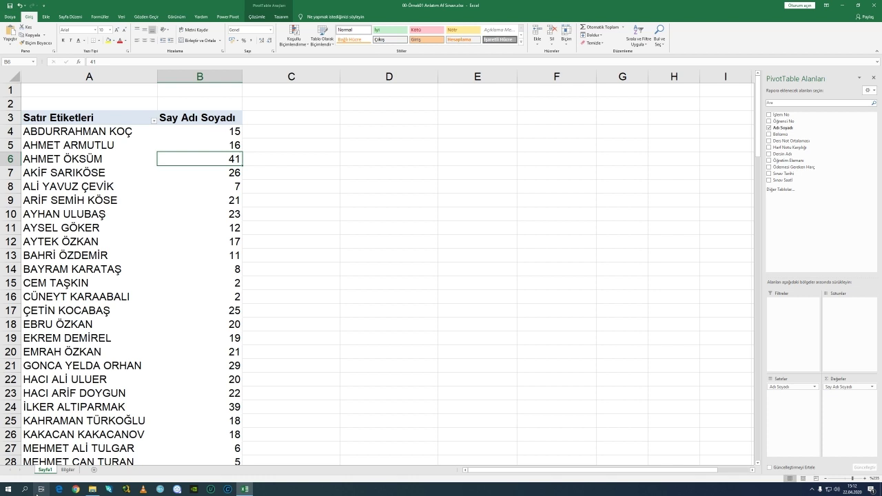
Restore the original student name in C5 on Bilgiler by copying the name from C14 into it.
click(68, 470)
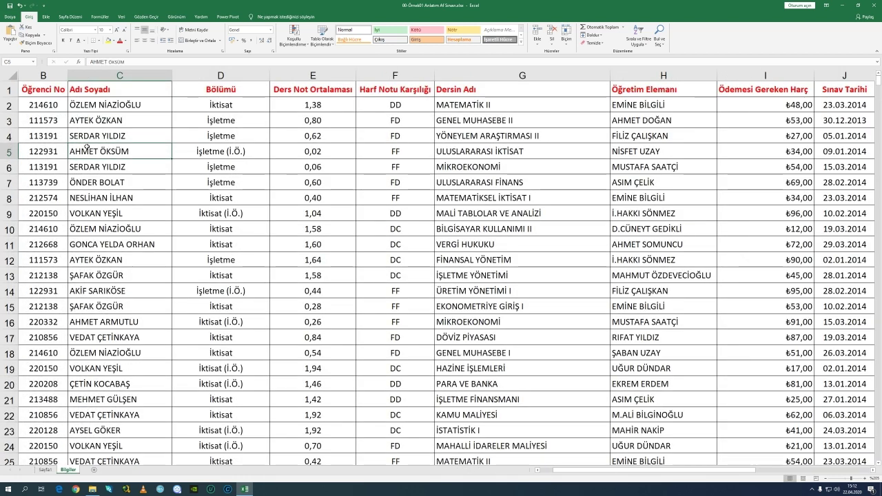
click(103, 291)
key(ctrl+c)
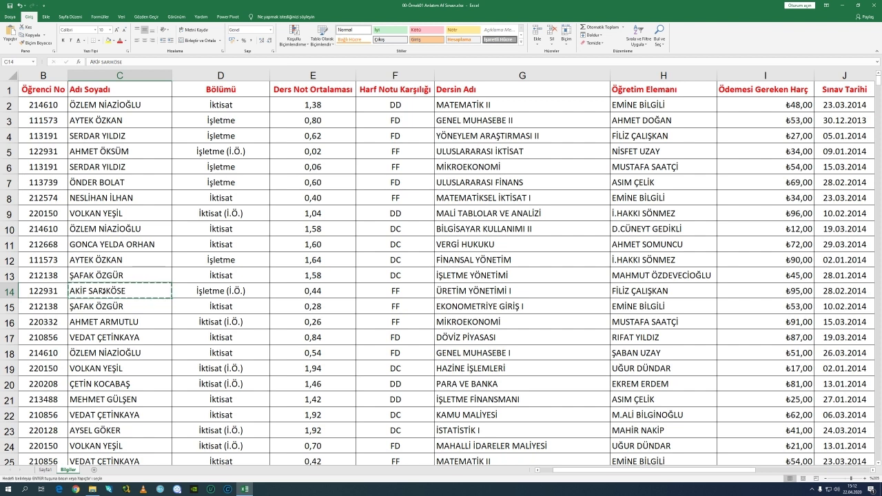
click(120, 148)
key(Return)
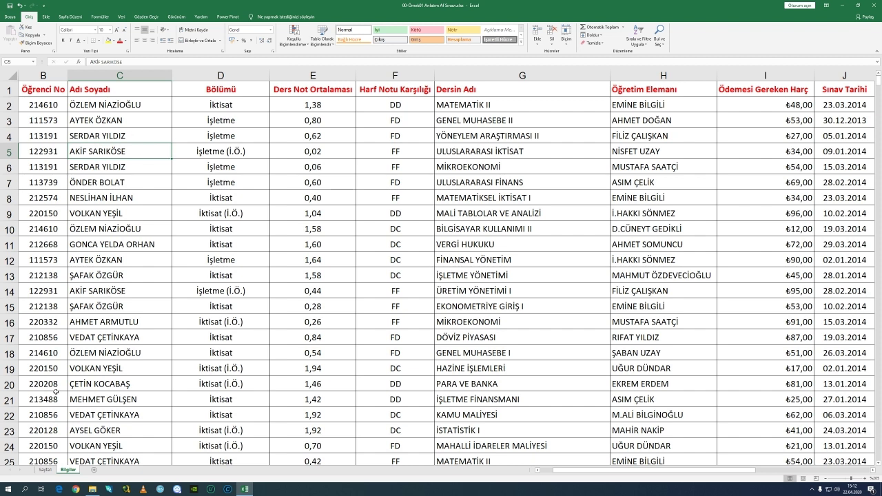
Refresh the pivot table on Sayfa1 with the restored source data and compare the counts in B6:B7.
click(45, 470)
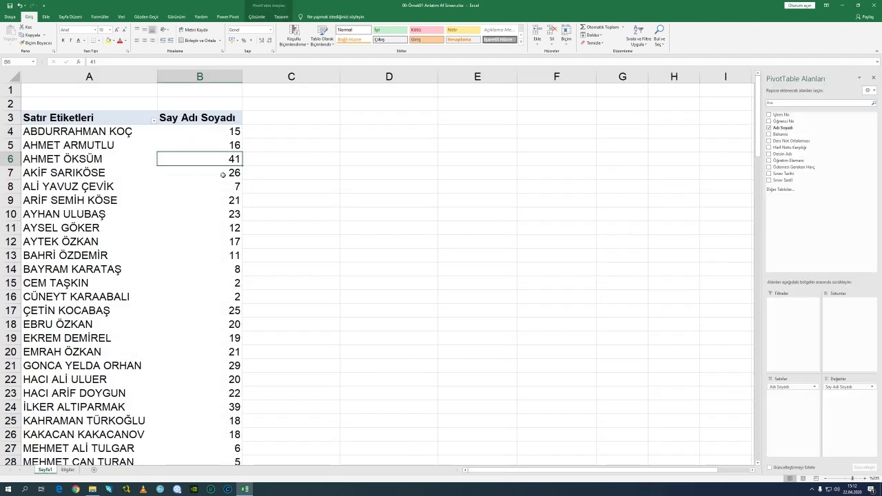
drag(196, 157, 198, 171)
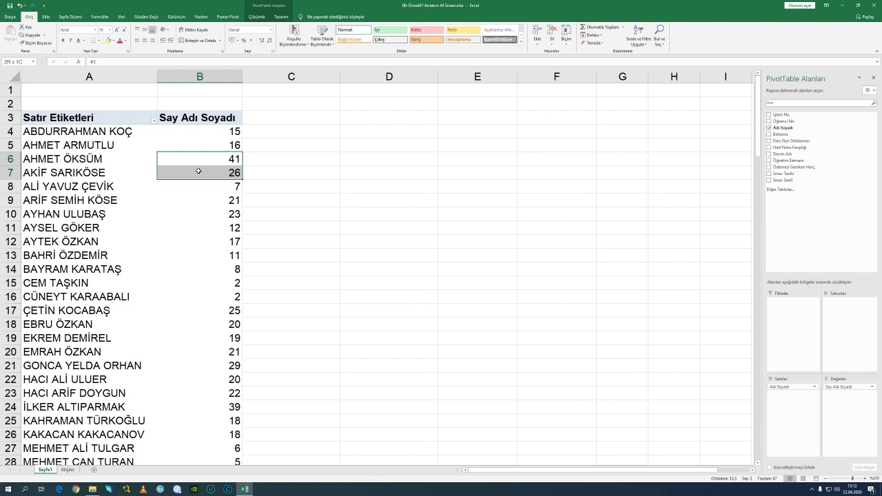
right_click(125, 199)
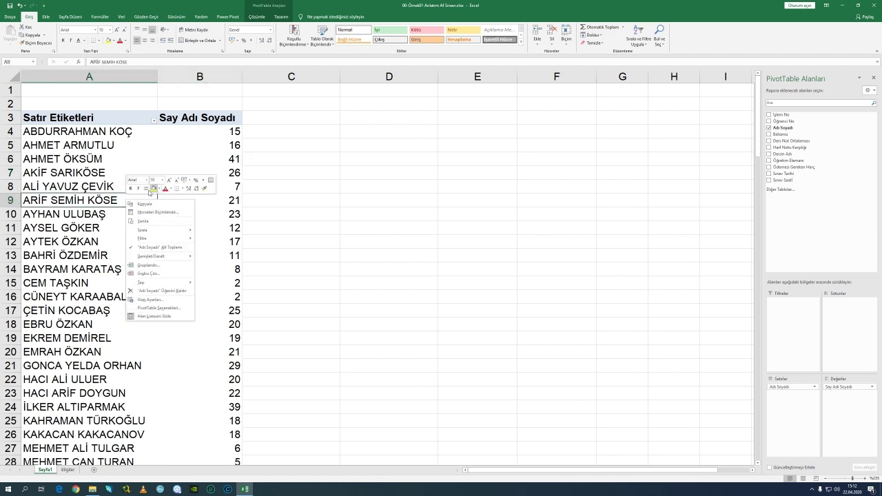
click(151, 221)
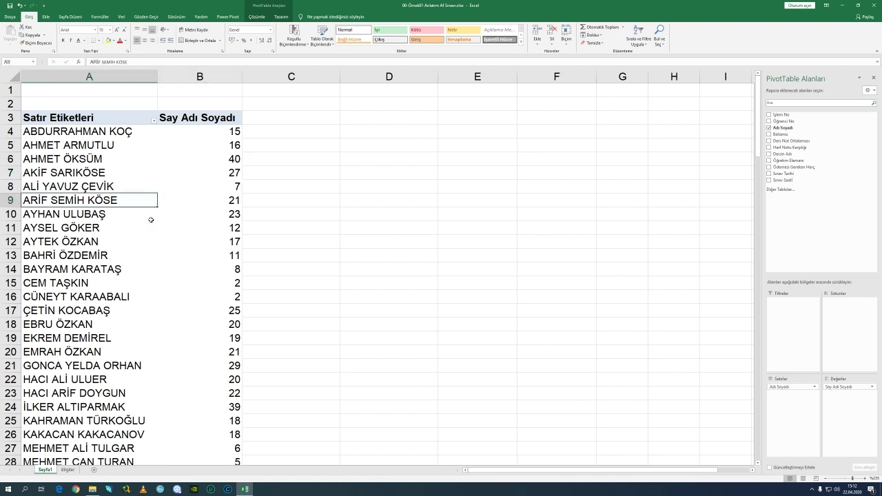
drag(234, 158, 232, 173)
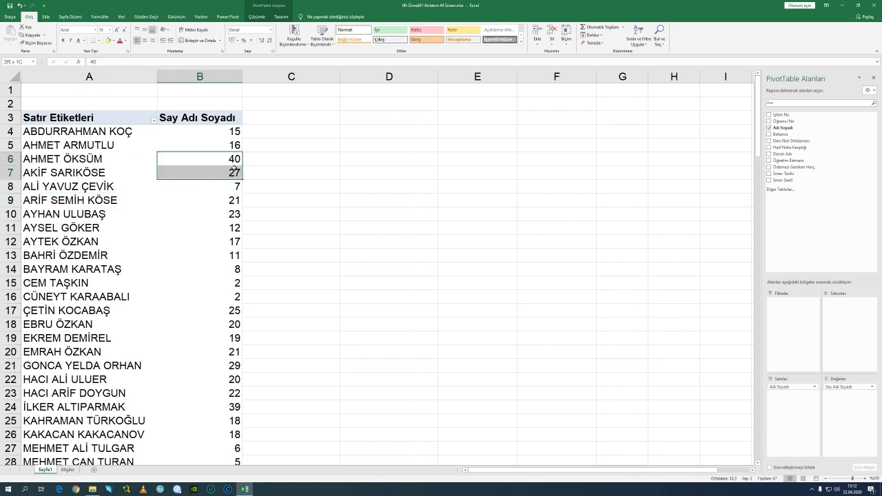
click(199, 226)
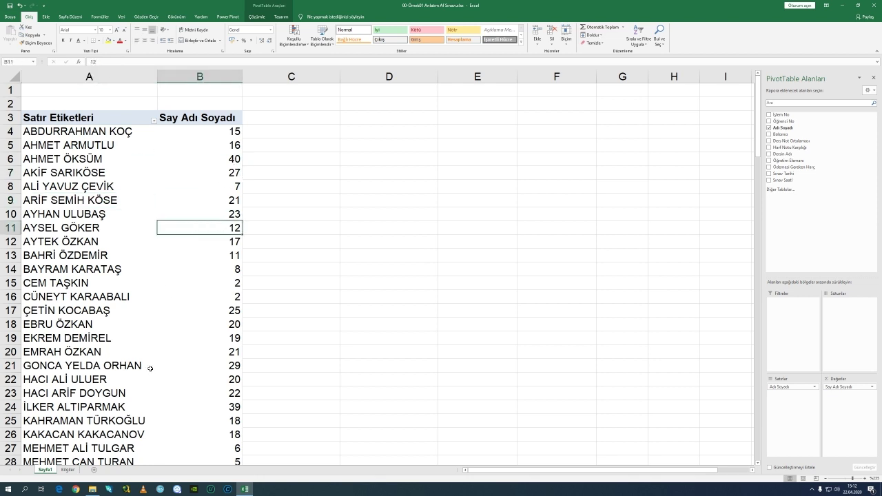
Review the source data on Bilgiler and the pivot table's refresh option on Sayfa1, ending on the count in B6.
click(63, 471)
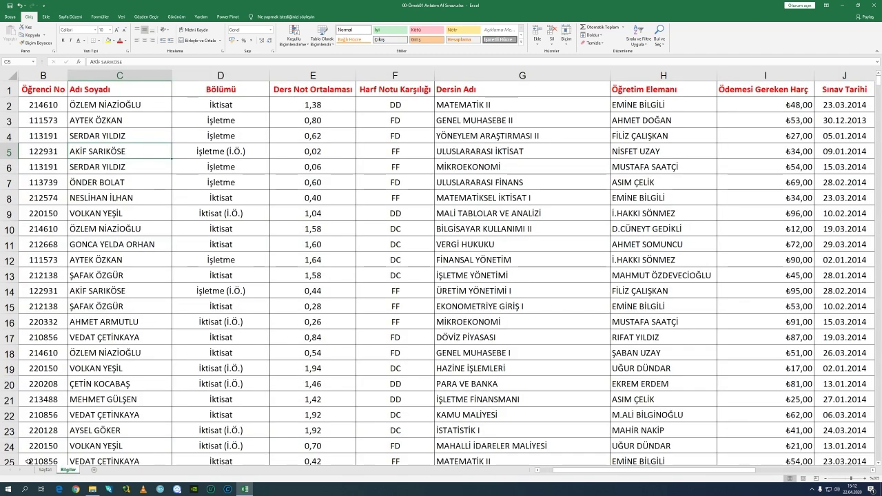
click(45, 470)
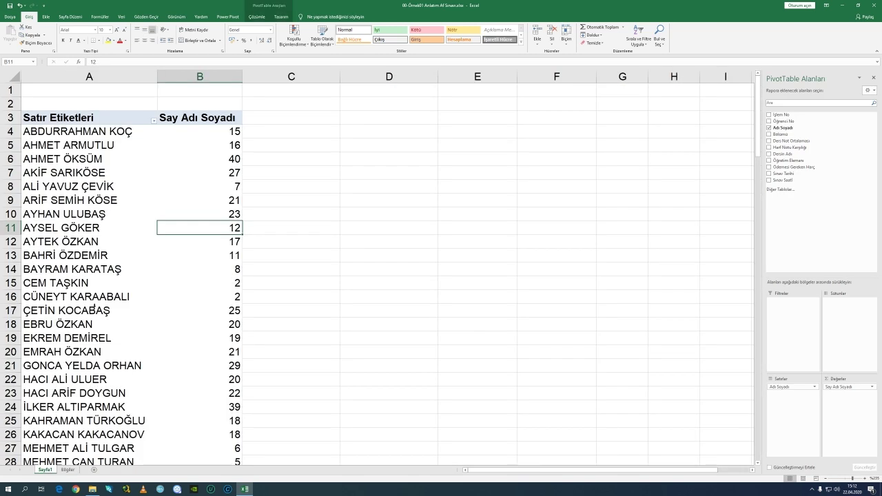
right_click(63, 211)
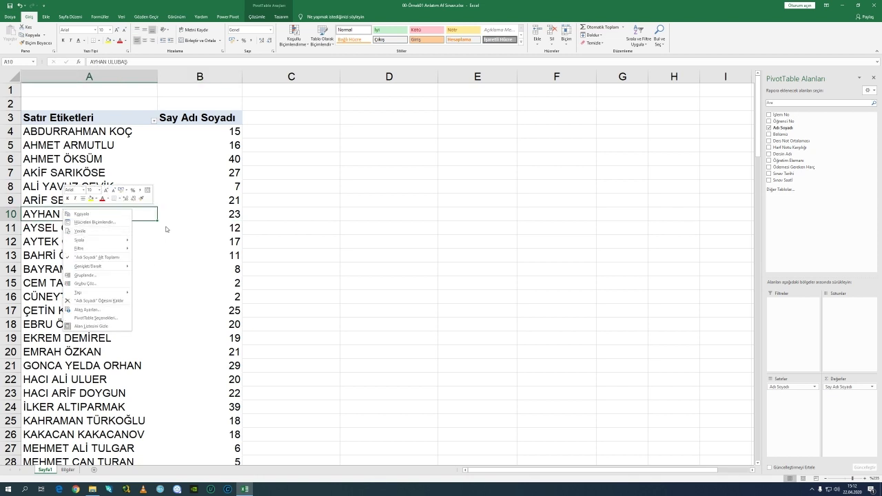
key(Escape)
mouse_move(188, 204)
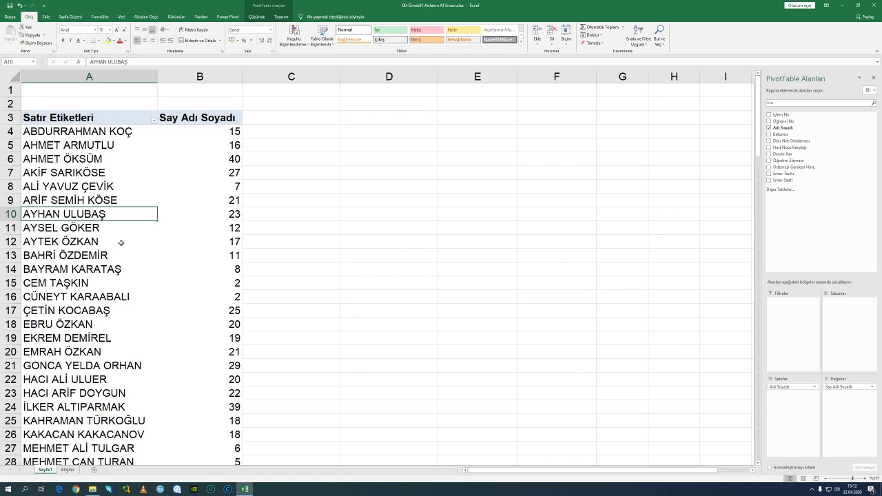
click(205, 160)
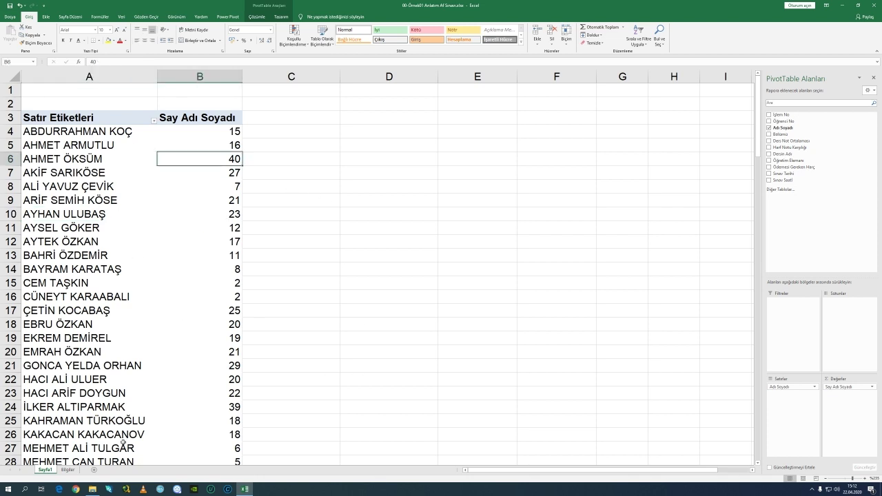
Highlight the question "Sadece bir sınava giren öğrenci sayısı nedir?" in the question text on Bilgiler.
click(67, 470)
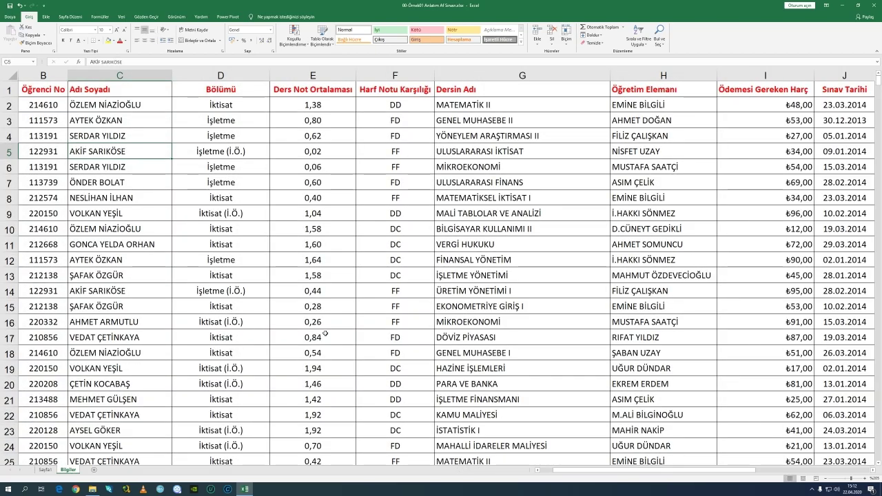
scroll(525, 302, down, 6)
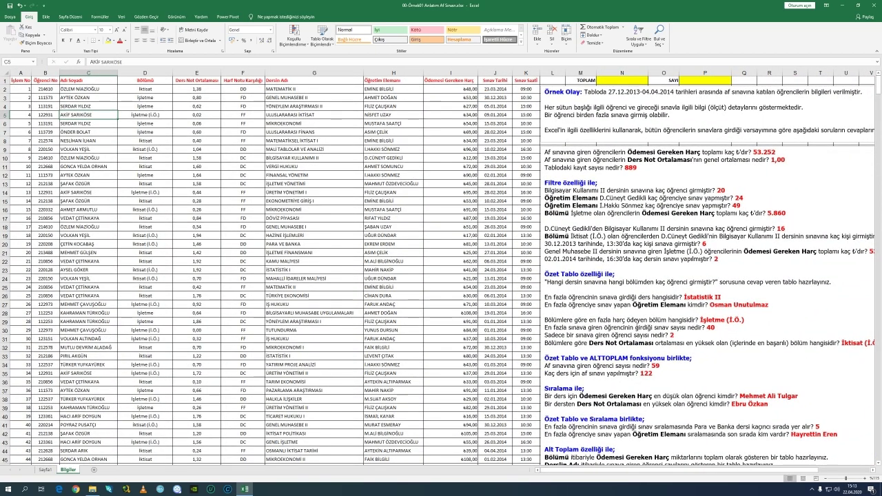
drag(544, 335, 677, 335)
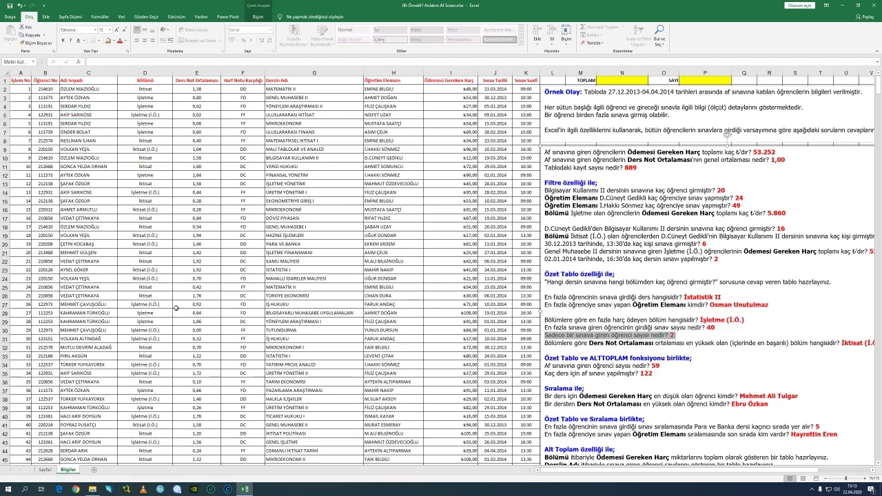
Scan the exam counts in column B of Sayfa1 for students with only one exam, selecting B36 and B54.
click(45, 469)
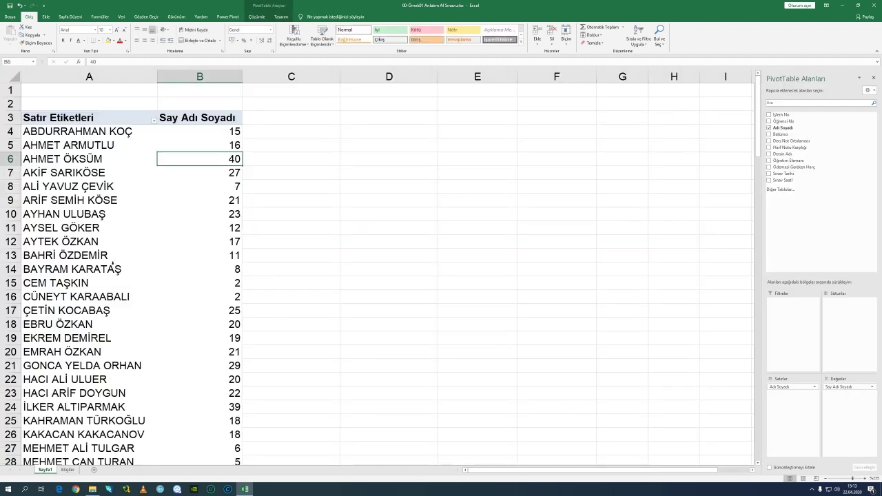
scroll(130, 215, down, 2)
scroll(130, 216, up, 2)
scroll(226, 246, down, 6)
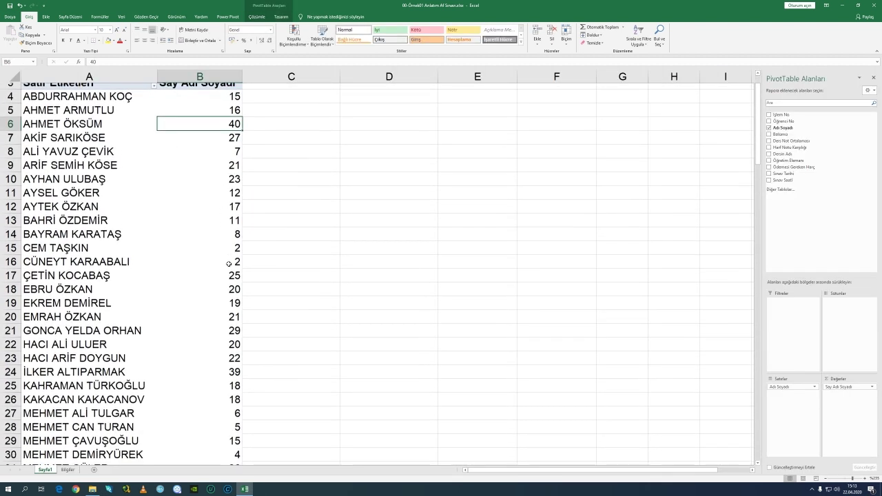
scroll(228, 255, down, 2)
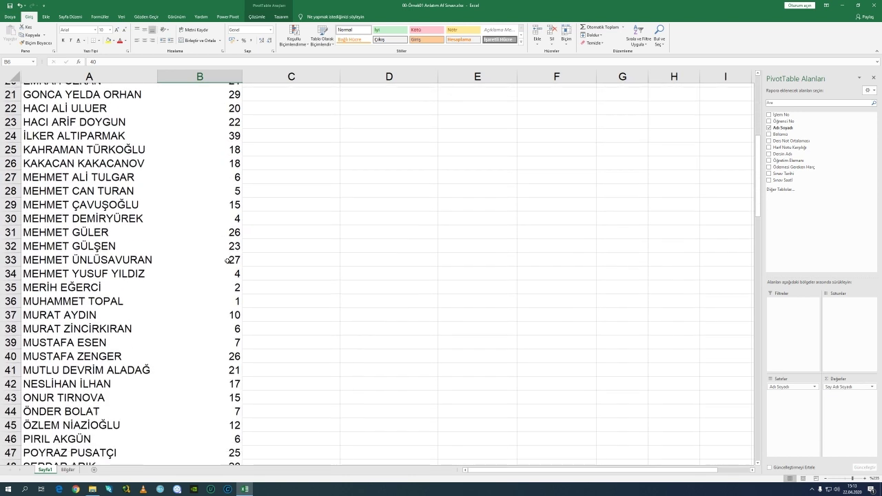
click(226, 284)
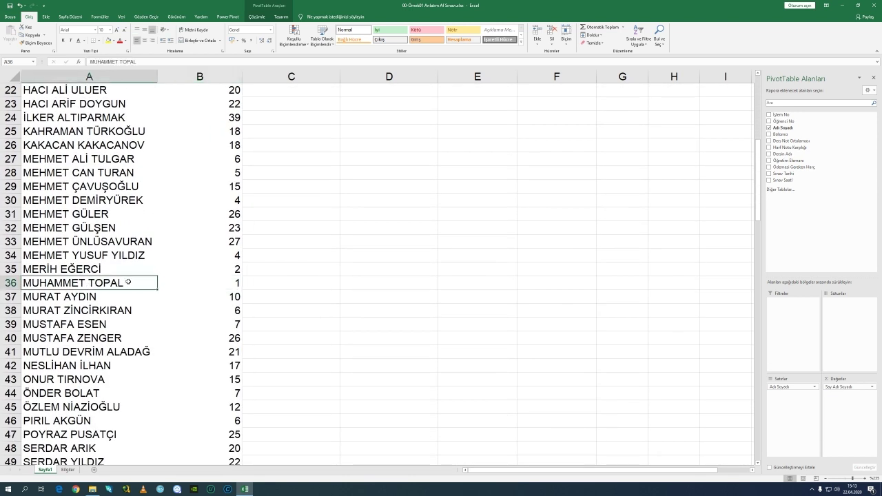
scroll(206, 286, down, 1)
scroll(207, 286, down, 3)
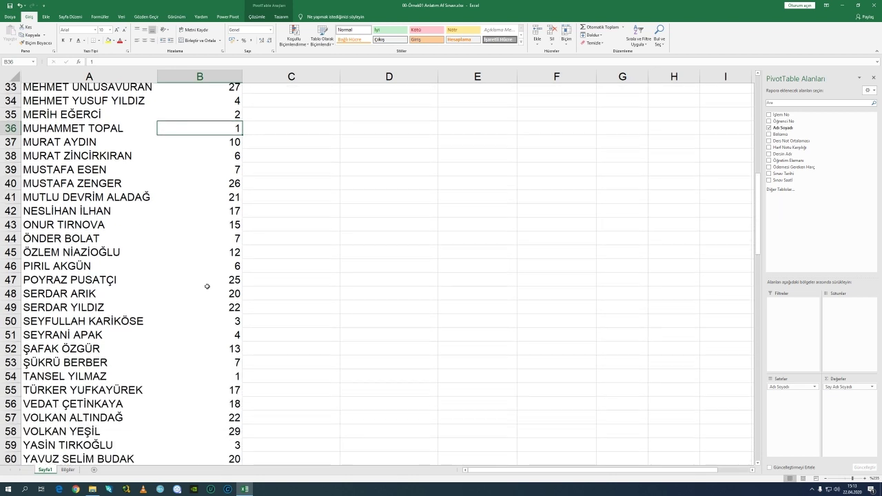
click(85, 367)
click(197, 368)
Recheck the rest of the exam counts above and below B54 for any other student with a single exam.
scroll(196, 368, down, 3)
scroll(196, 368, up, 7)
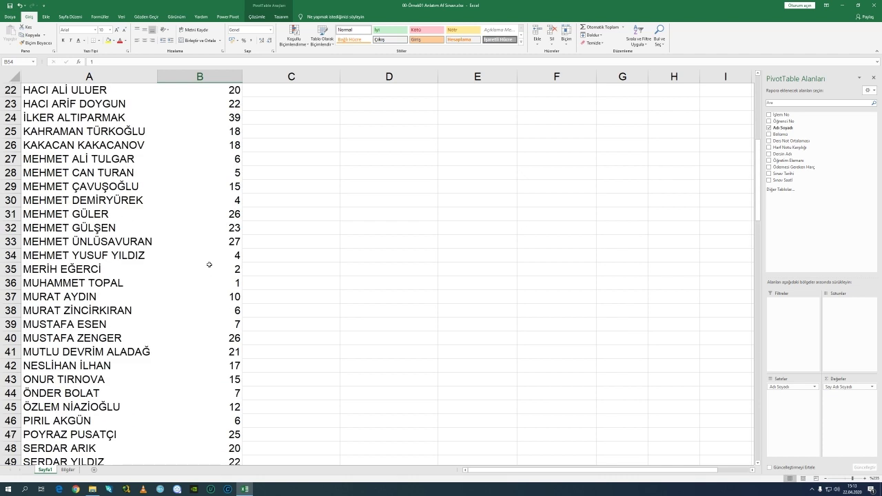
scroll(209, 264, up, 2)
scroll(209, 264, down, 3)
scroll(211, 253, up, 8)
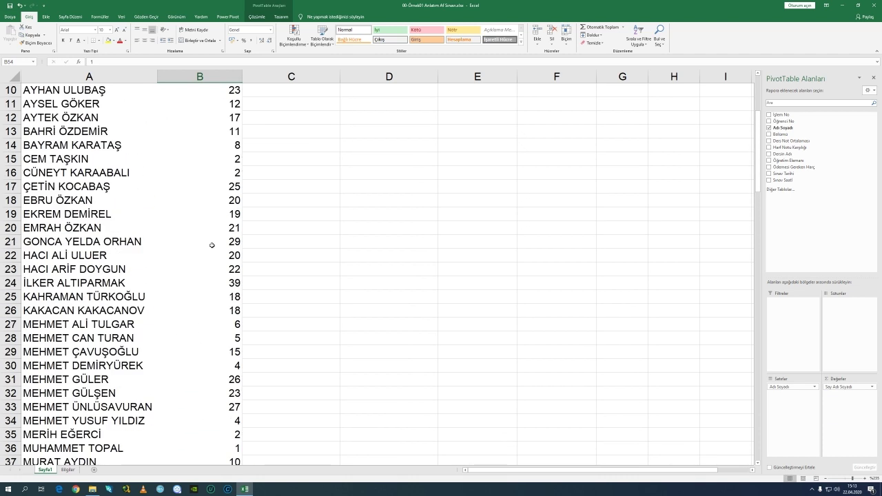
scroll(212, 245, down, 9)
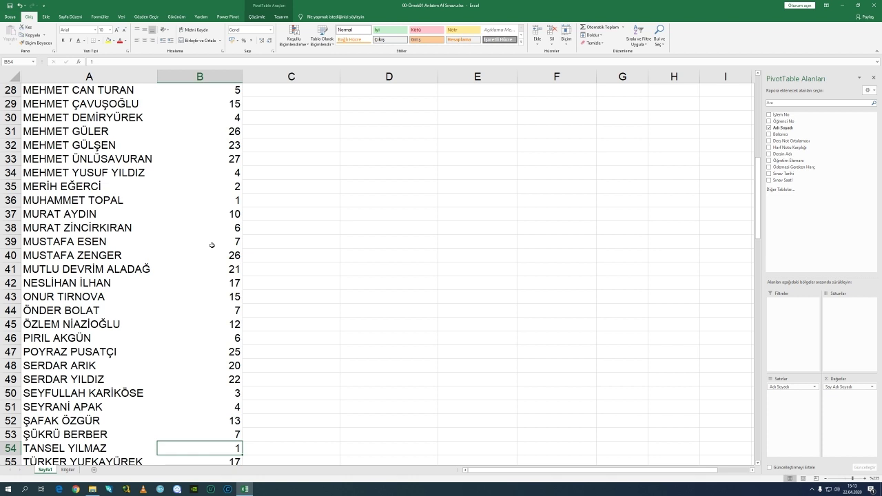
Recheck the single-exam students in B36 and B54 against the rest of the exam counts in column B.
click(226, 200)
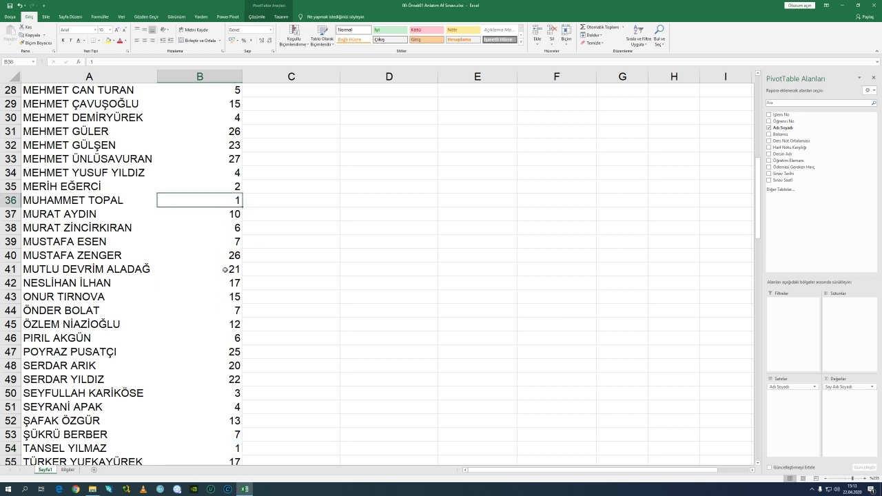
click(222, 445)
scroll(183, 368, up, 1)
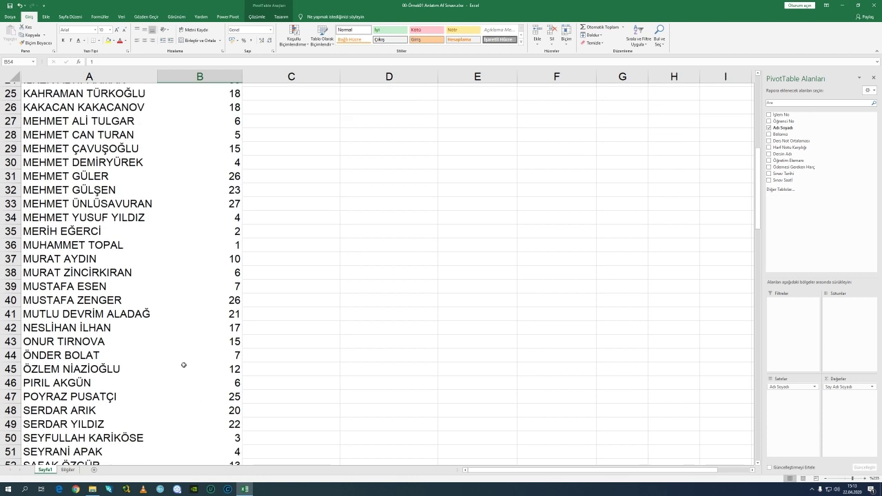
scroll(183, 365, down, 1)
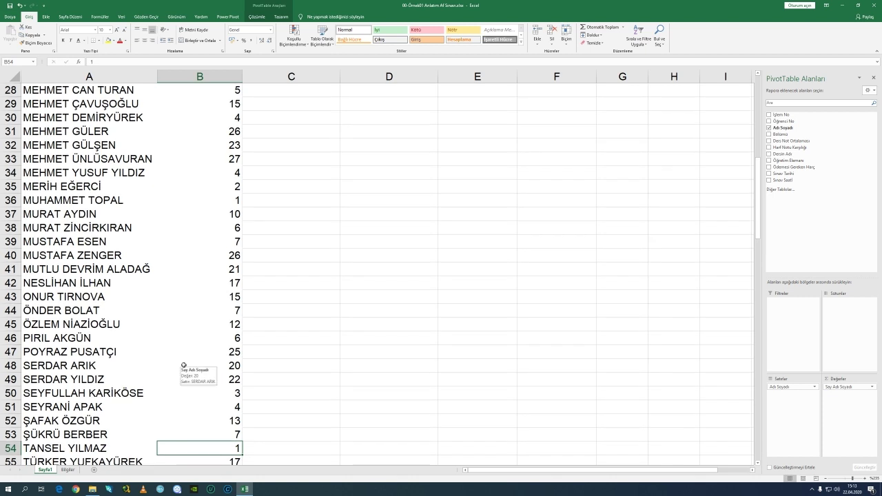
scroll(202, 284, down, 3)
scroll(205, 281, down, 3)
scroll(205, 281, up, 15)
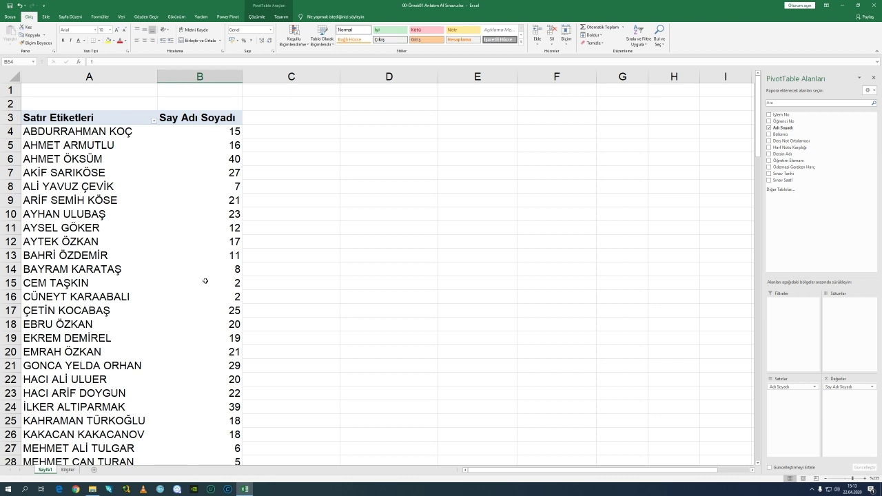
scroll(205, 281, down, 11)
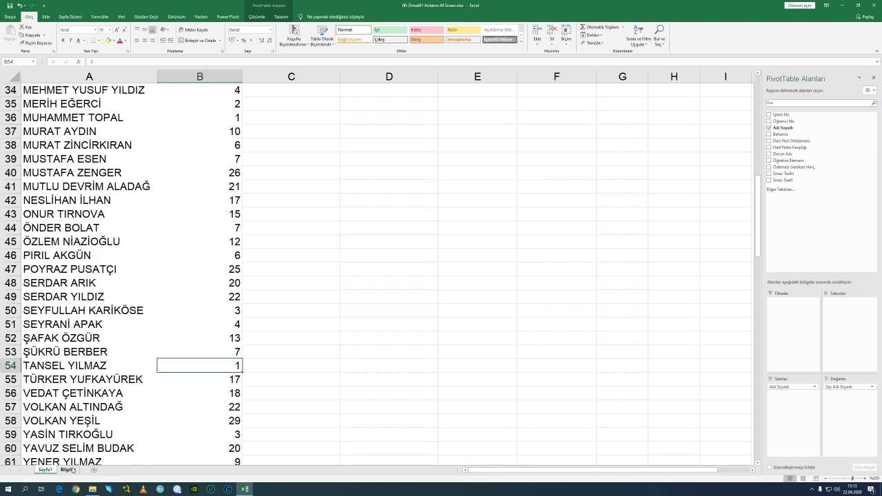
Compare the single-exam question on Bilgiler with the Sayfa1 pivot table and scan its exam counts once more.
click(69, 469)
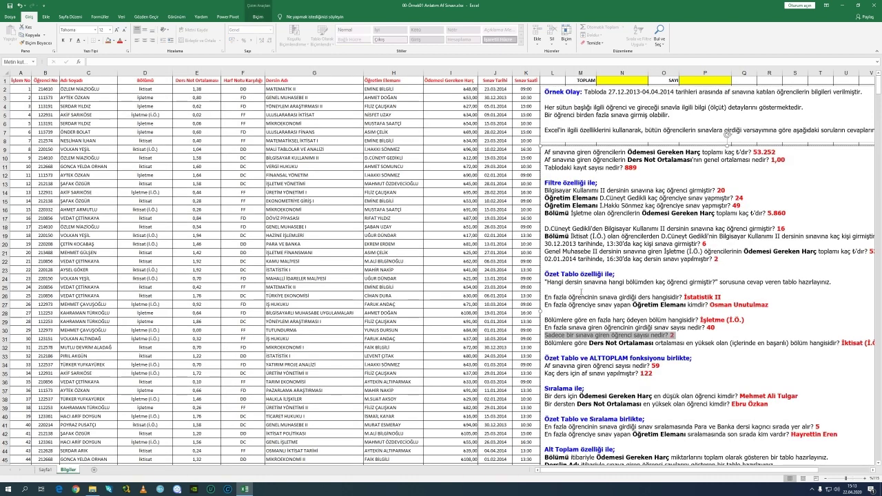
click(46, 469)
scroll(209, 179, up, 1)
scroll(209, 180, up, 11)
scroll(210, 188, down, 16)
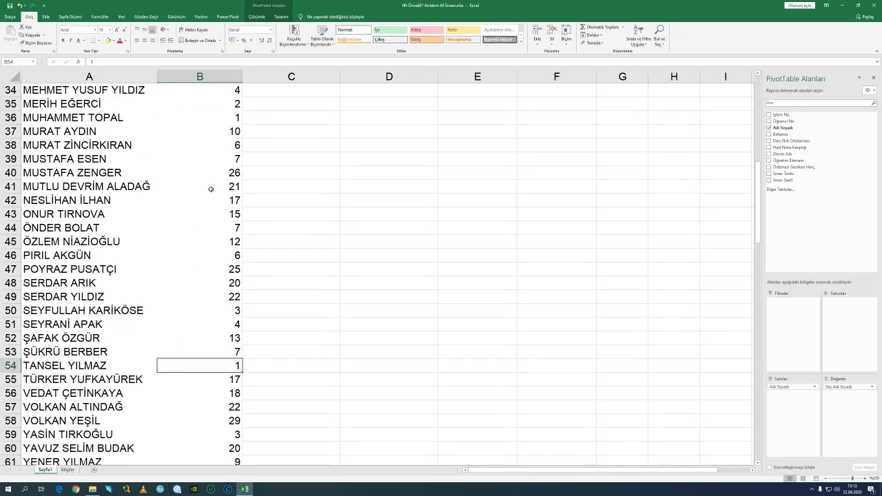
scroll(212, 191, up, 4)
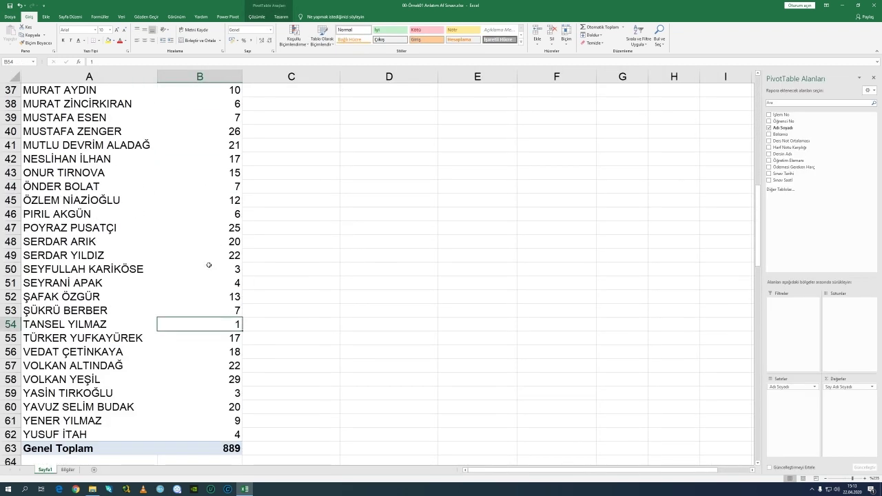
scroll(228, 205, up, 3)
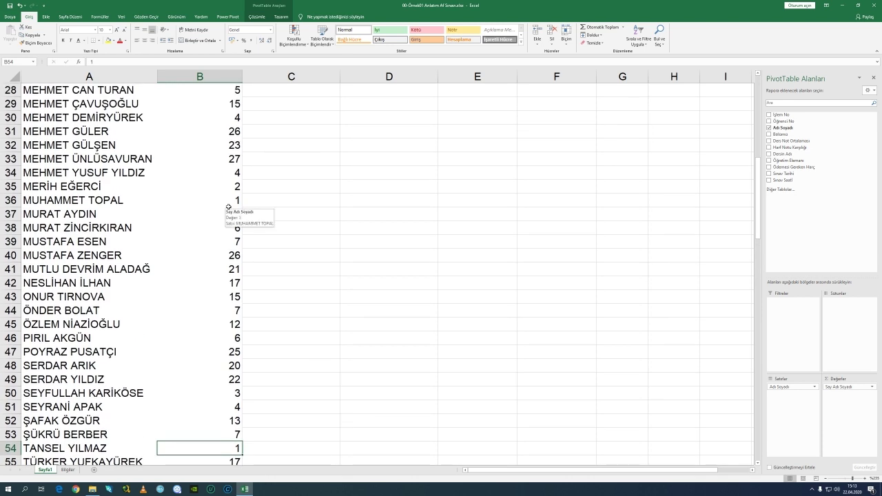
scroll(207, 309, down, 5)
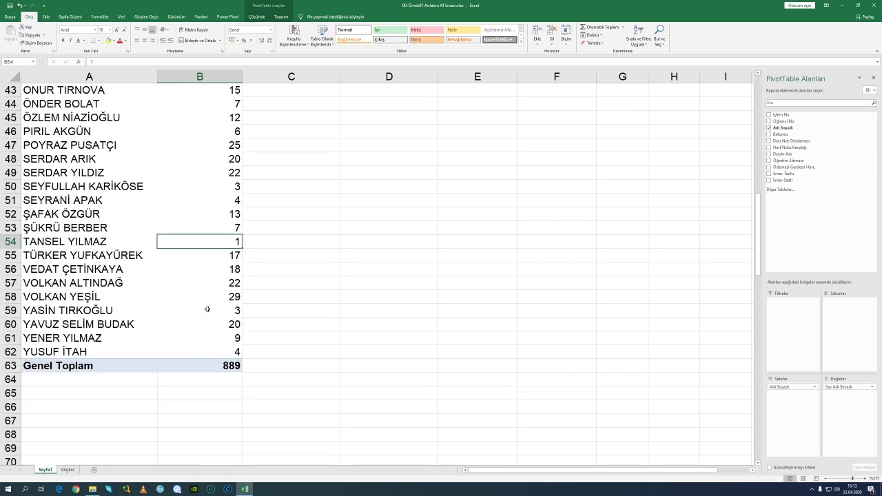
scroll(207, 310, up, 7)
scroll(207, 309, down, 6)
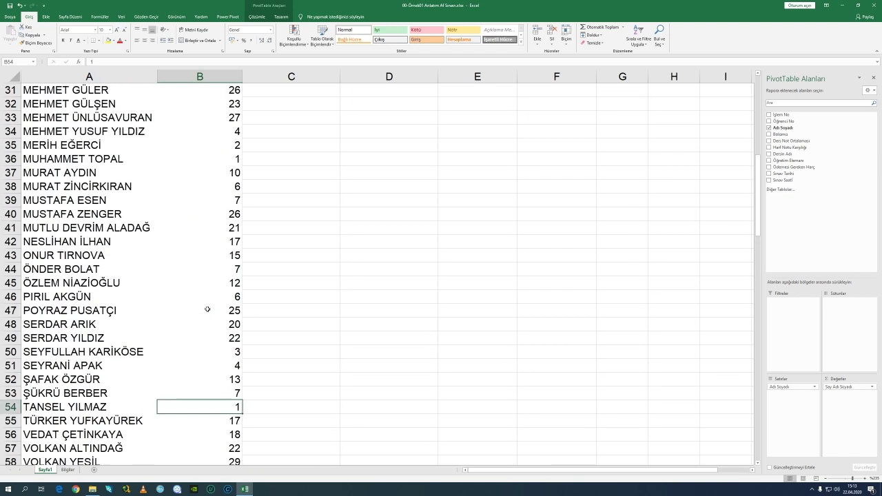
Rebuild the Sayfa1 pivot table with Bölümü as the row field and Ders Not Ortalaması as the only value field.
click(68, 470)
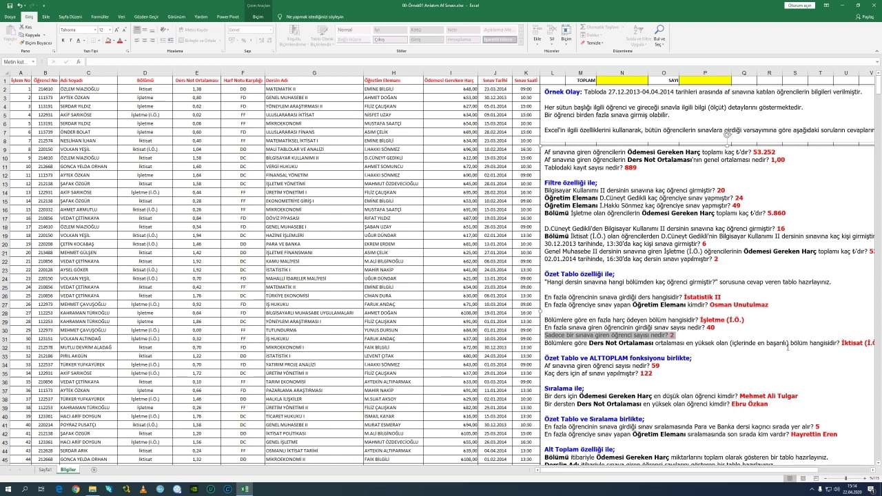
click(45, 469)
scroll(76, 283, up, 13)
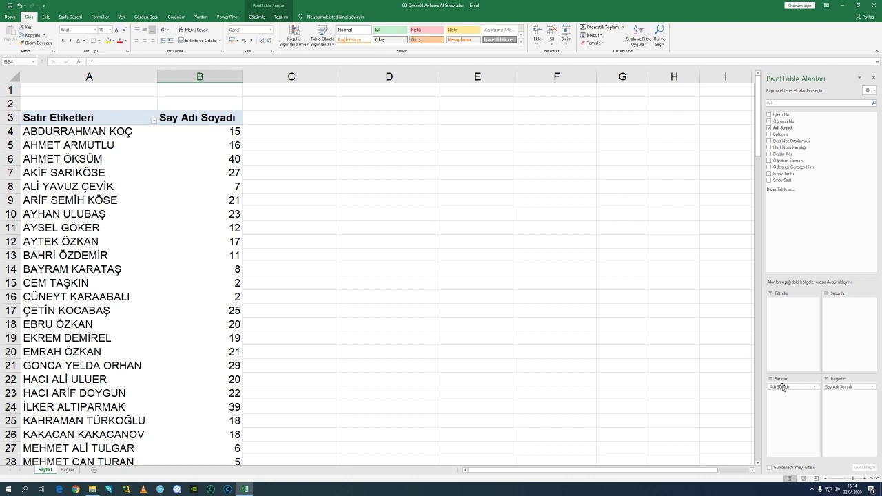
drag(783, 387, 696, 306)
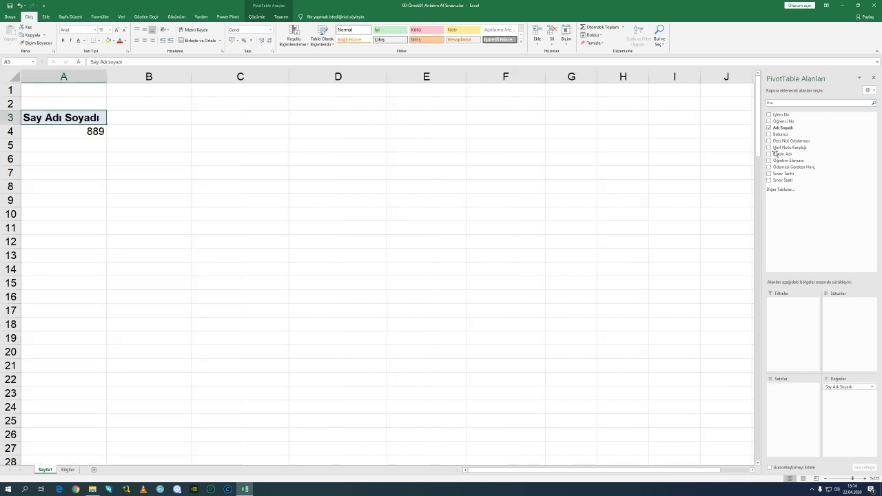
drag(778, 134, 794, 415)
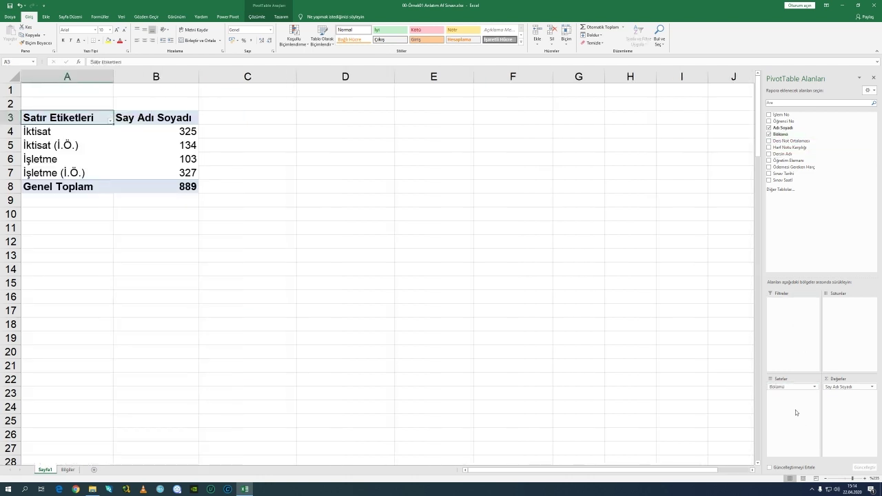
drag(842, 389, 613, 315)
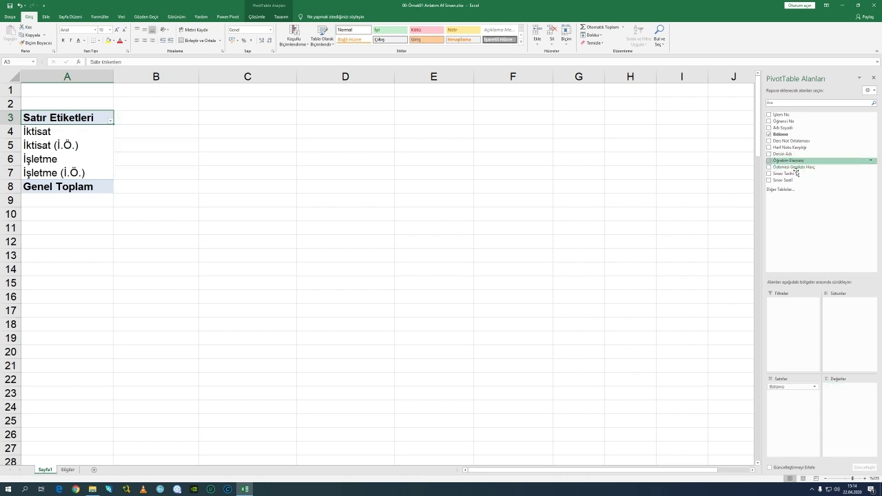
drag(798, 142, 842, 387)
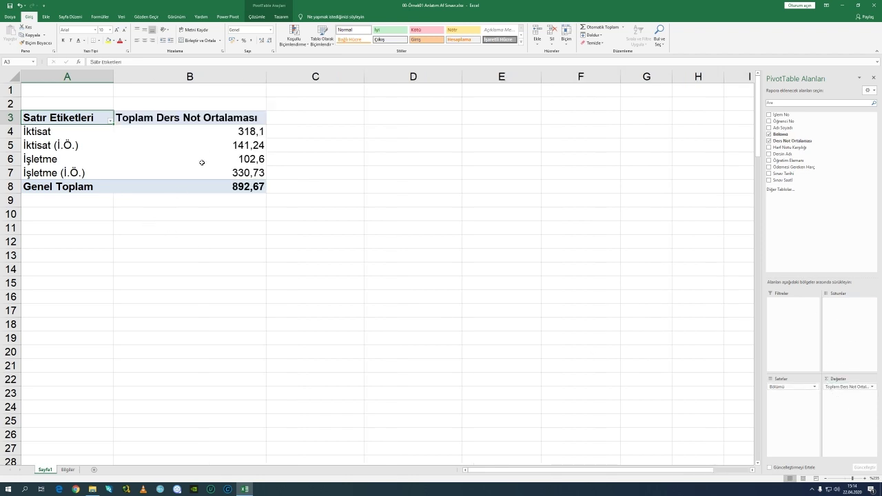
Review the department totals in B4:B8, and summarize the Ders Not Ortalaması value field by Ortalama.
drag(218, 129, 226, 185)
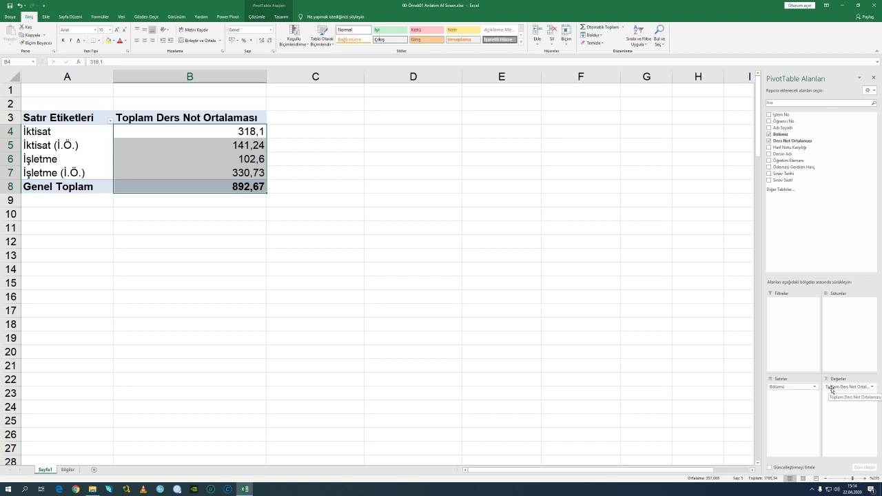
click(873, 388)
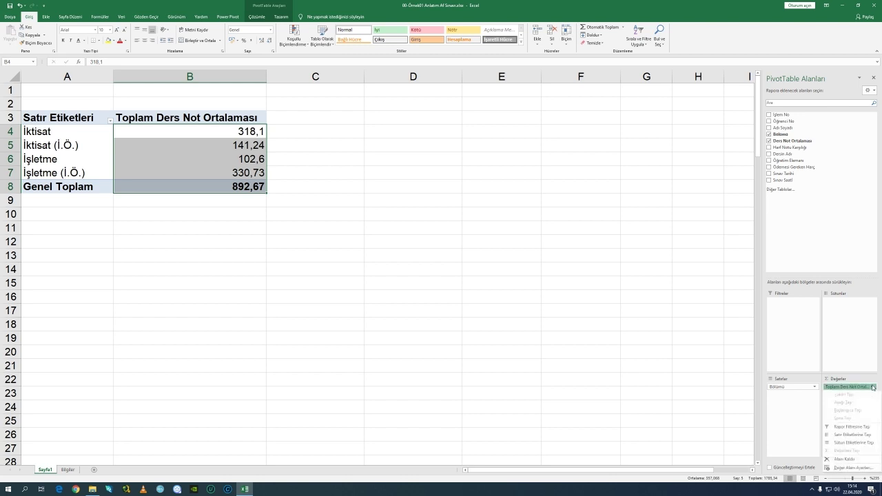
click(865, 468)
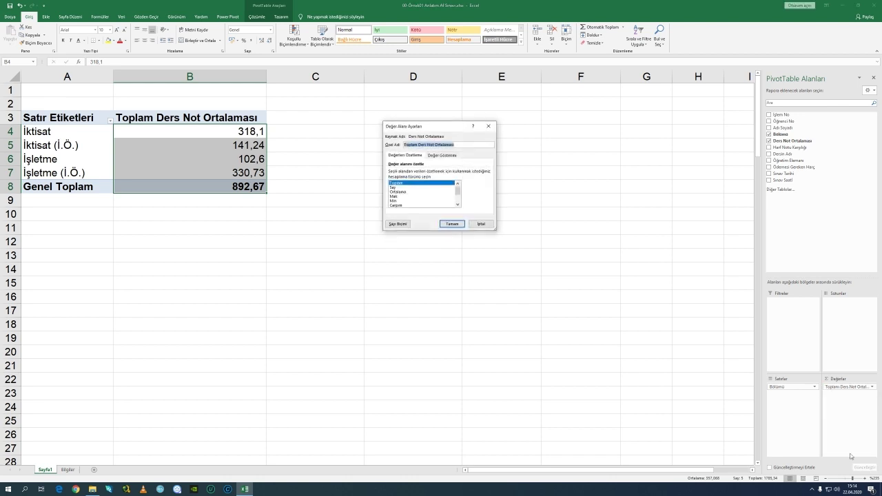
click(402, 191)
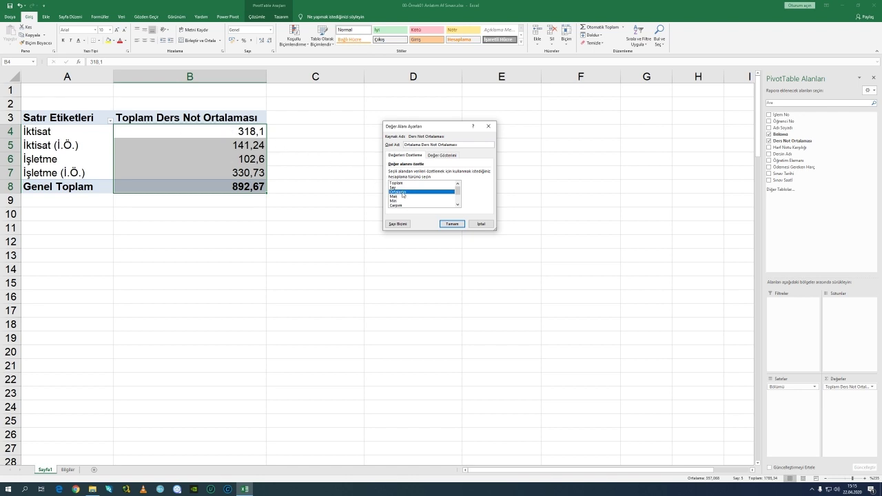
click(454, 225)
Examine the department averages in B4:B8 against the question on Bilgiler to find the department with the highest average.
click(203, 130)
drag(203, 130, 207, 186)
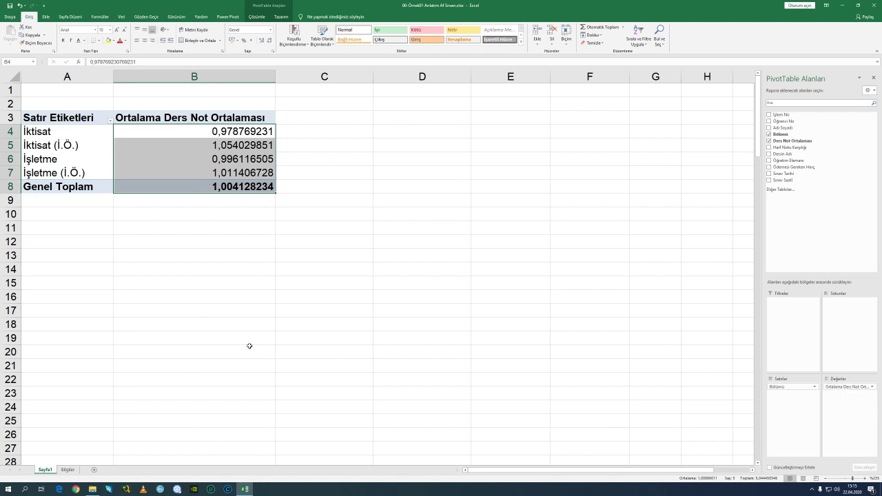
click(67, 470)
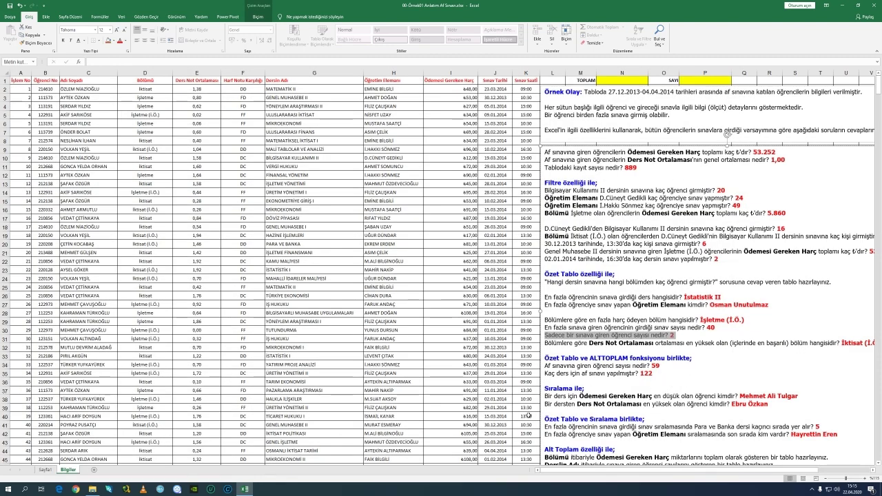
click(49, 470)
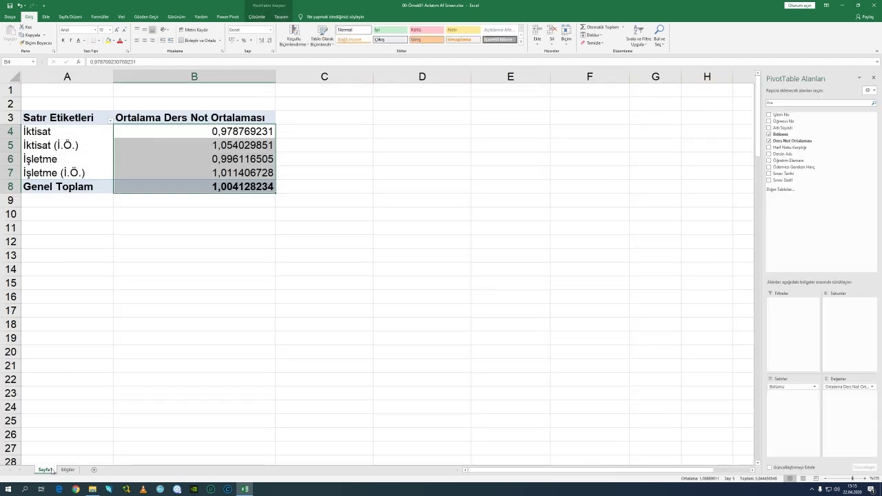
click(236, 145)
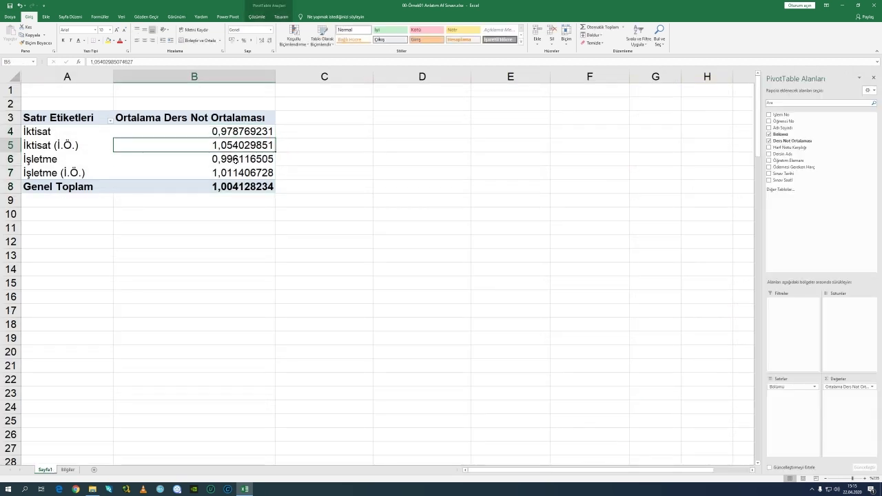
click(236, 172)
click(46, 148)
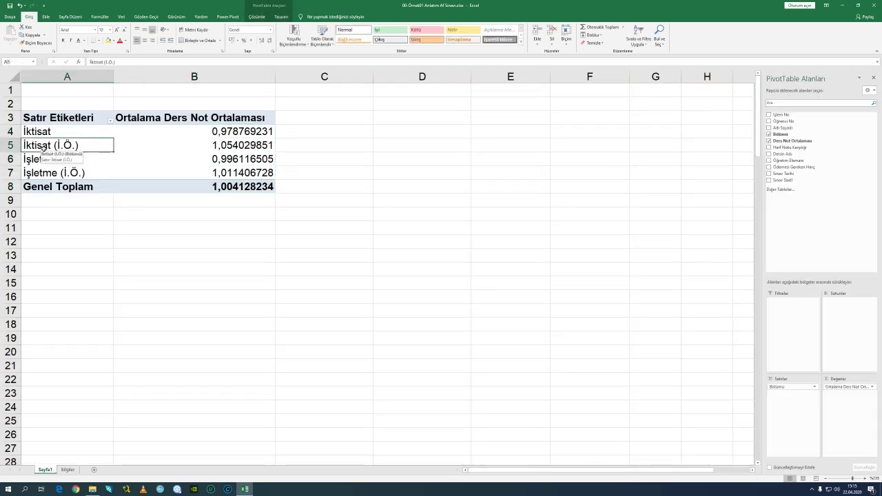
click(216, 145)
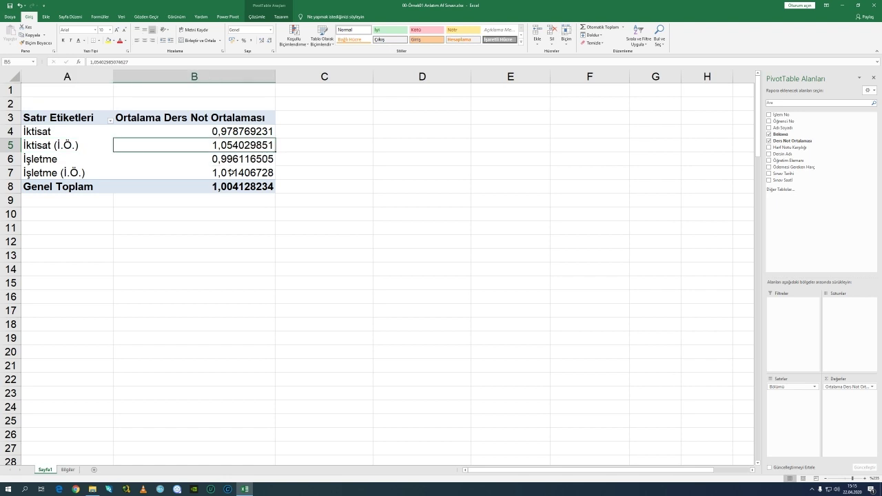
Highlight the answer "İktisat (İ.Ö.)" in the question text on Bilgiler and view the remaining questions.
click(68, 469)
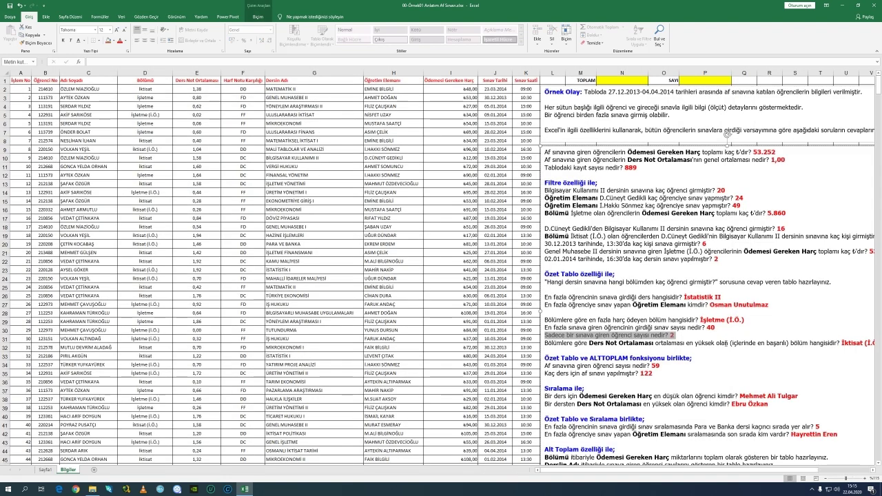
drag(879, 343, 843, 343)
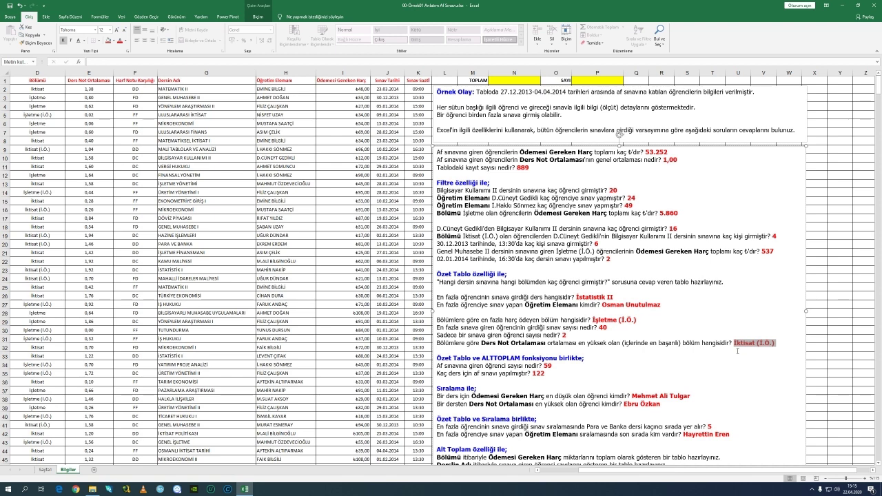
scroll(720, 346, down, 1)
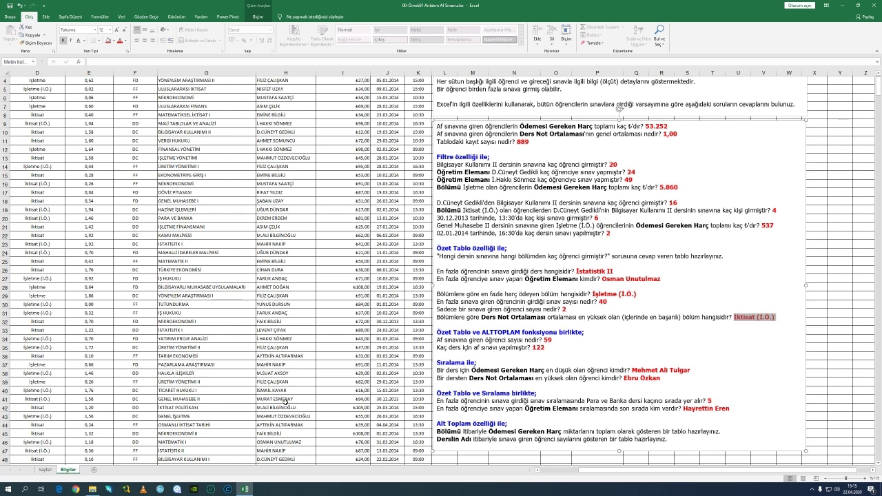
Review the Sayfa1 pivot table and the source data on Bilgiler, highlighting "birden fazla sınava girmiş" in the case description.
click(46, 470)
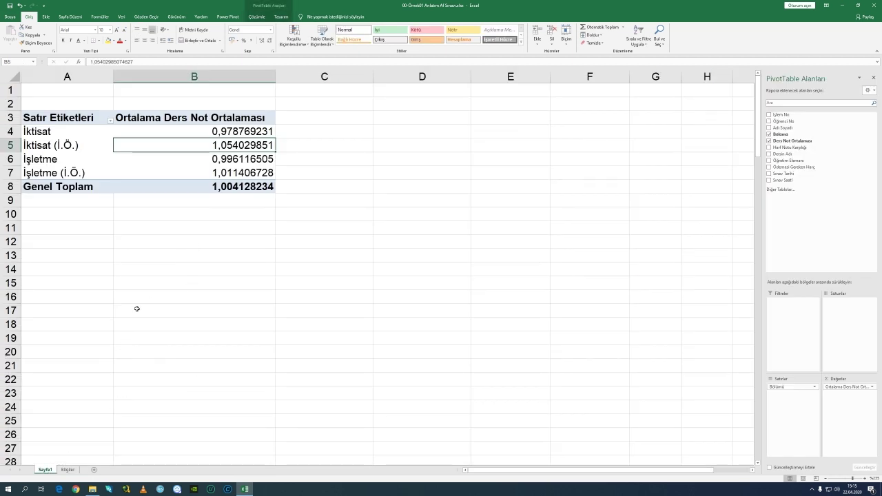
click(67, 469)
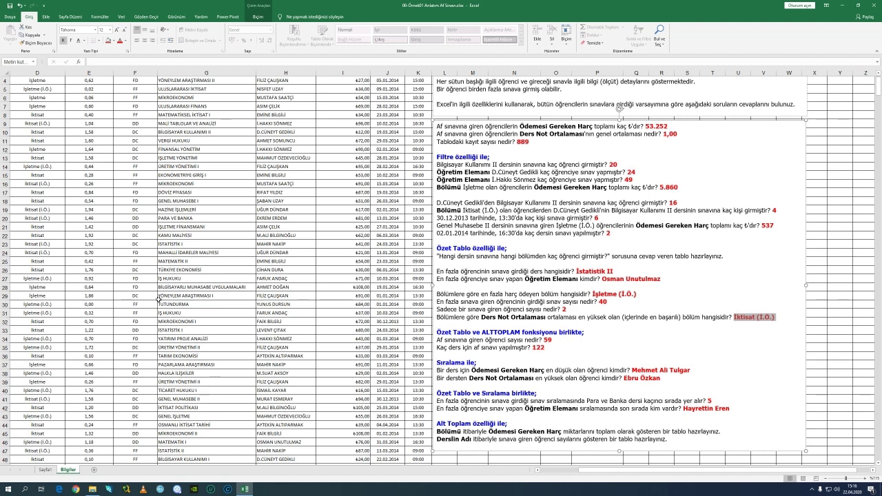
click(38, 365)
scroll(161, 274, up, 1)
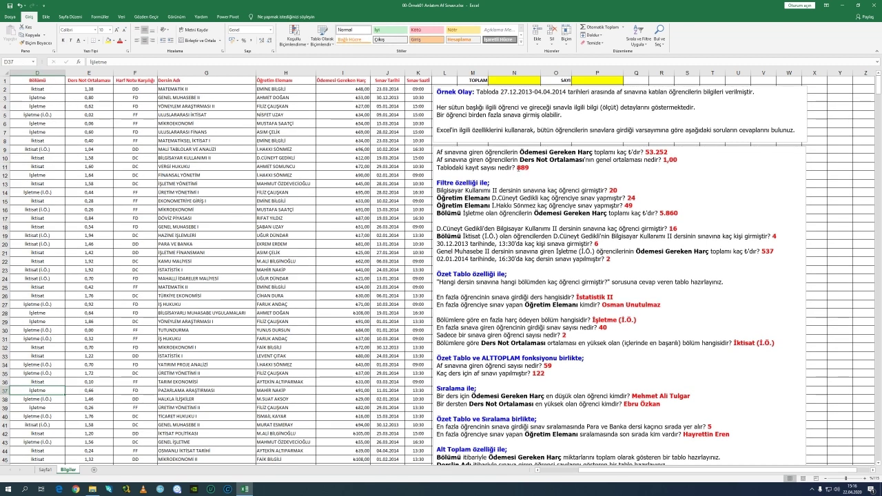
drag(469, 115, 542, 115)
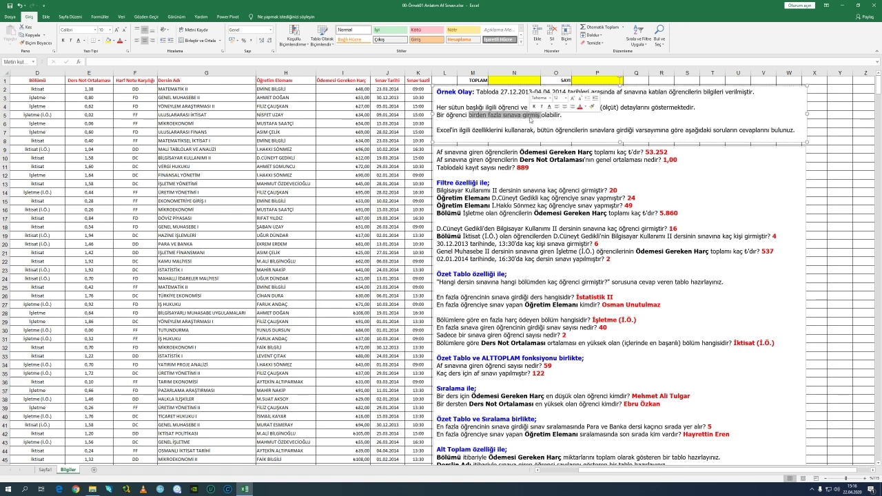
click(52, 106)
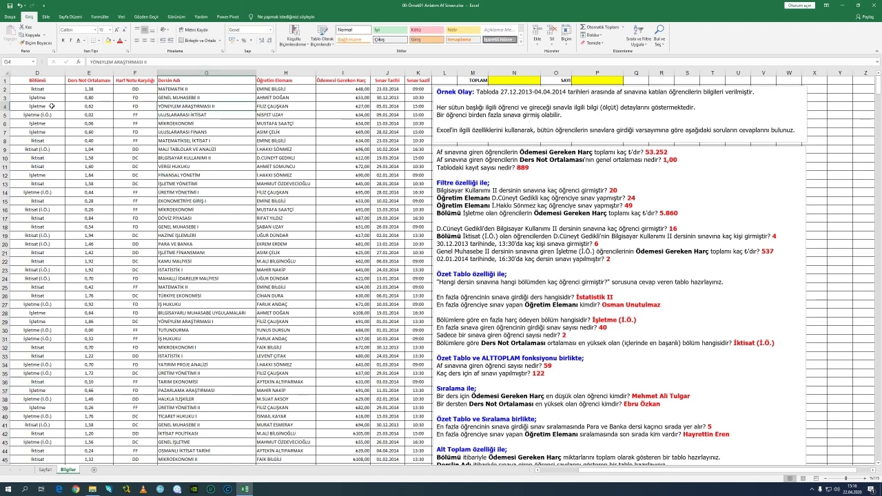
Examine the repeated student entries in the Adı Soyadı column of the source data on Bilgiler.
scroll(52, 106, left, 3)
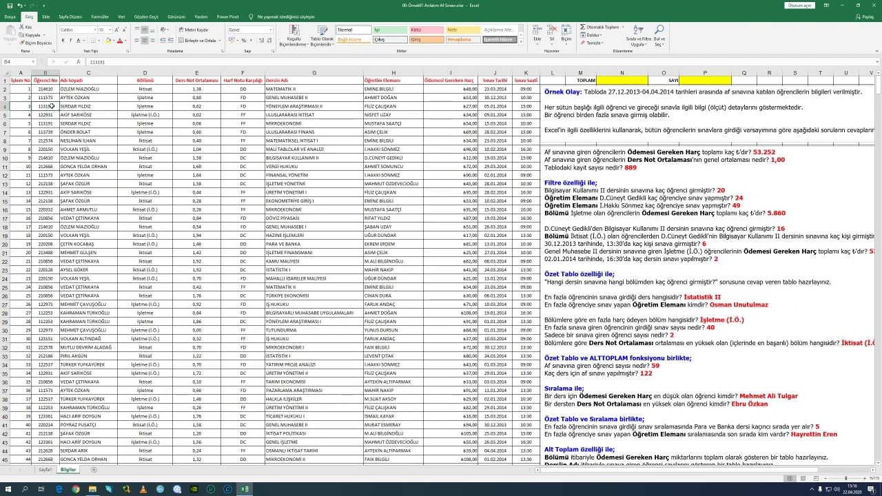
key(Left)
key(Down)
key(Down)
key(Down)
key(Down)
key(Down)
key(Down)
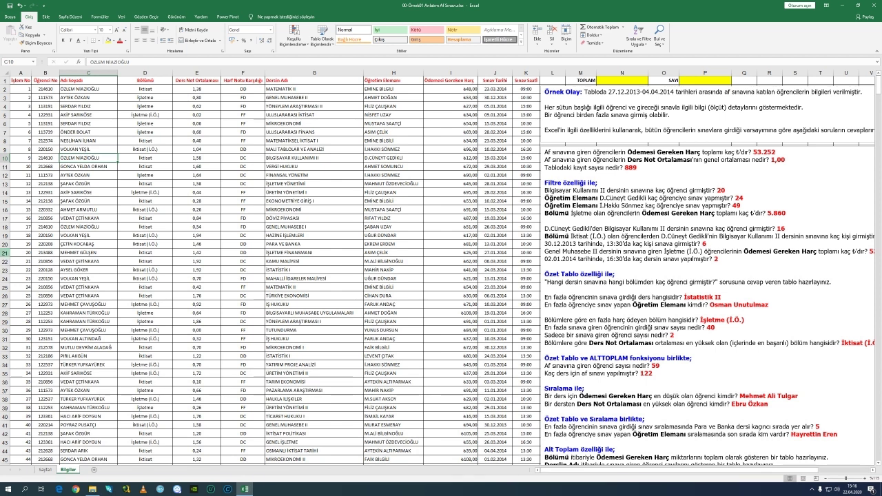
Rebuild the Sayfa1 pivot table with only Adı Soyadı as the row labels and the count of Adı Soyadı as values.
click(46, 470)
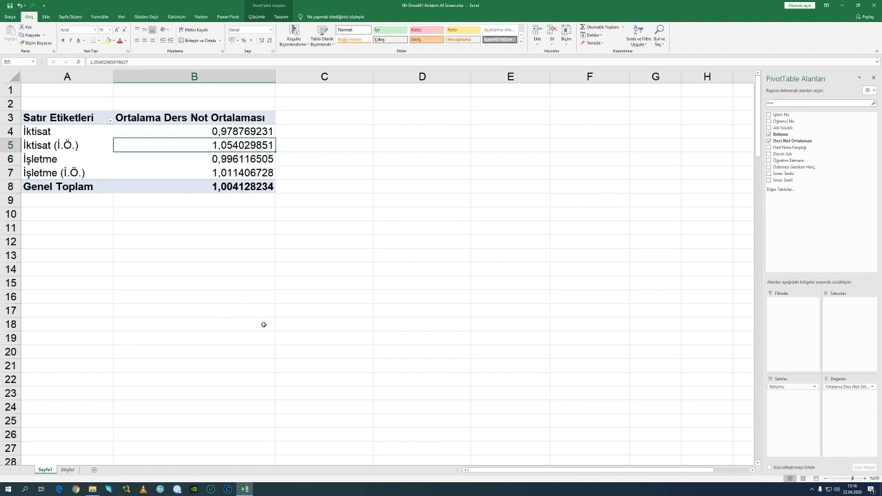
click(781, 142)
drag(791, 386, 739, 380)
drag(837, 388, 677, 340)
drag(781, 128, 797, 394)
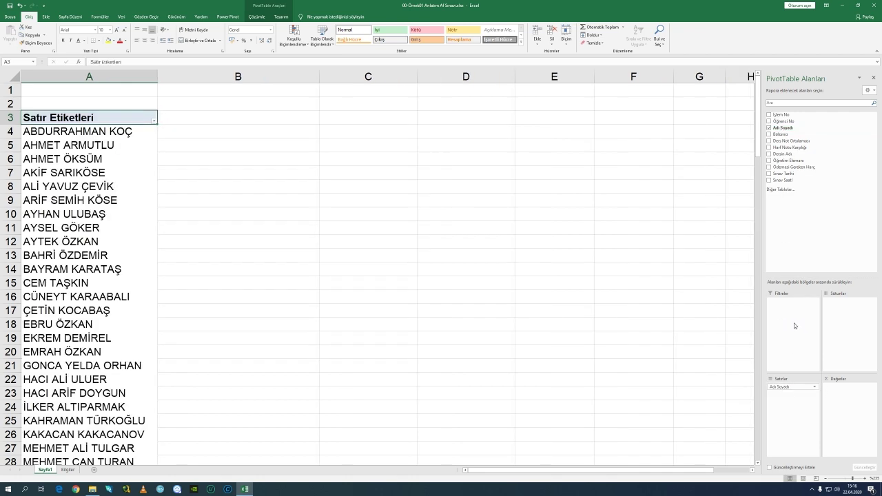
drag(784, 129, 850, 410)
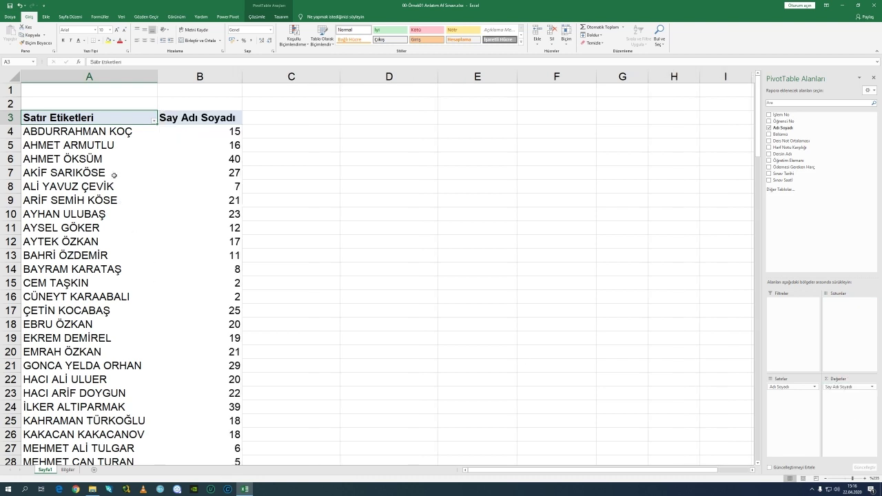
Review the list of students and their exam counts in the pivot table down to the Genel Toplam row.
click(103, 142)
click(185, 144)
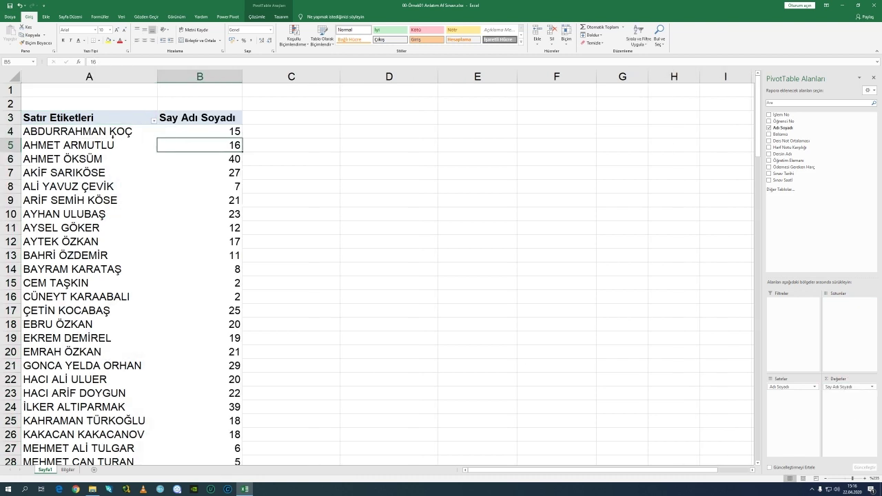
click(102, 131)
click(102, 147)
click(100, 160)
scroll(100, 162, down, 6)
scroll(95, 202, down, 8)
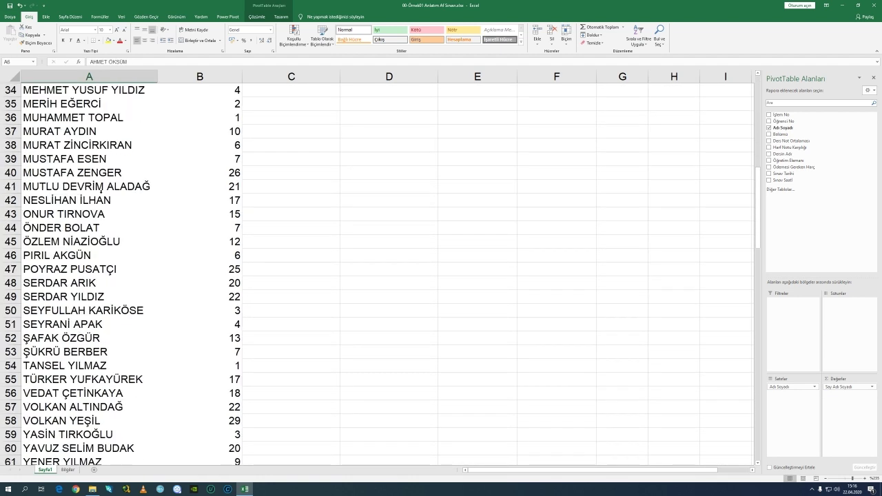
scroll(95, 202, up, 13)
scroll(95, 202, up, 1)
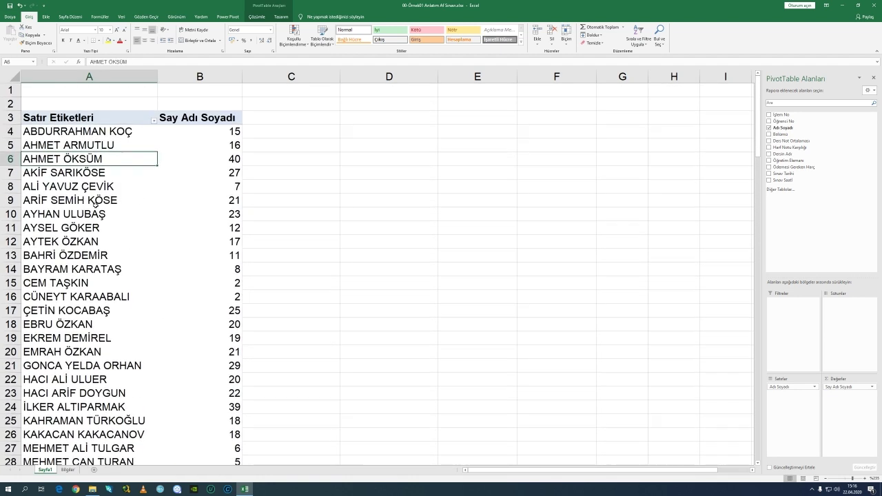
scroll(92, 227, down, 11)
scroll(92, 229, down, 6)
scroll(93, 229, up, 17)
scroll(93, 231, down, 19)
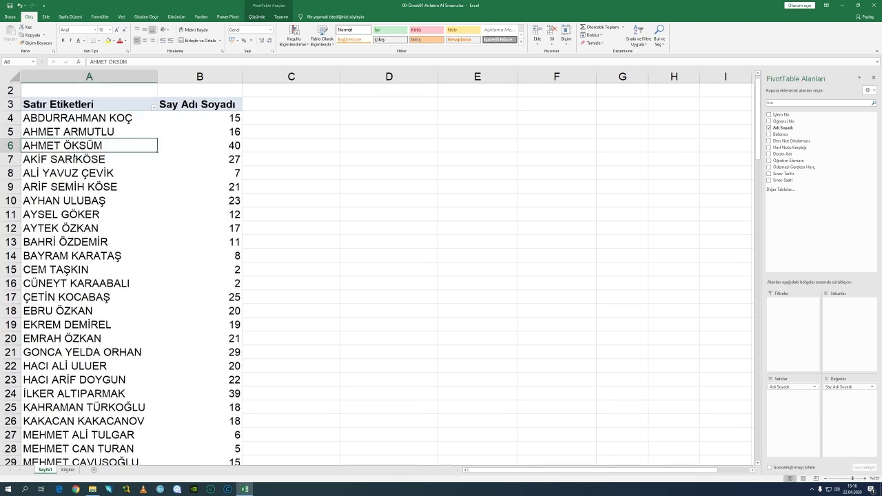
scroll(74, 159, up, 14)
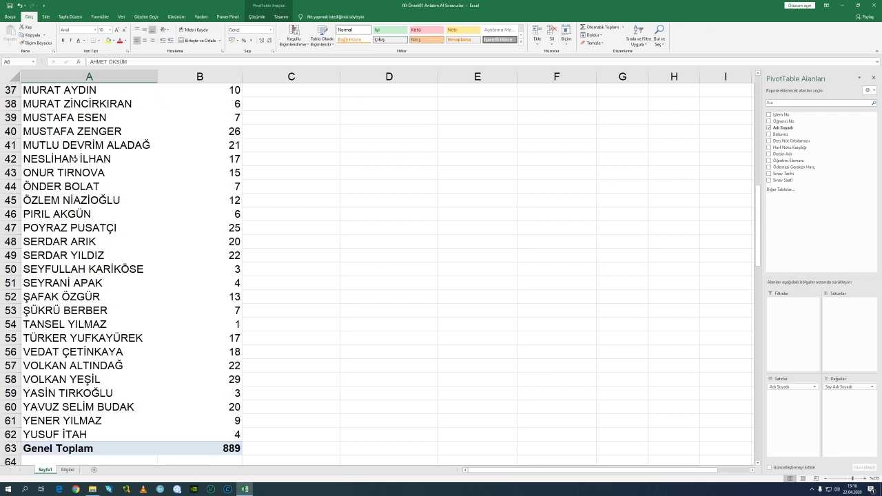
scroll(74, 158, down, 7)
scroll(47, 135, up, 17)
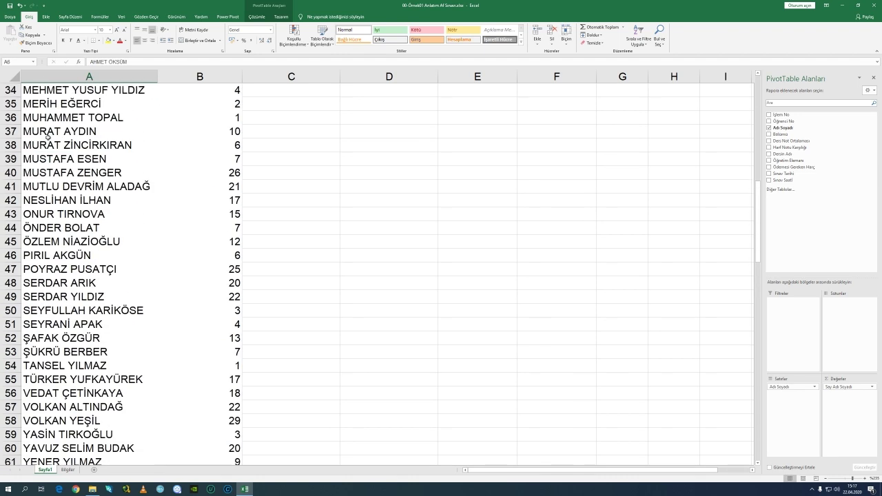
scroll(80, 241, down, 17)
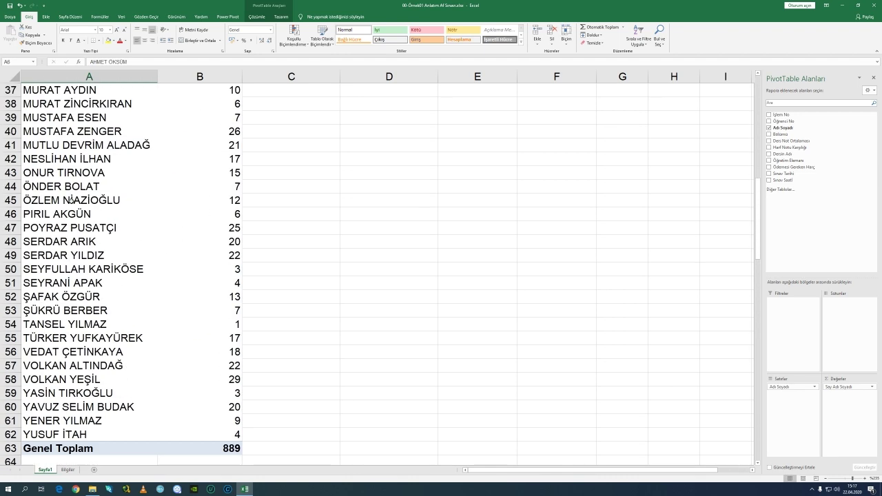
Enter =ALTTOPLAM(3;A4:A62) in A64, just below the Genel Toplam row, to count the listed students.
click(80, 253)
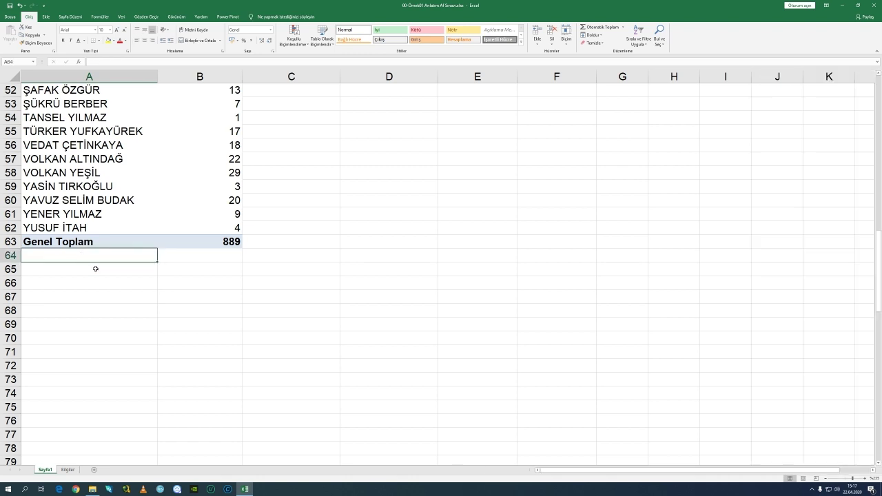
text(=)
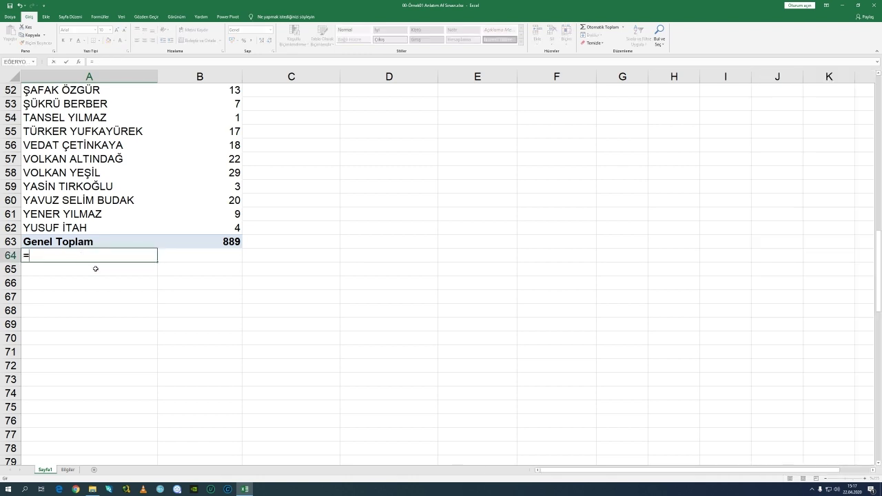
text(ALTTOPLA)
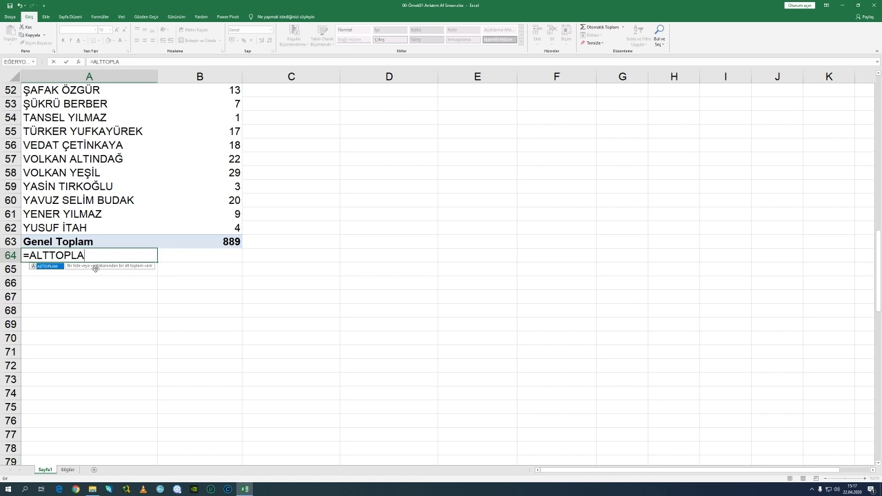
text(M()
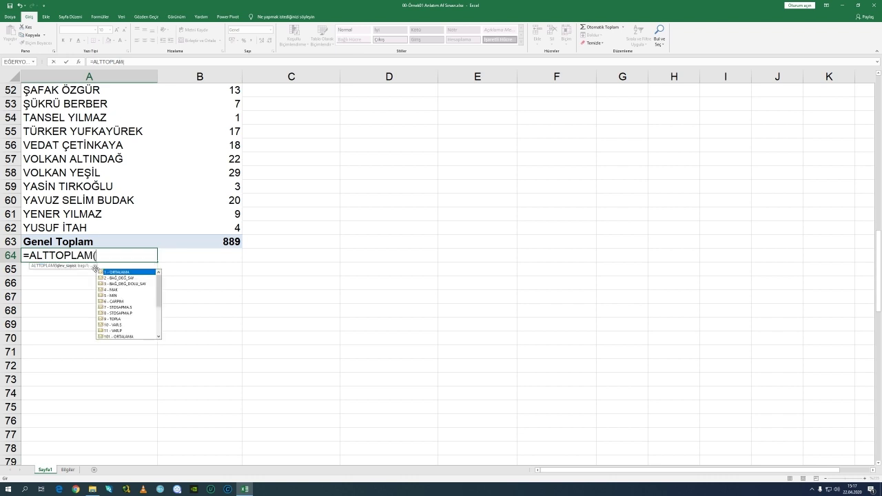
text(3;)
key(Up)
key(Up)
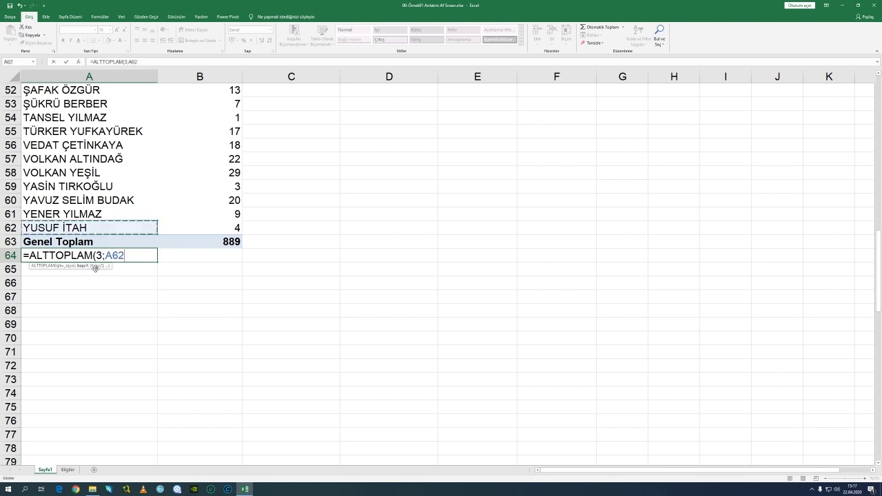
key(ctrl+shift+Up)
key(shift+Down)
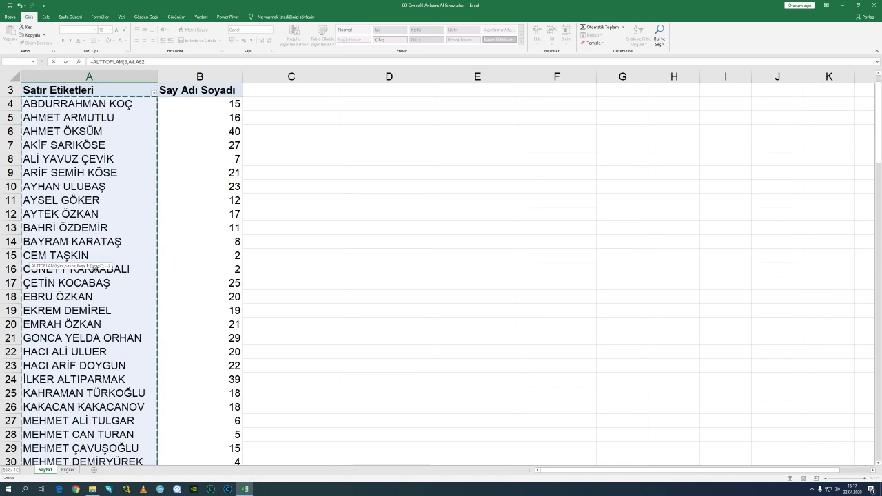
scroll(104, 286, down, 18)
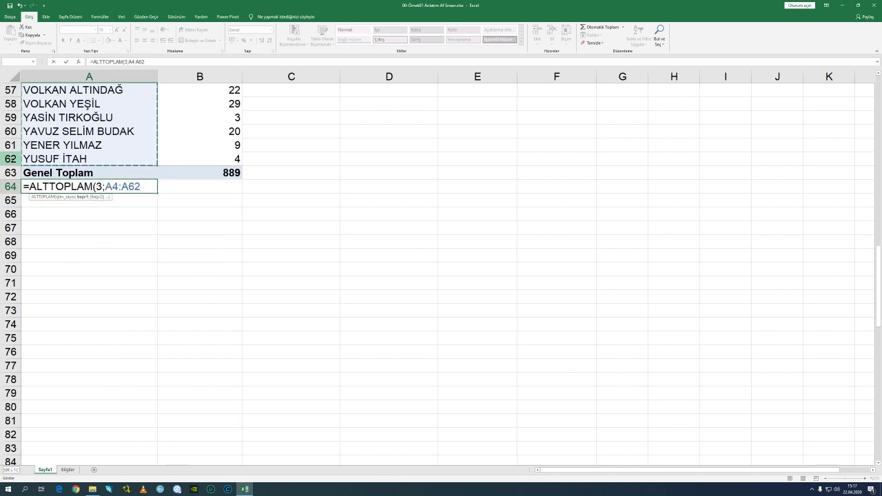
text())
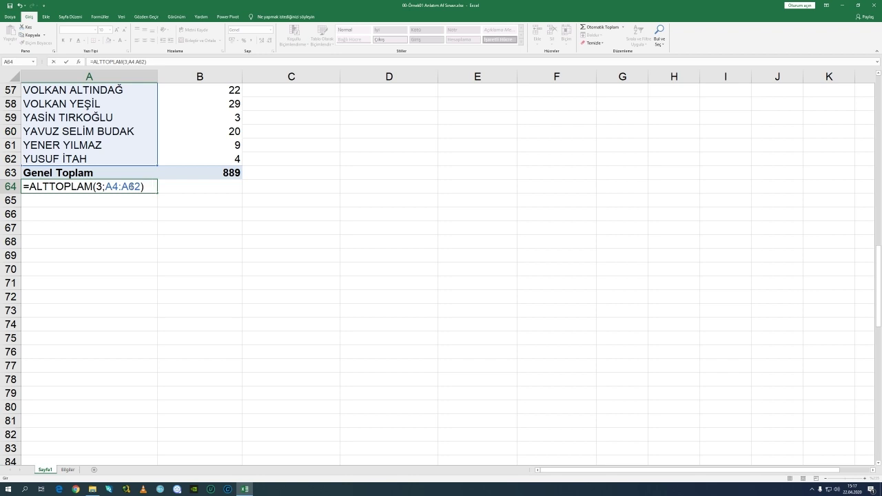
key(Return)
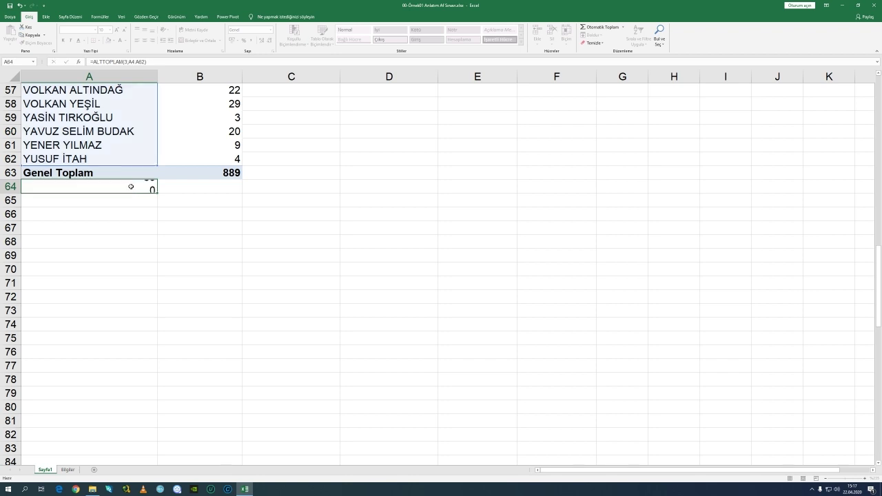
click(131, 187)
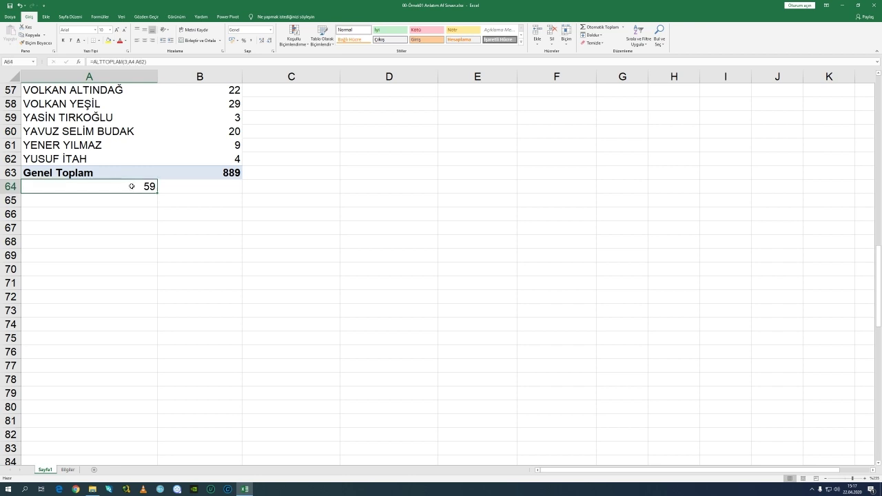
Compare the result with Bilgiler, highlighting the answers for the record count and the number of students in the question text.
scroll(131, 186, up, 2)
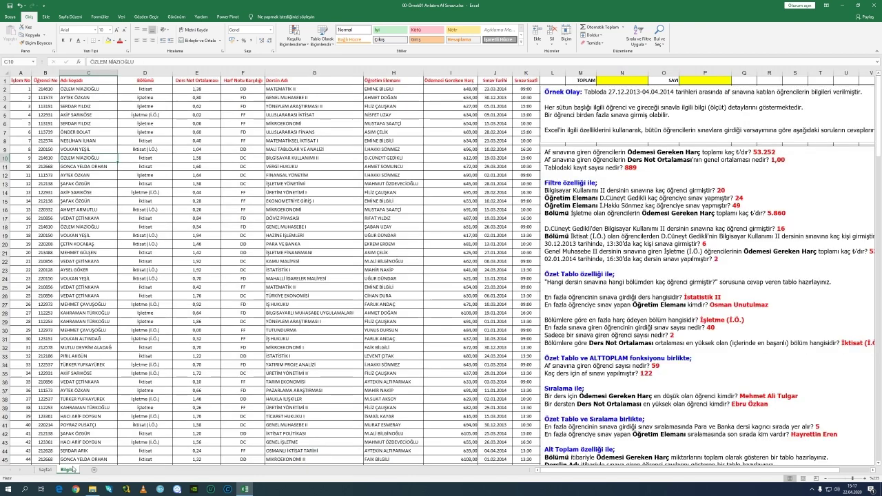
click(68, 470)
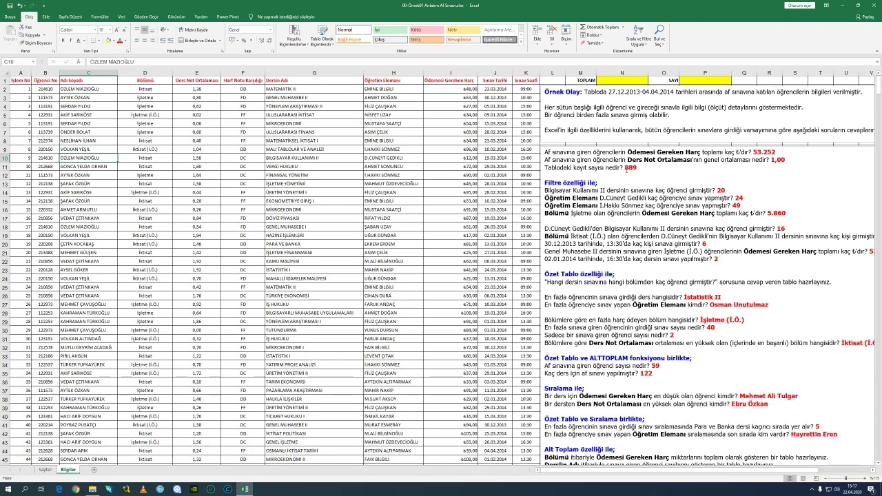
double_click(631, 168)
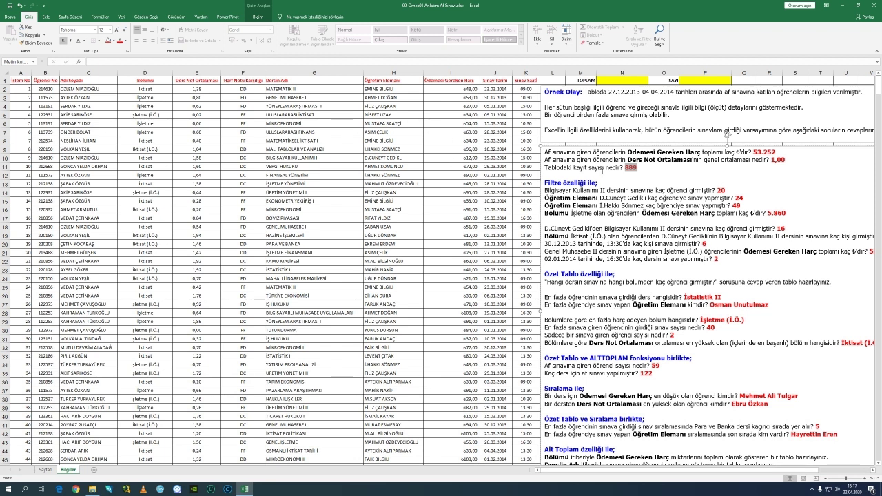
double_click(657, 366)
click(46, 471)
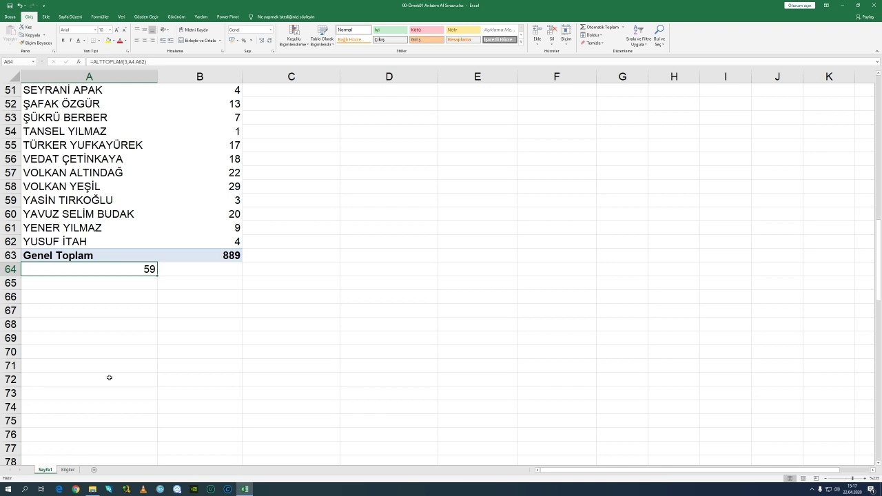
Replace Adı Soyadı with Dersin Adı in the Sayfa1 pivot table's row labels, allowing existing sheet data to be overwritten.
scroll(109, 372, up, 16)
scroll(111, 206, up, 1)
scroll(112, 206, down, 2)
click(110, 207)
scroll(83, 206, up, 2)
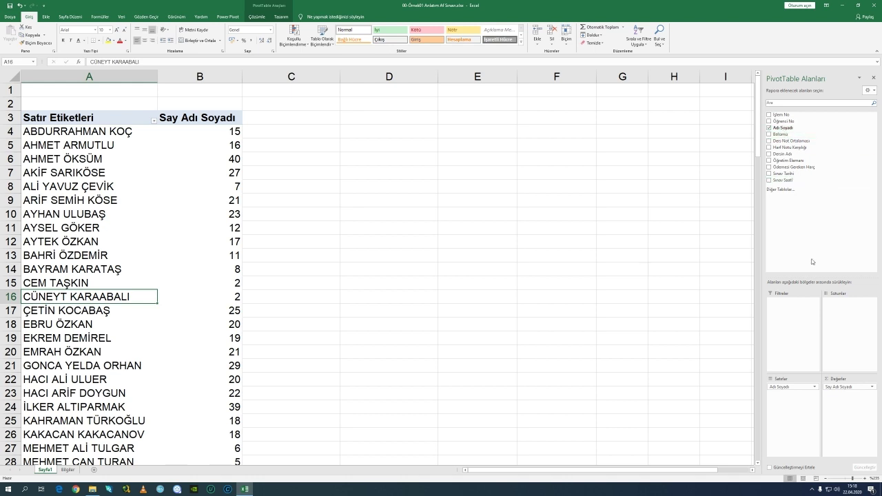
drag(789, 387, 710, 354)
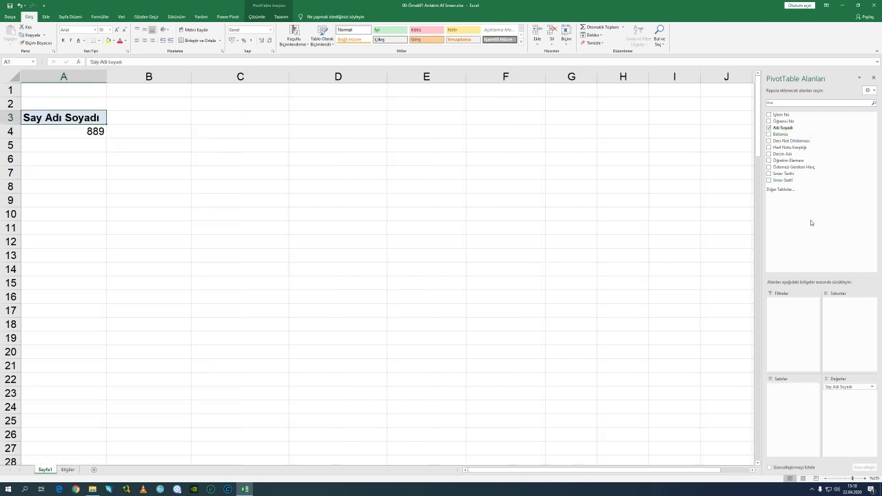
drag(782, 154, 805, 399)
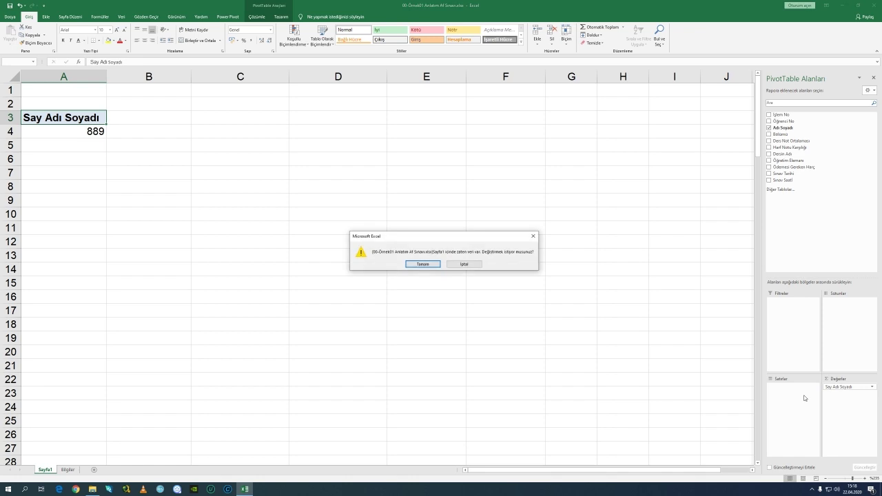
click(432, 264)
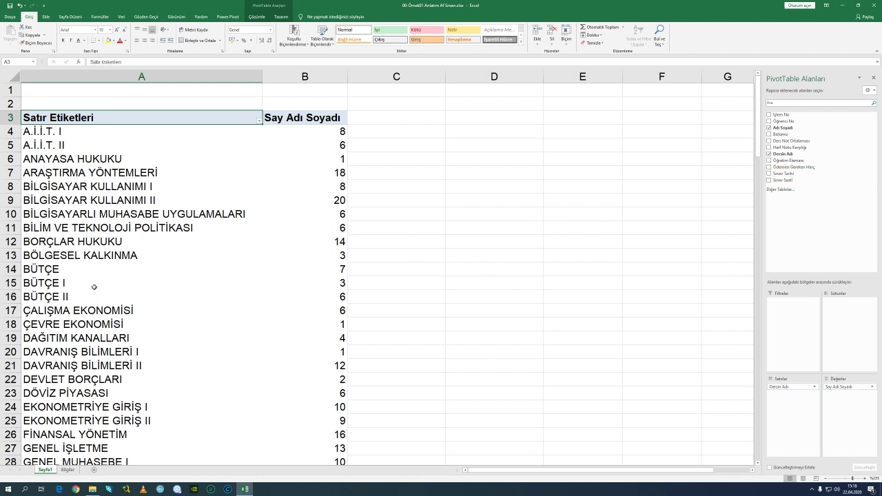
Review the list of courses in the pivot table down to the empty cell just below the Genel Toplam row.
click(114, 260)
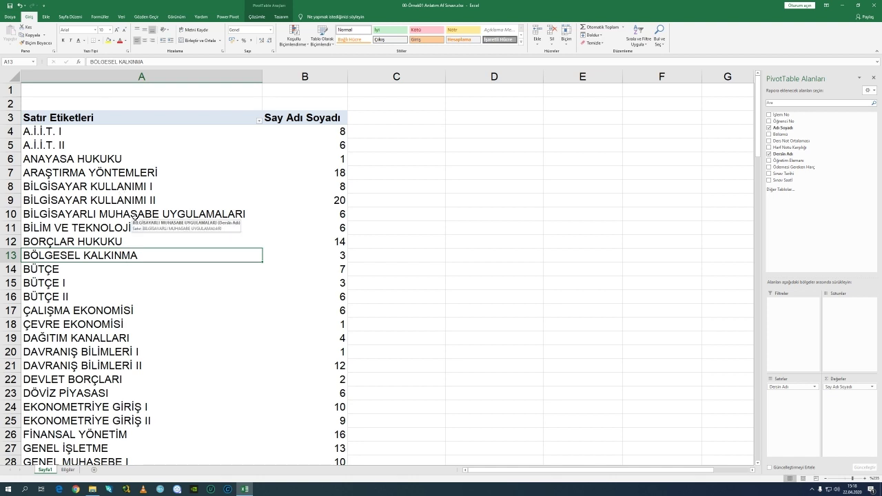
key(Down)
key(Down)
key(Down)
key(Down)
key(Down)
key(Down)
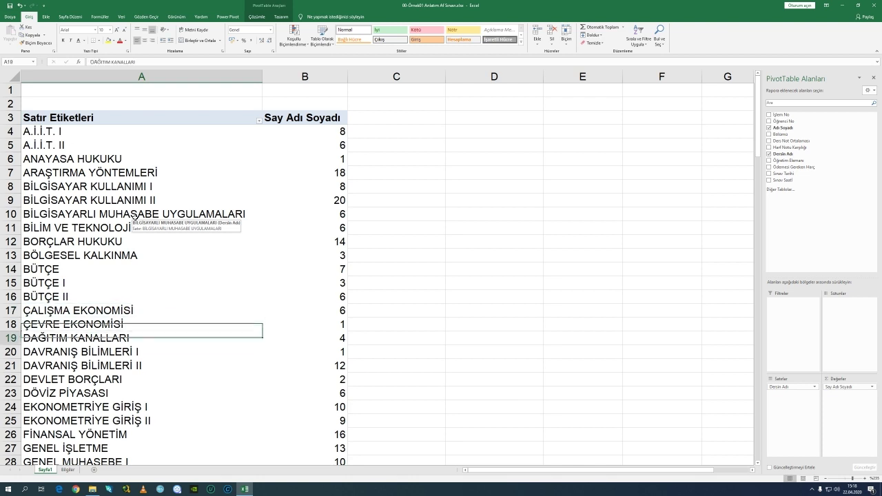
key(ctrl+Down)
key(Down)
key(Down)
key(Down)
key(Down)
key(Down)
key(Up)
key(Up)
key(Up)
key(Up)
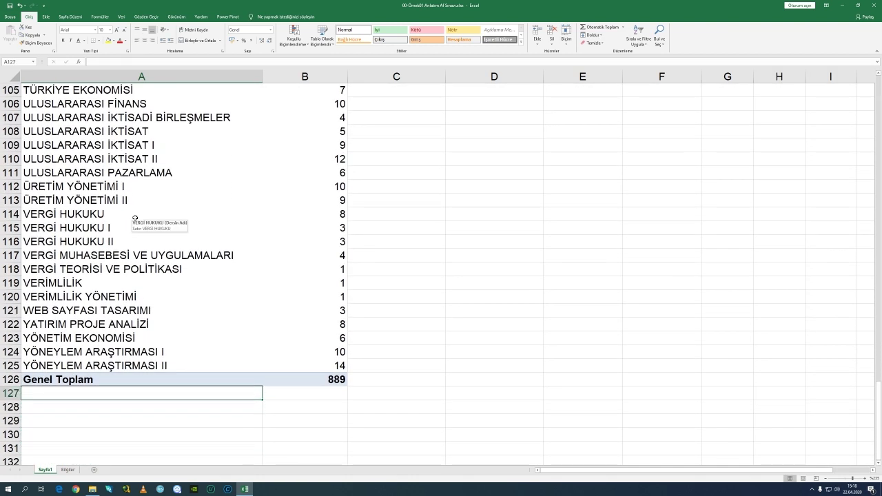
Enter =ALTTOPLAM(3;A4:A125) in A127, just below the Genel Toplam row, to count the listed courses.
text(=AKL)
key(BackSpace)
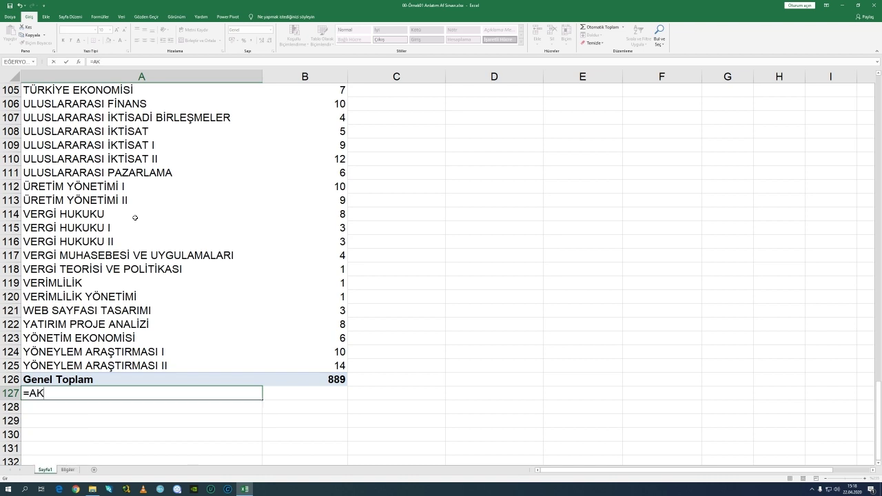
key(BackSpace)
text(LTTOPLAM)
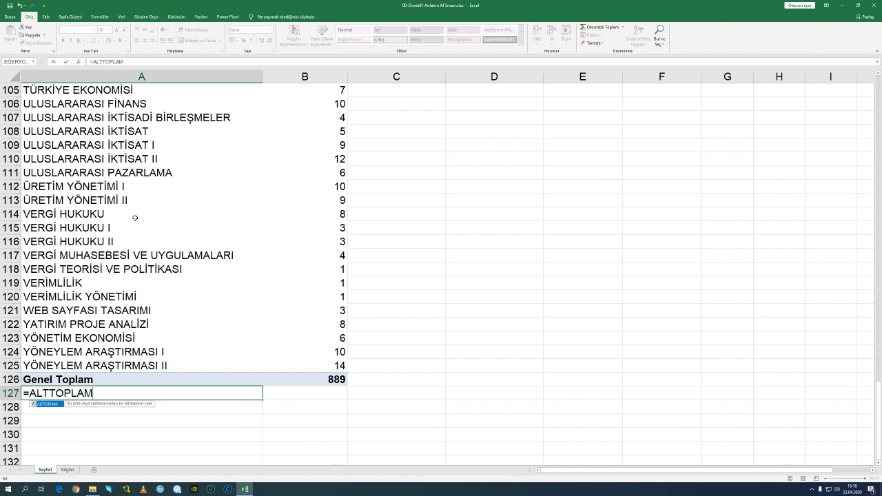
text((3)
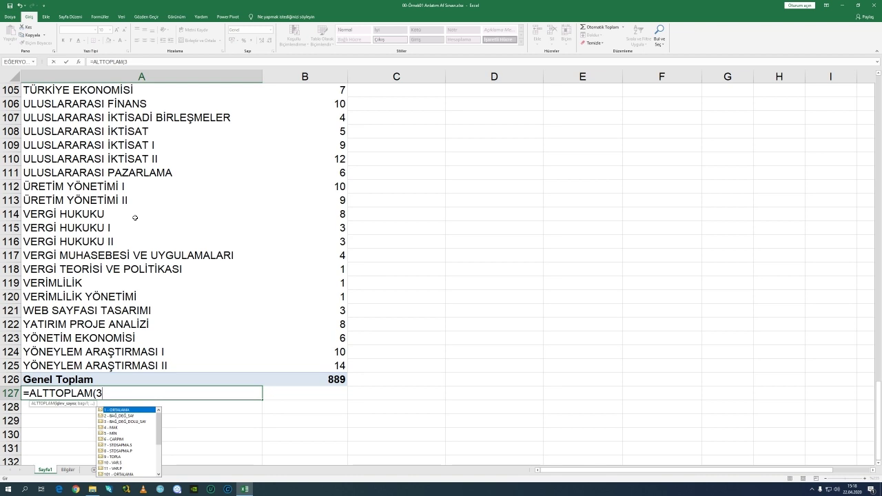
text(;)
key(Up)
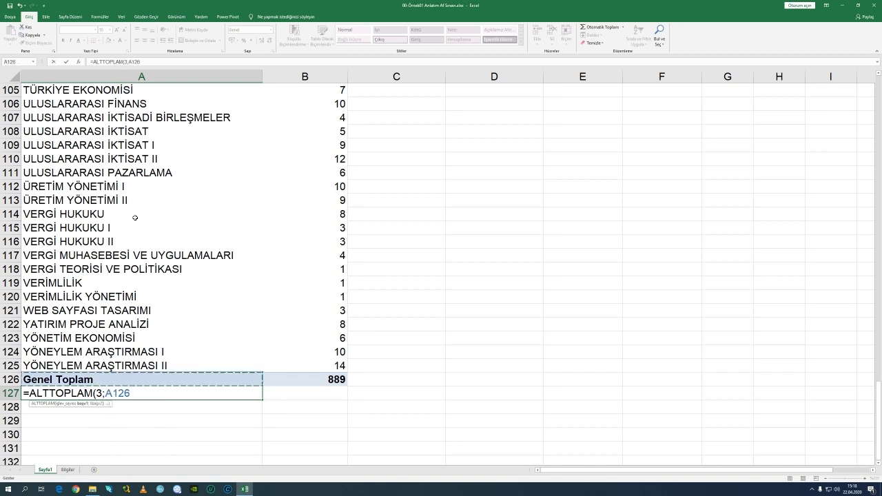
key(Up)
key(ctrl+shift+Up)
key(shift+Down)
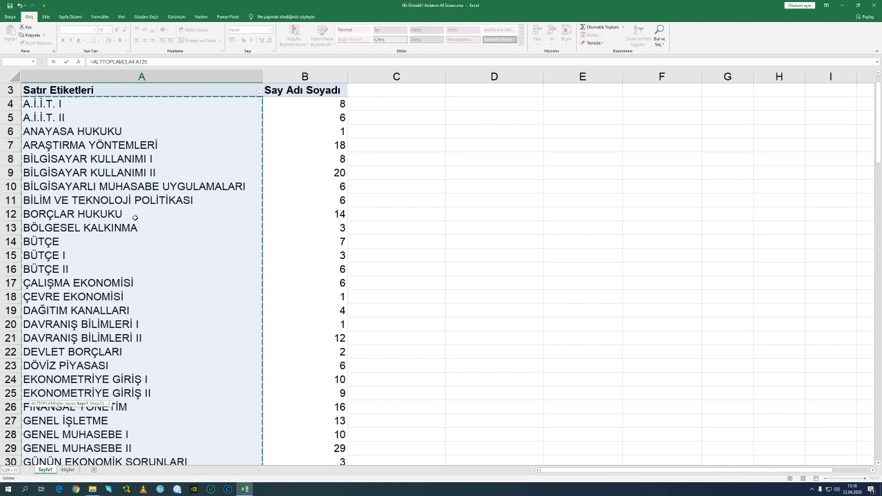
text())
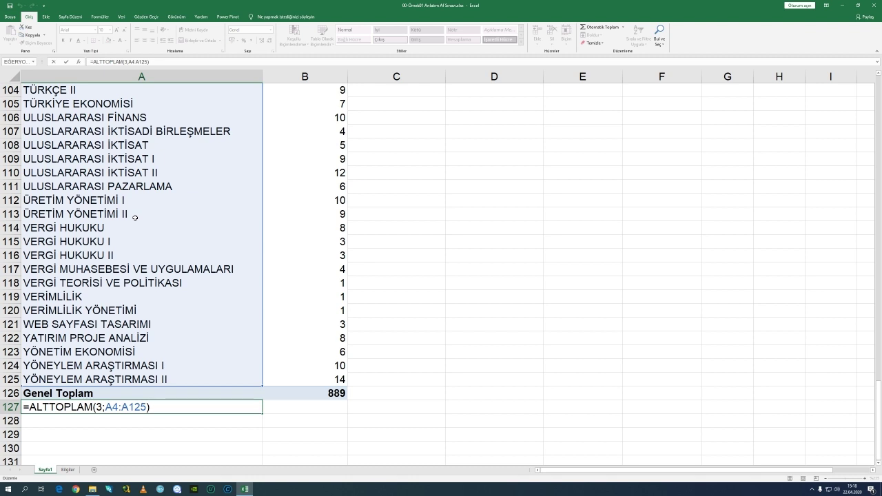
key(Return)
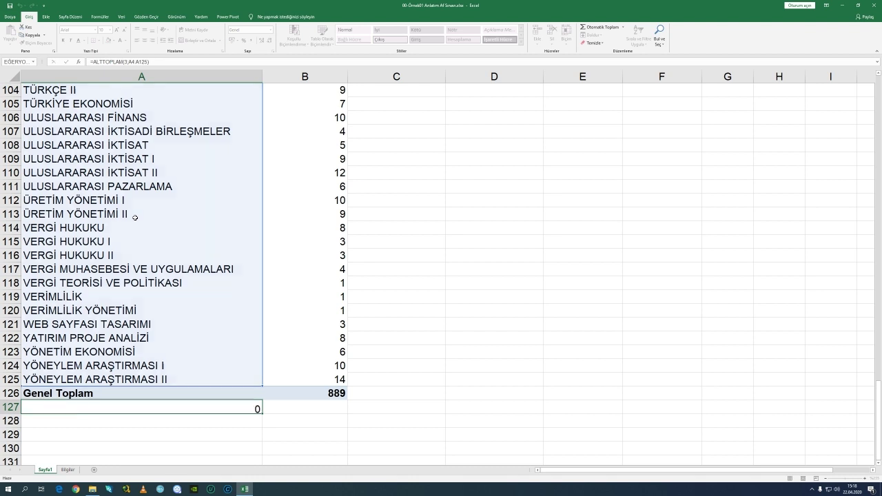
Compare the course count with Bilgiler, highlighting the answer to how many courses had an exam, then return to the data table.
click(68, 469)
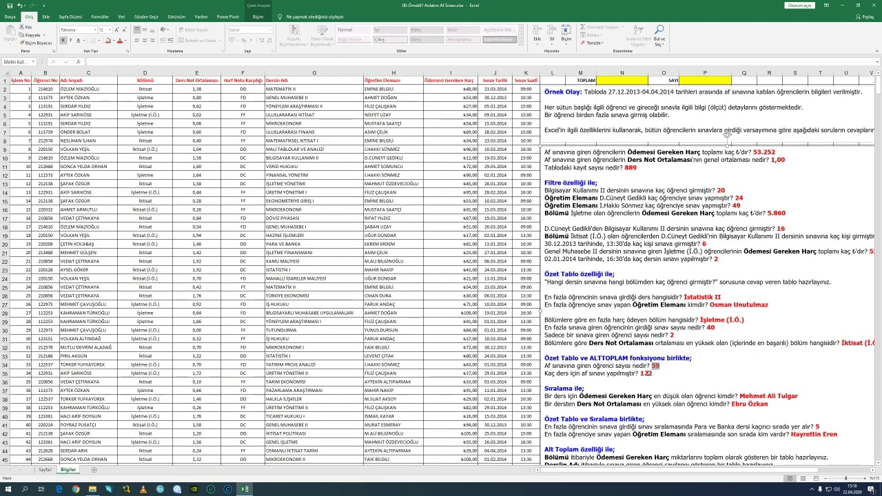
drag(640, 373, 657, 373)
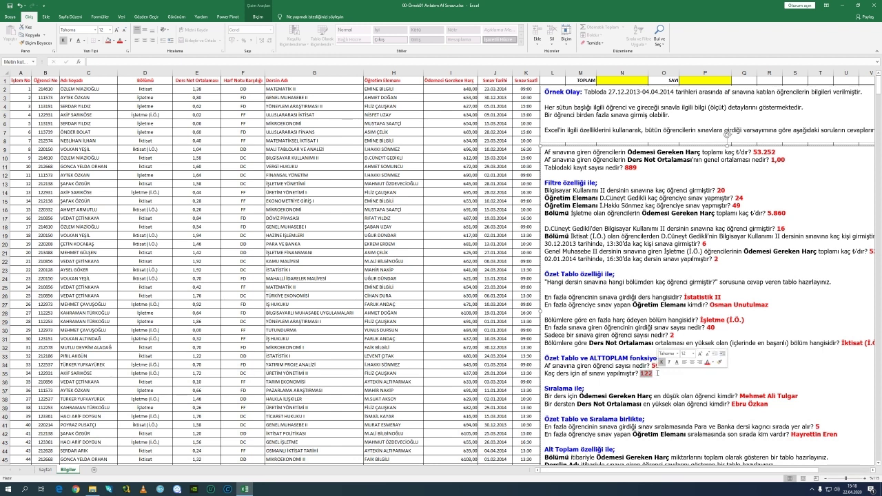
click(236, 184)
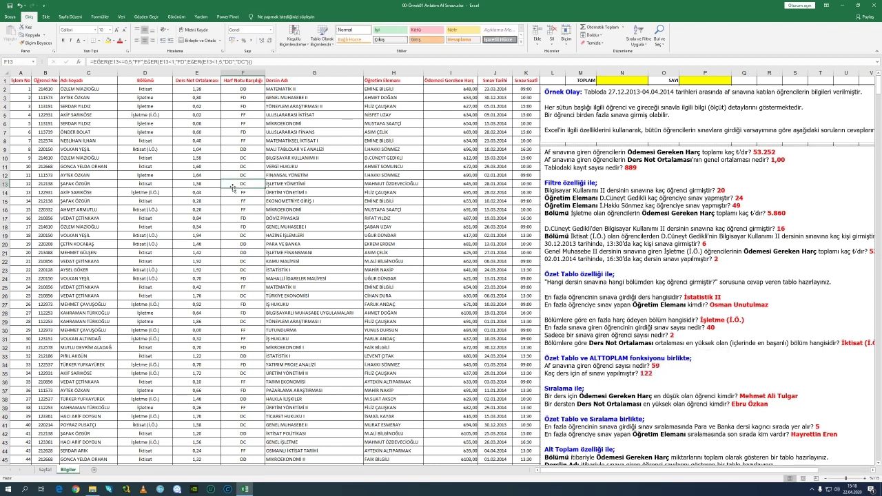
click(98, 131)
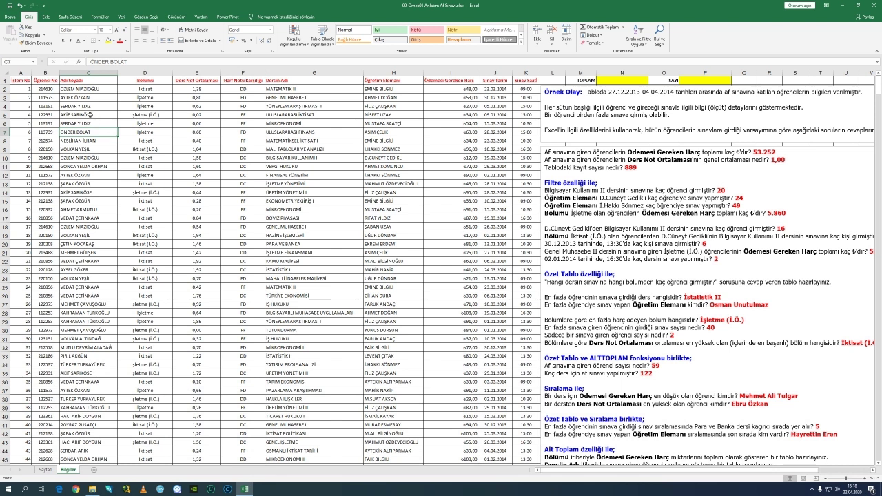